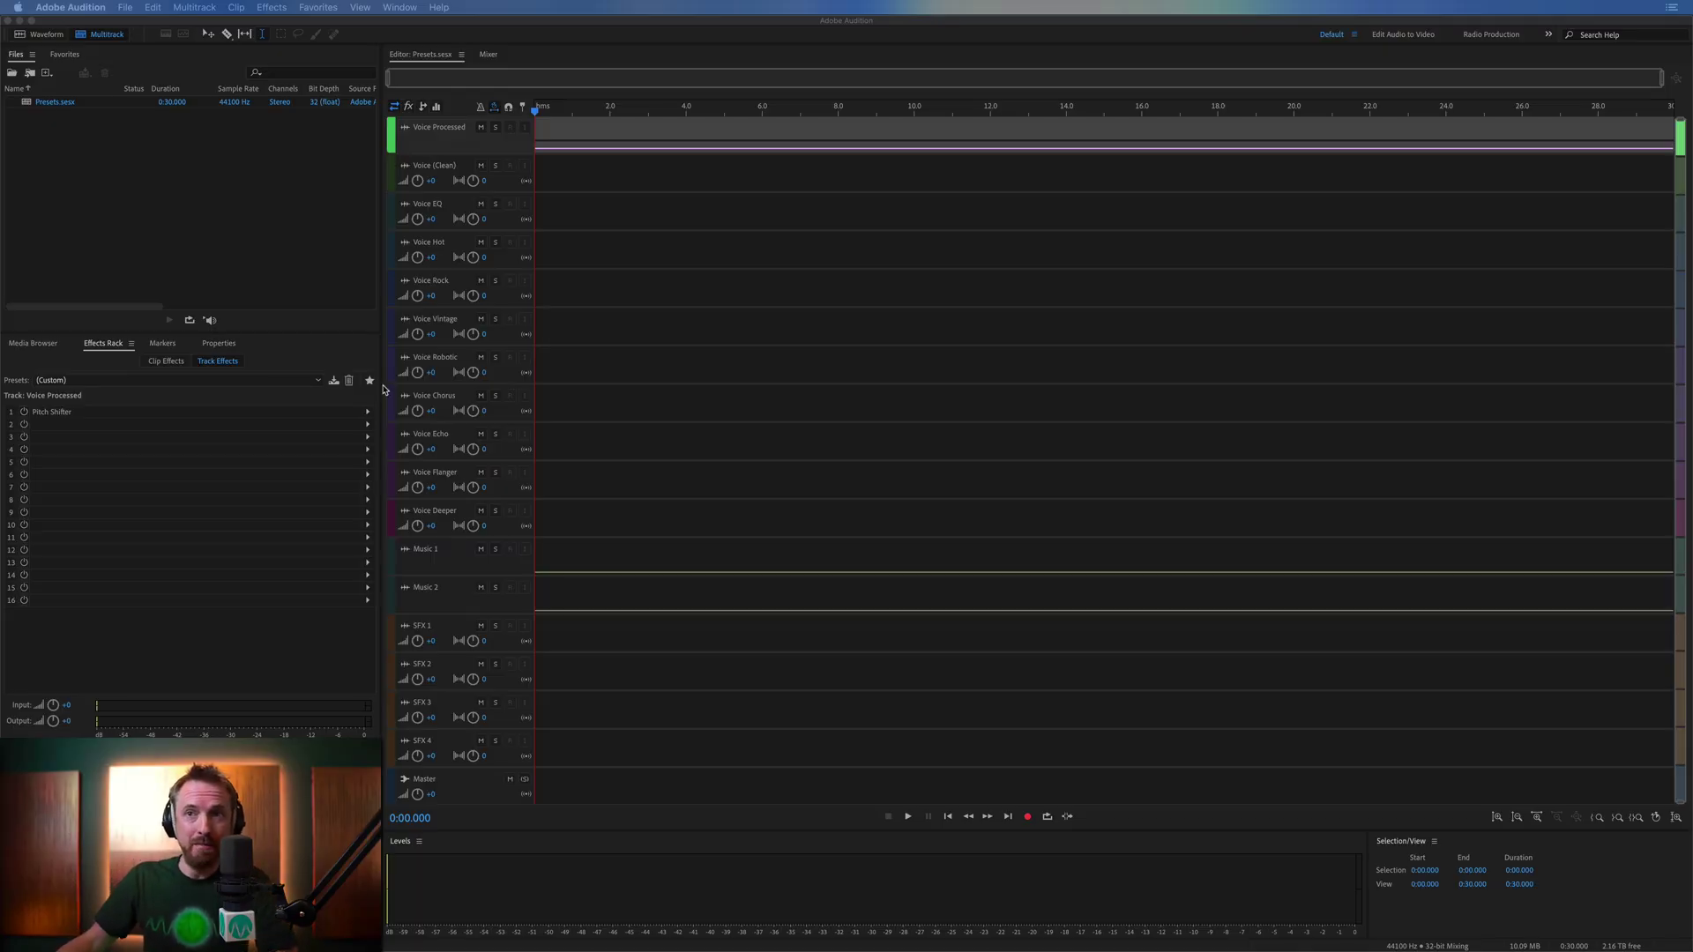
Step: Reveal the session file in Finder, close that window, and inspect the Voice Rock track's Distortion effect
{"action": "left_click", "coordinate": [288, 250]}
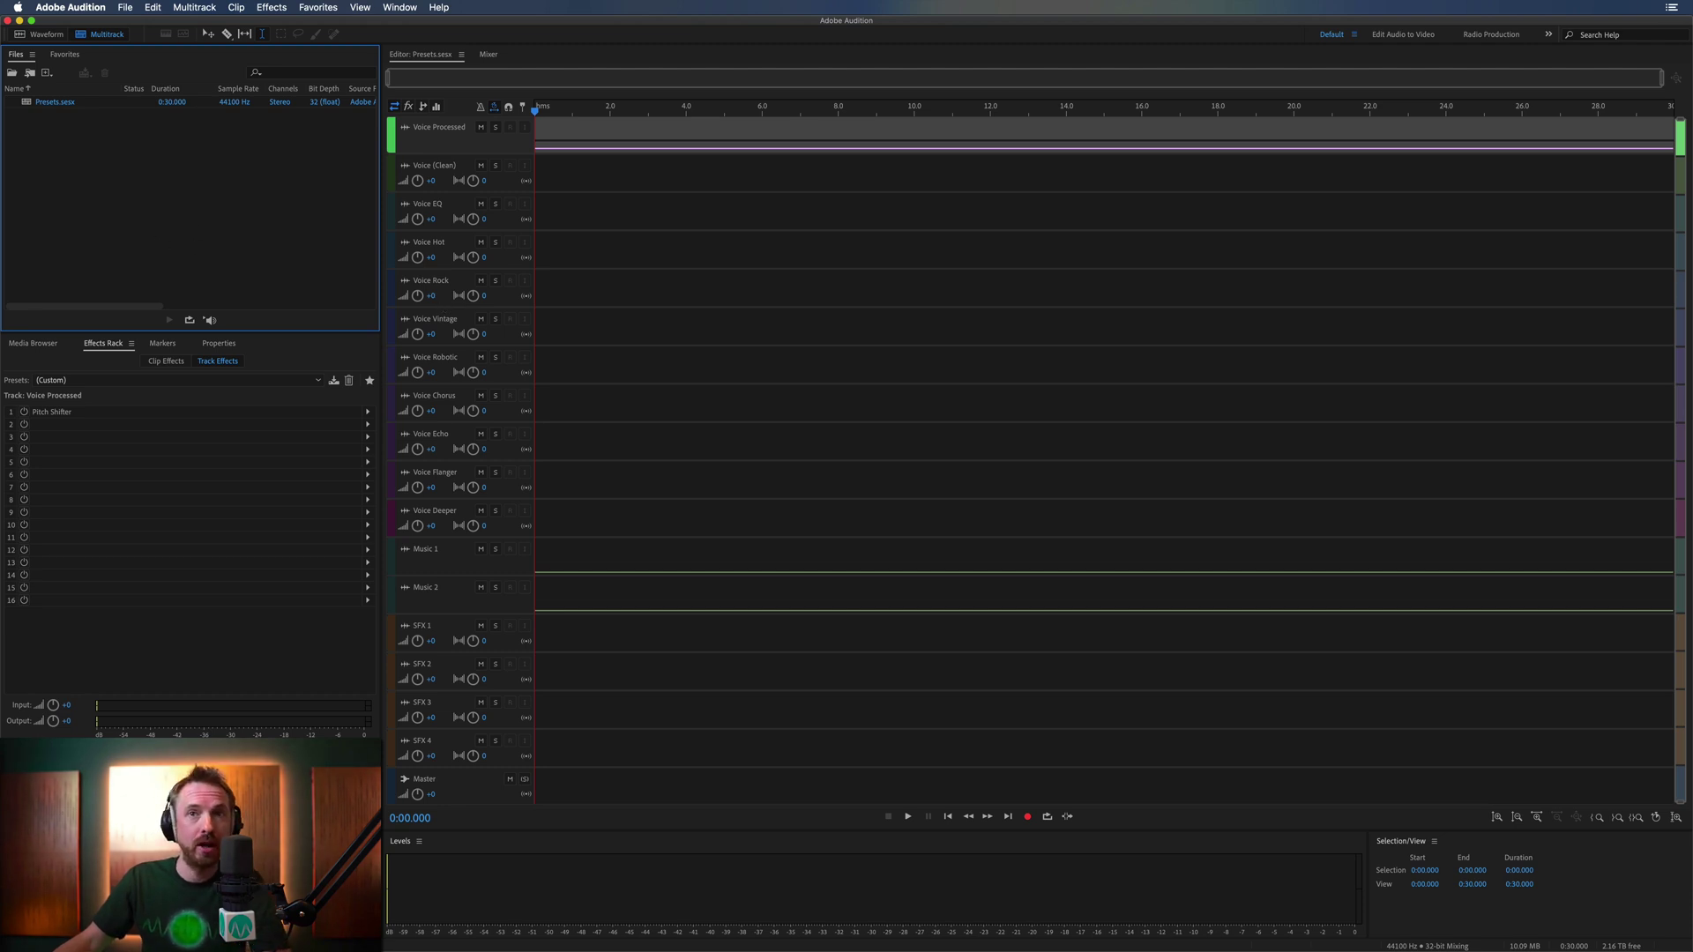
{"action": "key", "text": "super+Tab"}
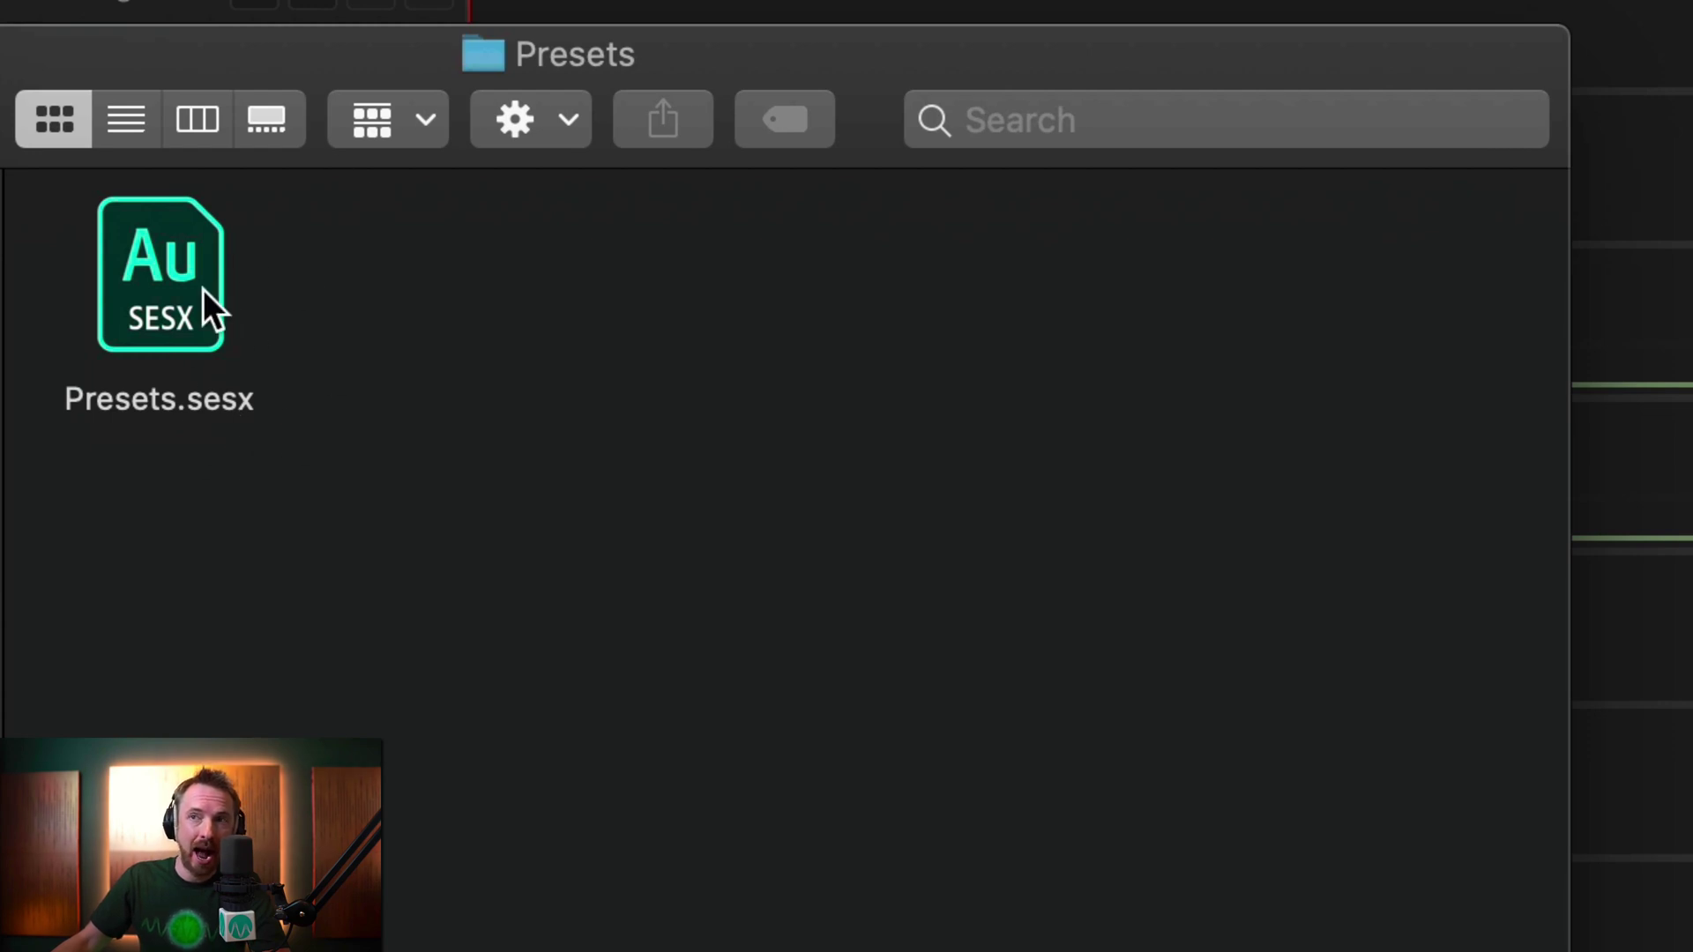
{"action": "key", "text": "super+w"}
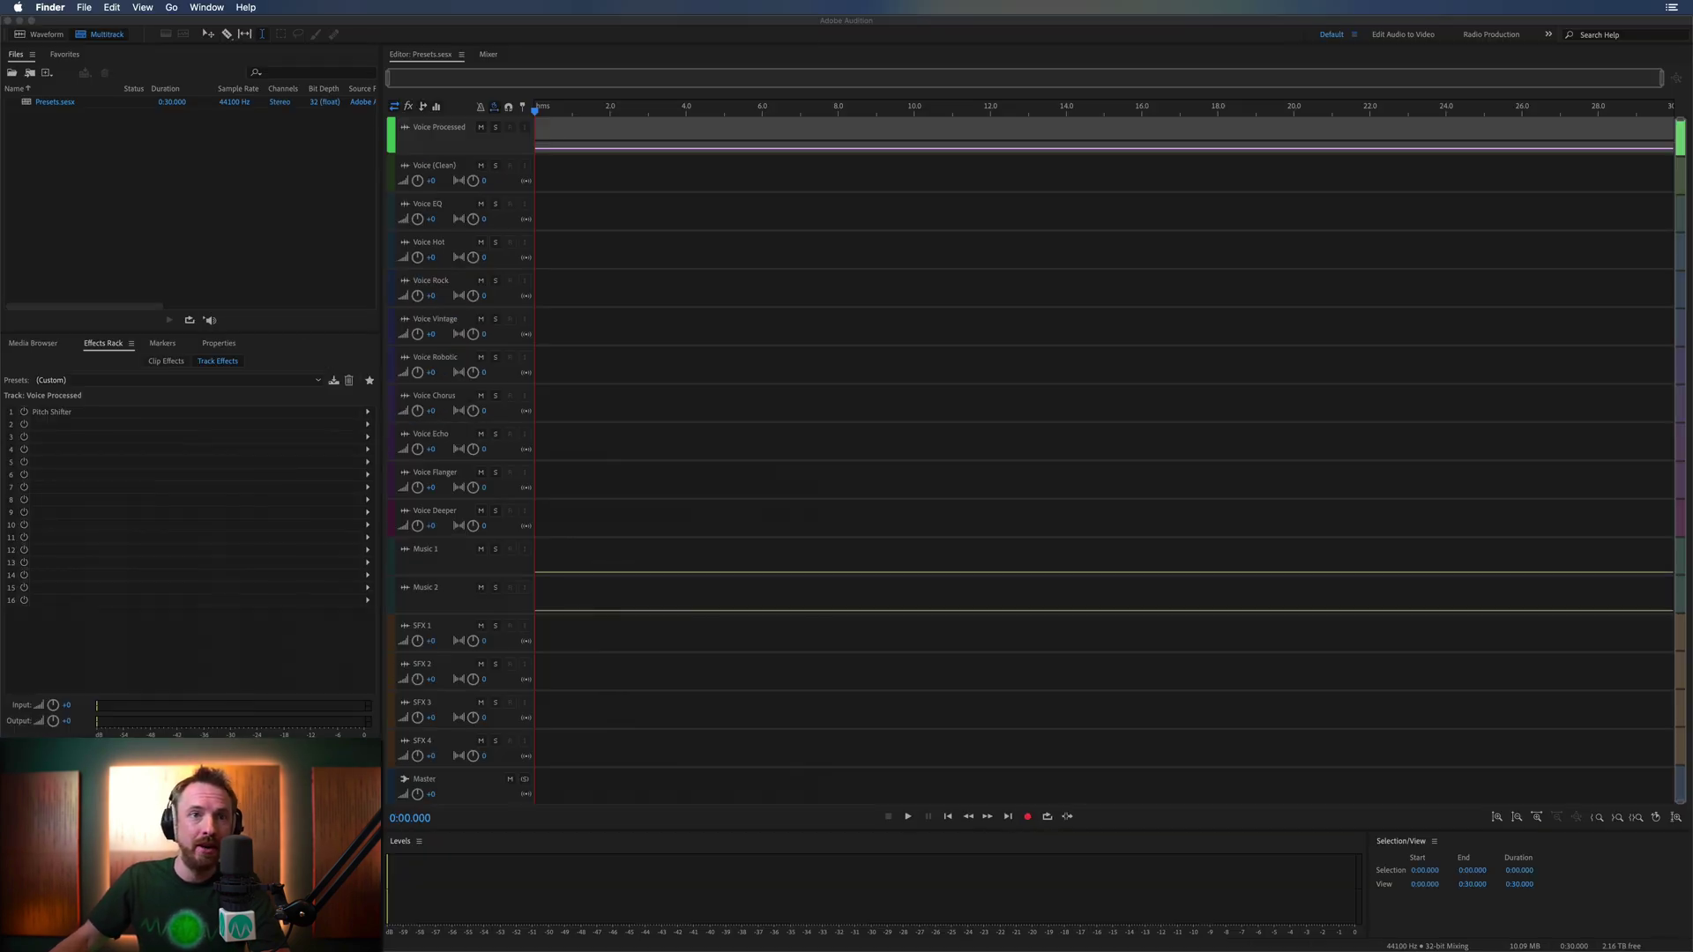
{"action": "left_click", "coordinate": [548, 187]}
{"action": "left_click", "coordinate": [570, 284]}
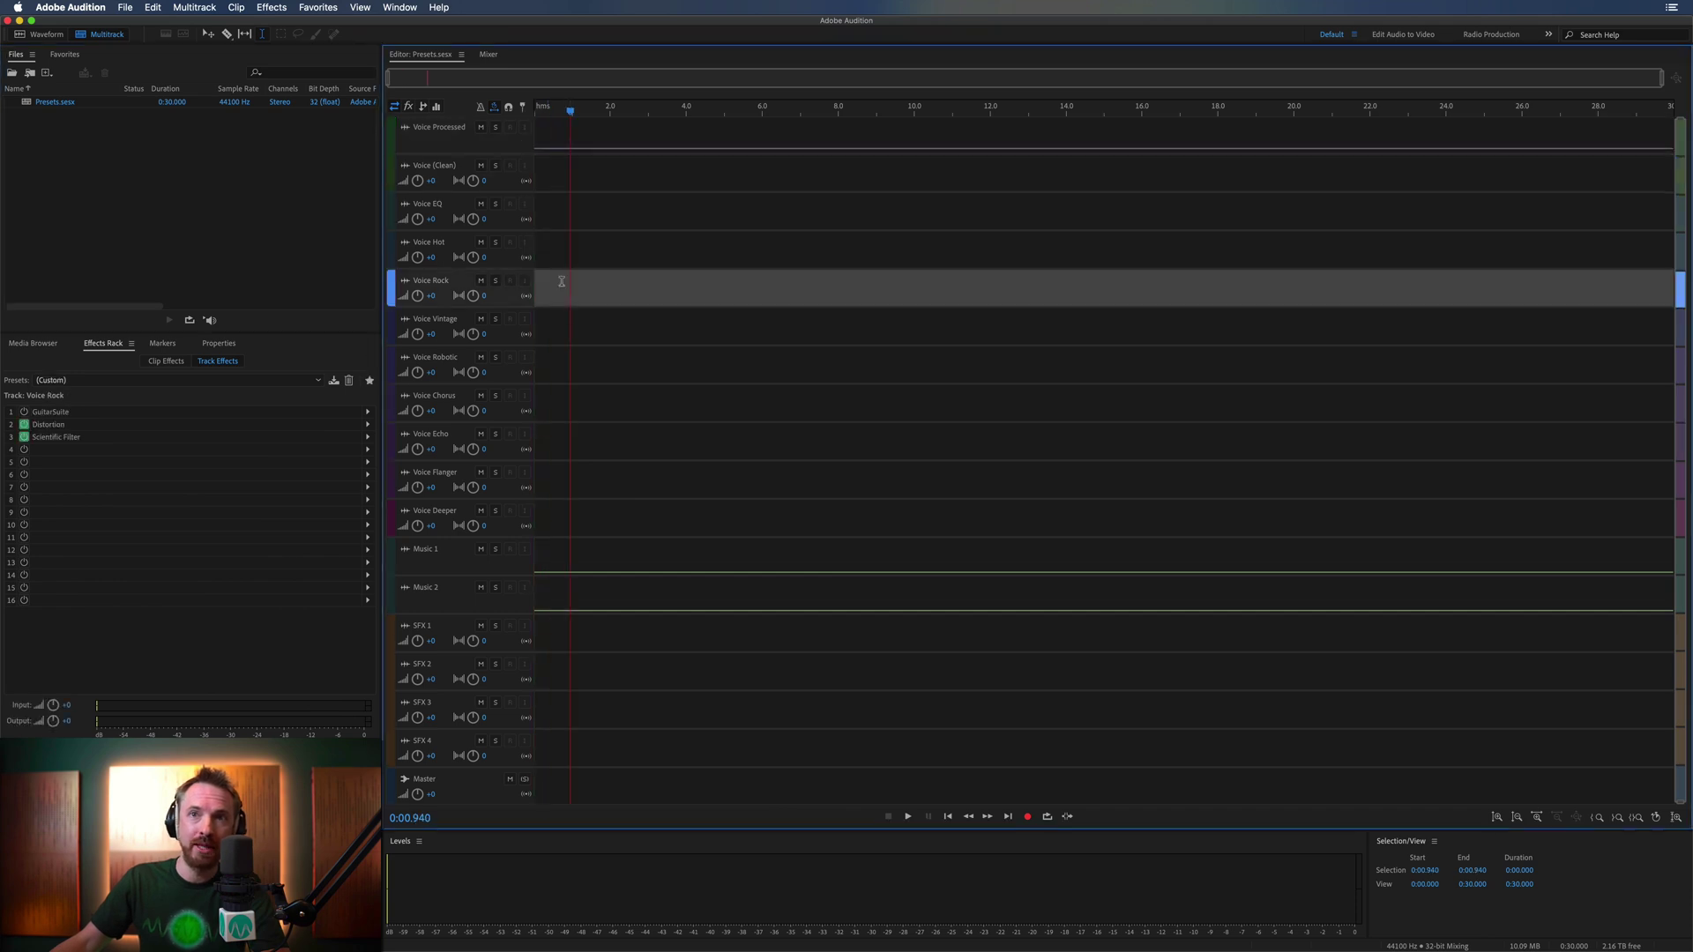
{"action": "left_click", "coordinate": [76, 428]}
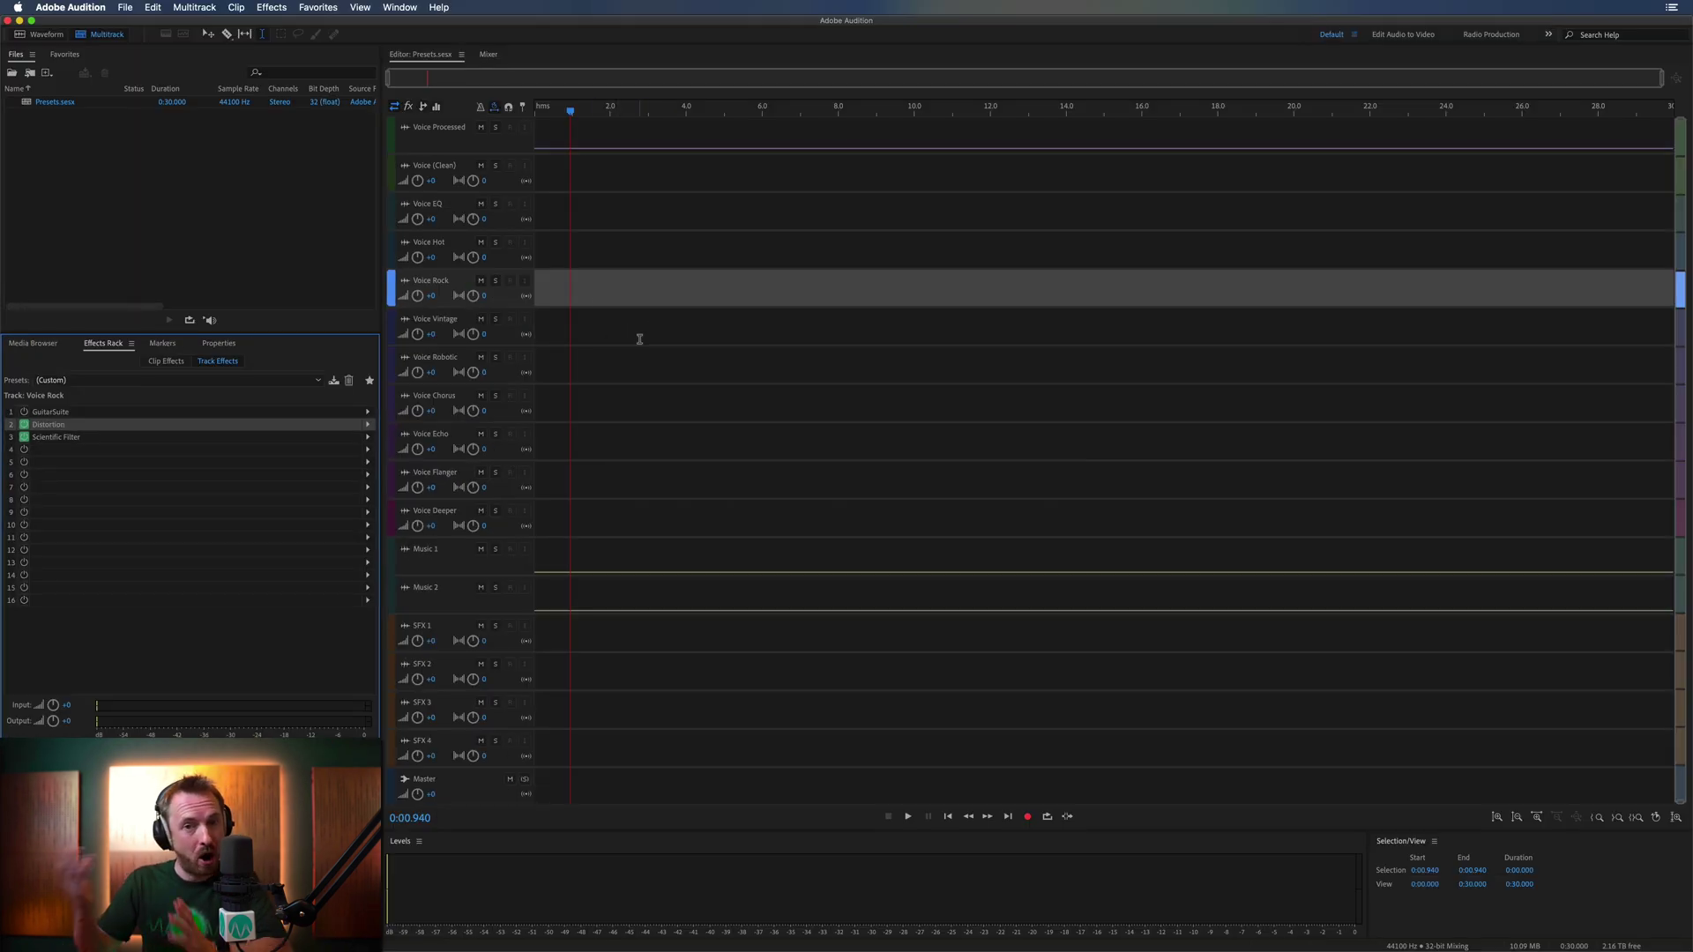
Step: Create a new multitrack session, Untitled Session 6, with Template set to None
{"action": "left_click", "coordinate": [123, 8]}
{"action": "mouse_move", "coordinate": [130, 21]}
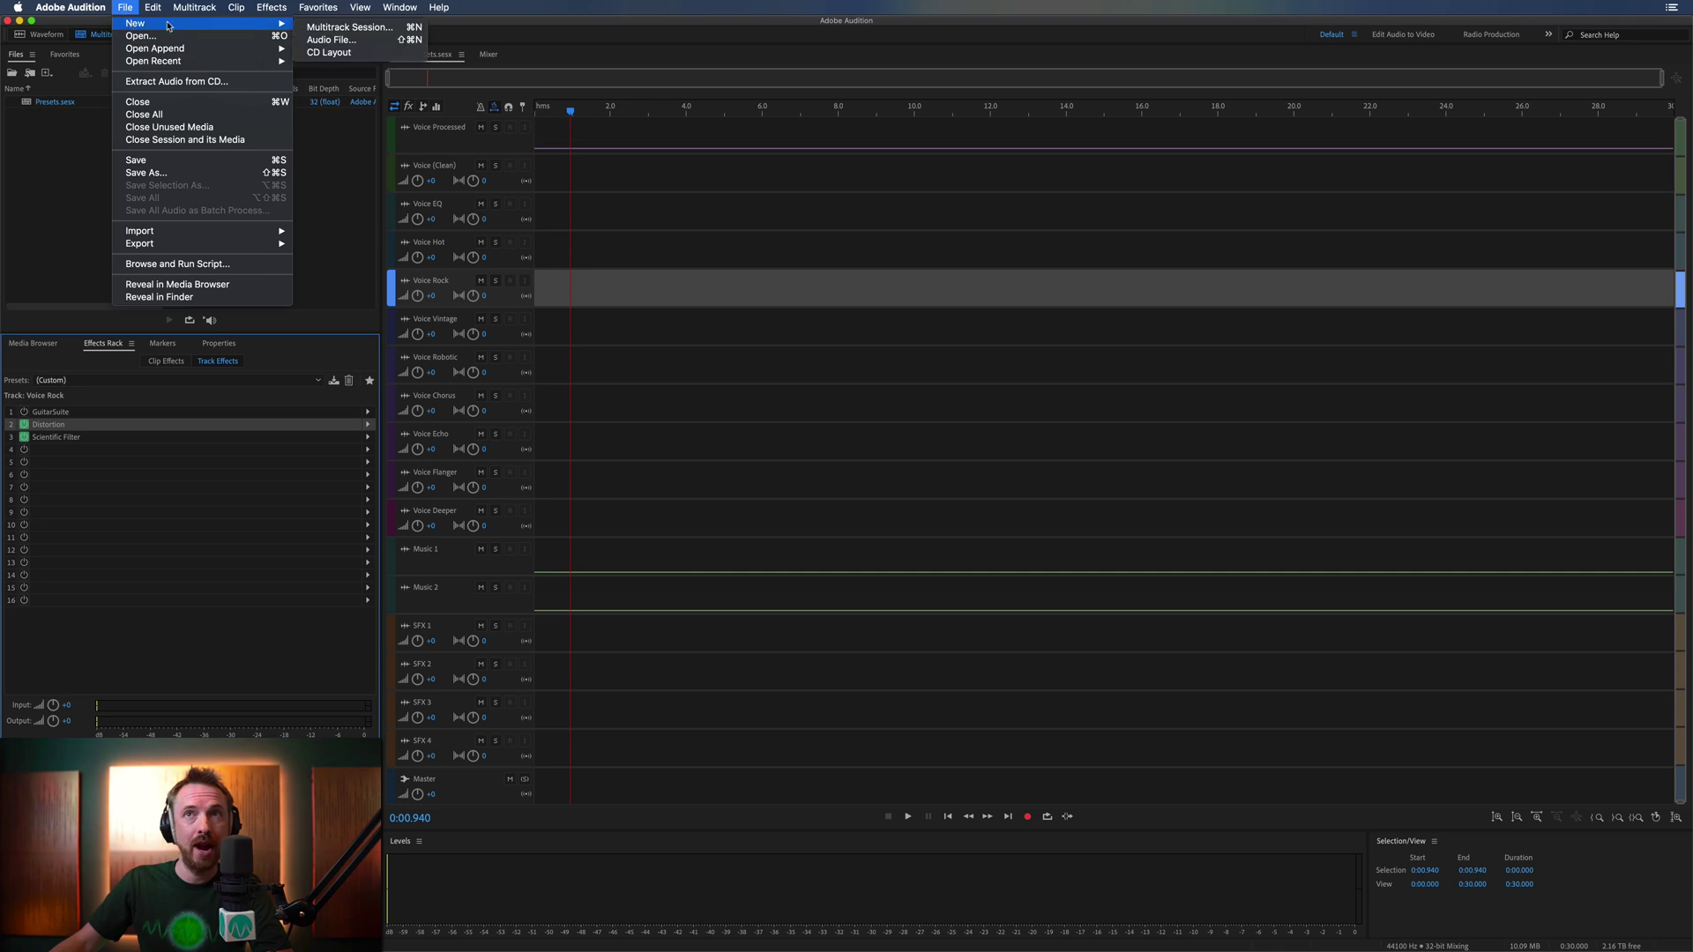
{"action": "left_click", "coordinate": [344, 27]}
{"action": "left_click", "coordinate": [913, 472]}
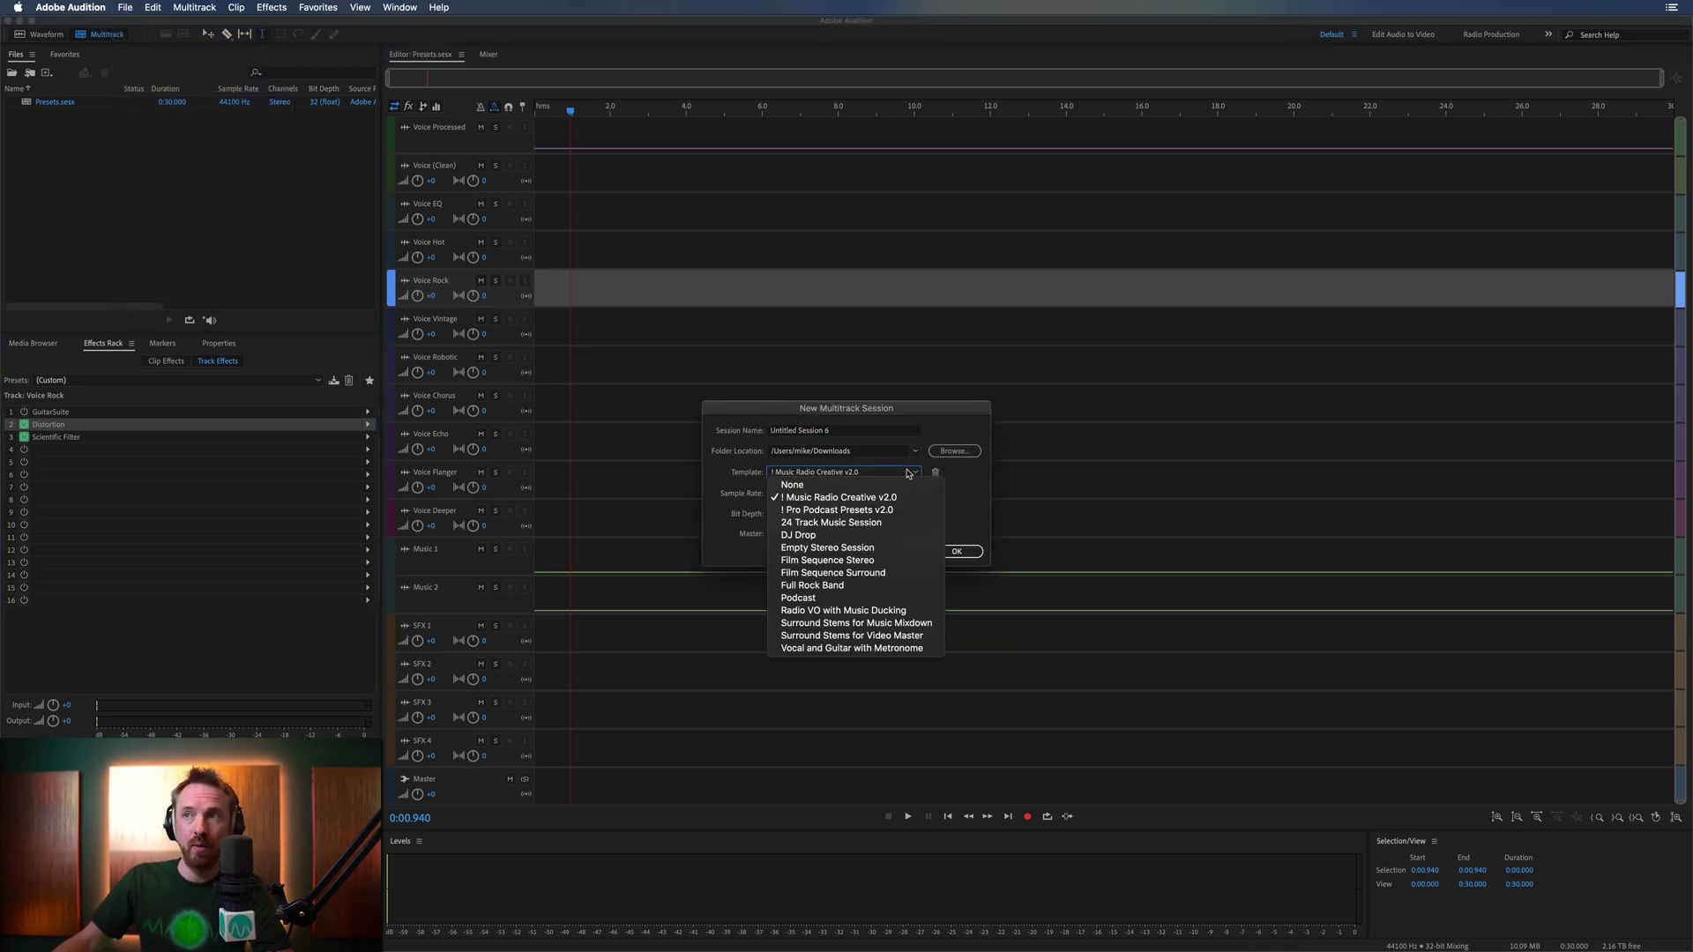
{"action": "left_click", "coordinate": [866, 483]}
{"action": "left_click", "coordinate": [956, 551]}
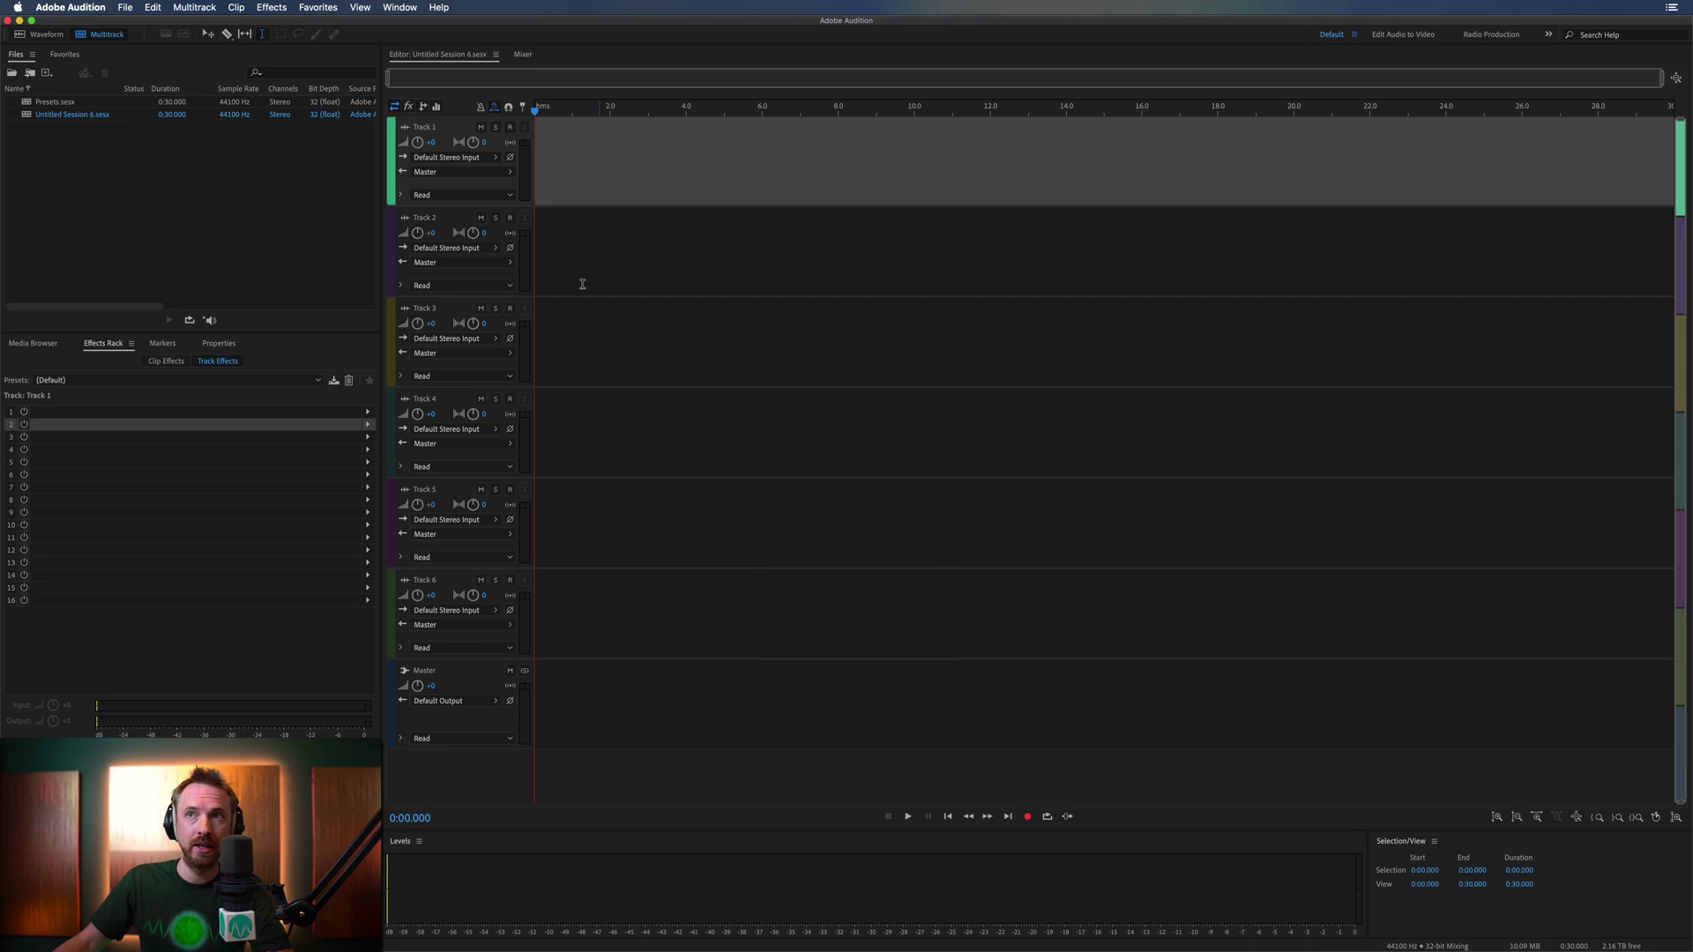
Step: Rename Track 1 to 'Mike Compression' and Track 2 to 'Mike Sparkle'
{"action": "left_click", "coordinate": [423, 128]}
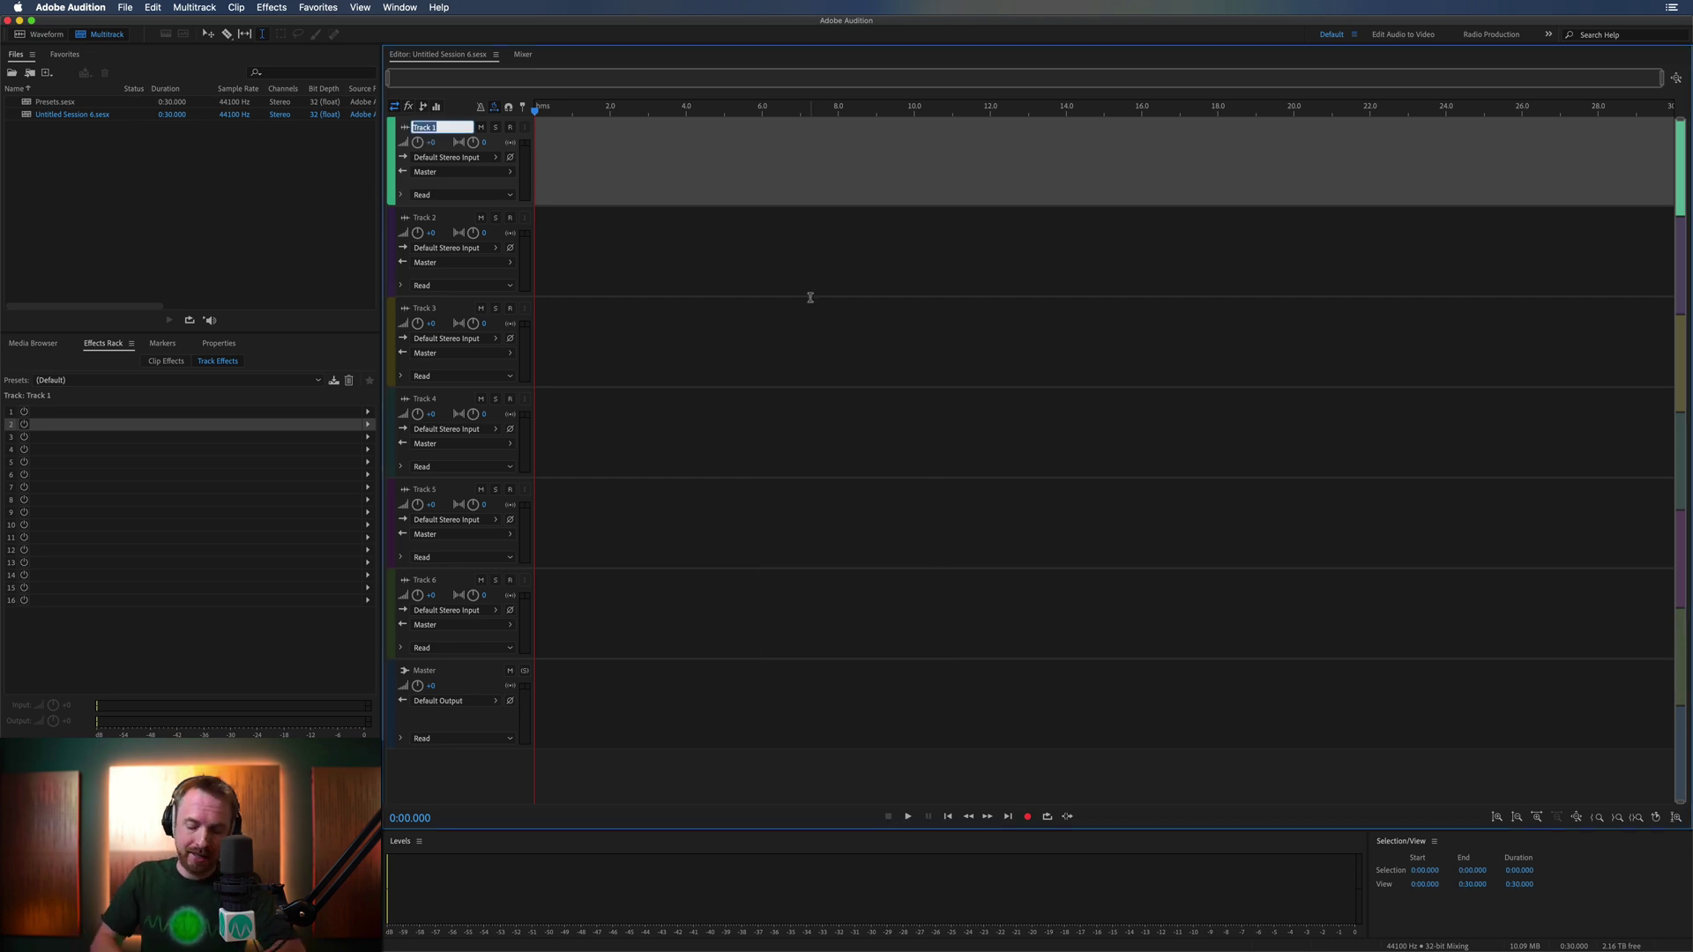
{"action": "type", "text": "Mike Compre"}
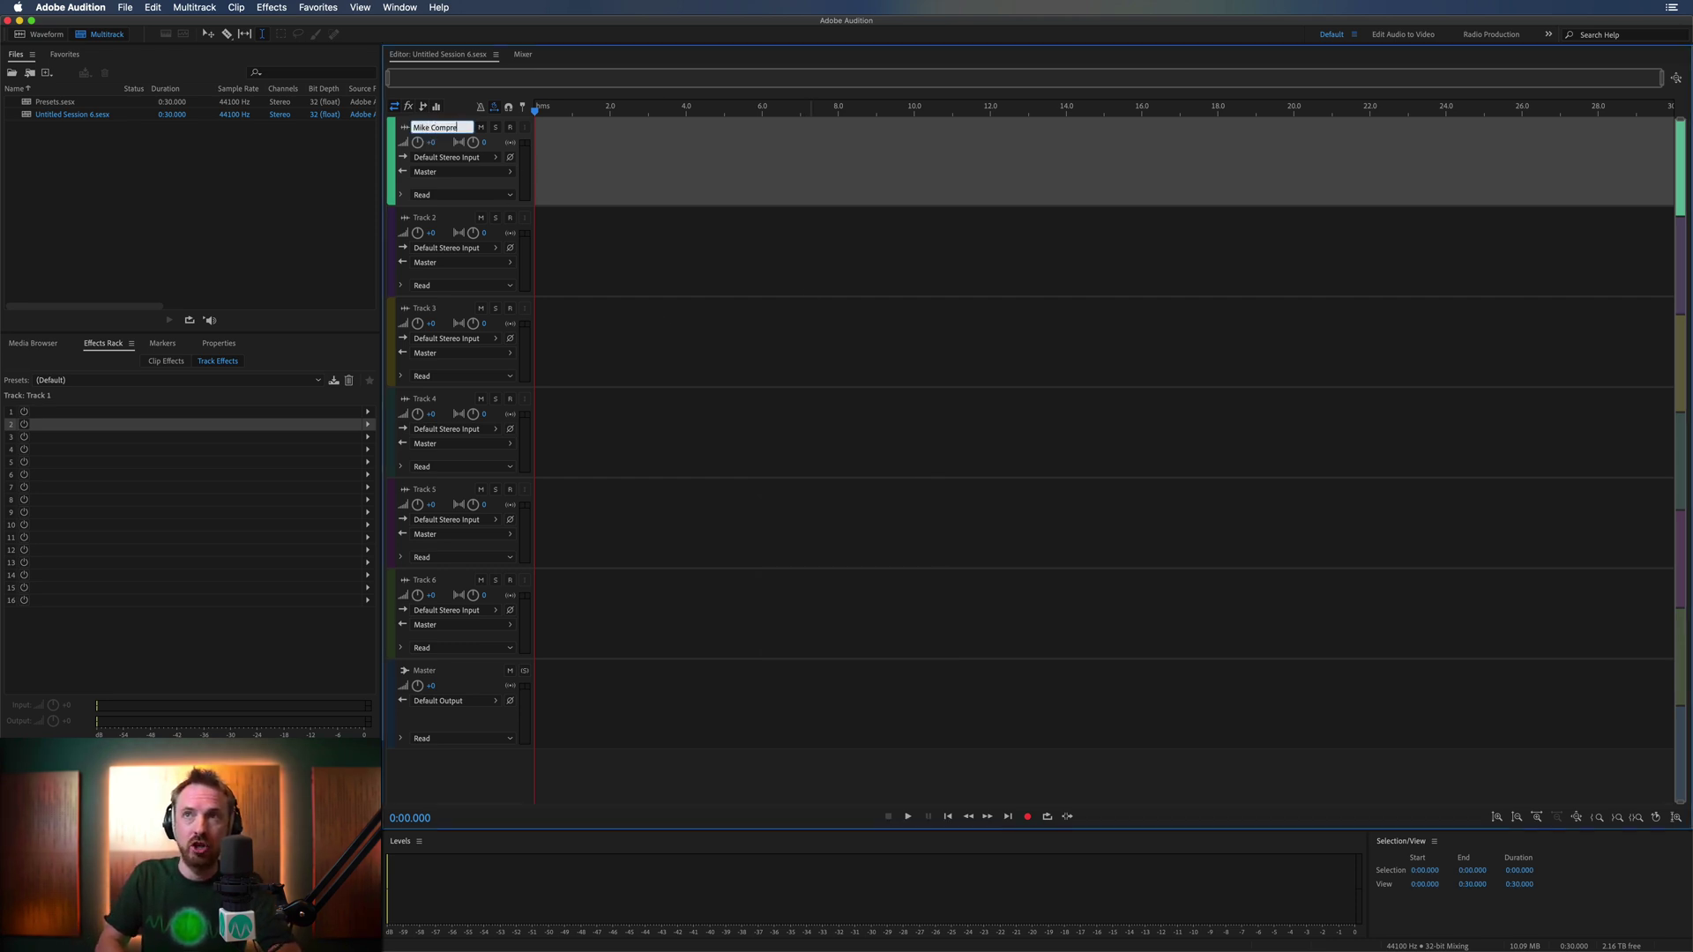
{"action": "type", "text": "ssion"}
{"action": "key", "text": "Return"}
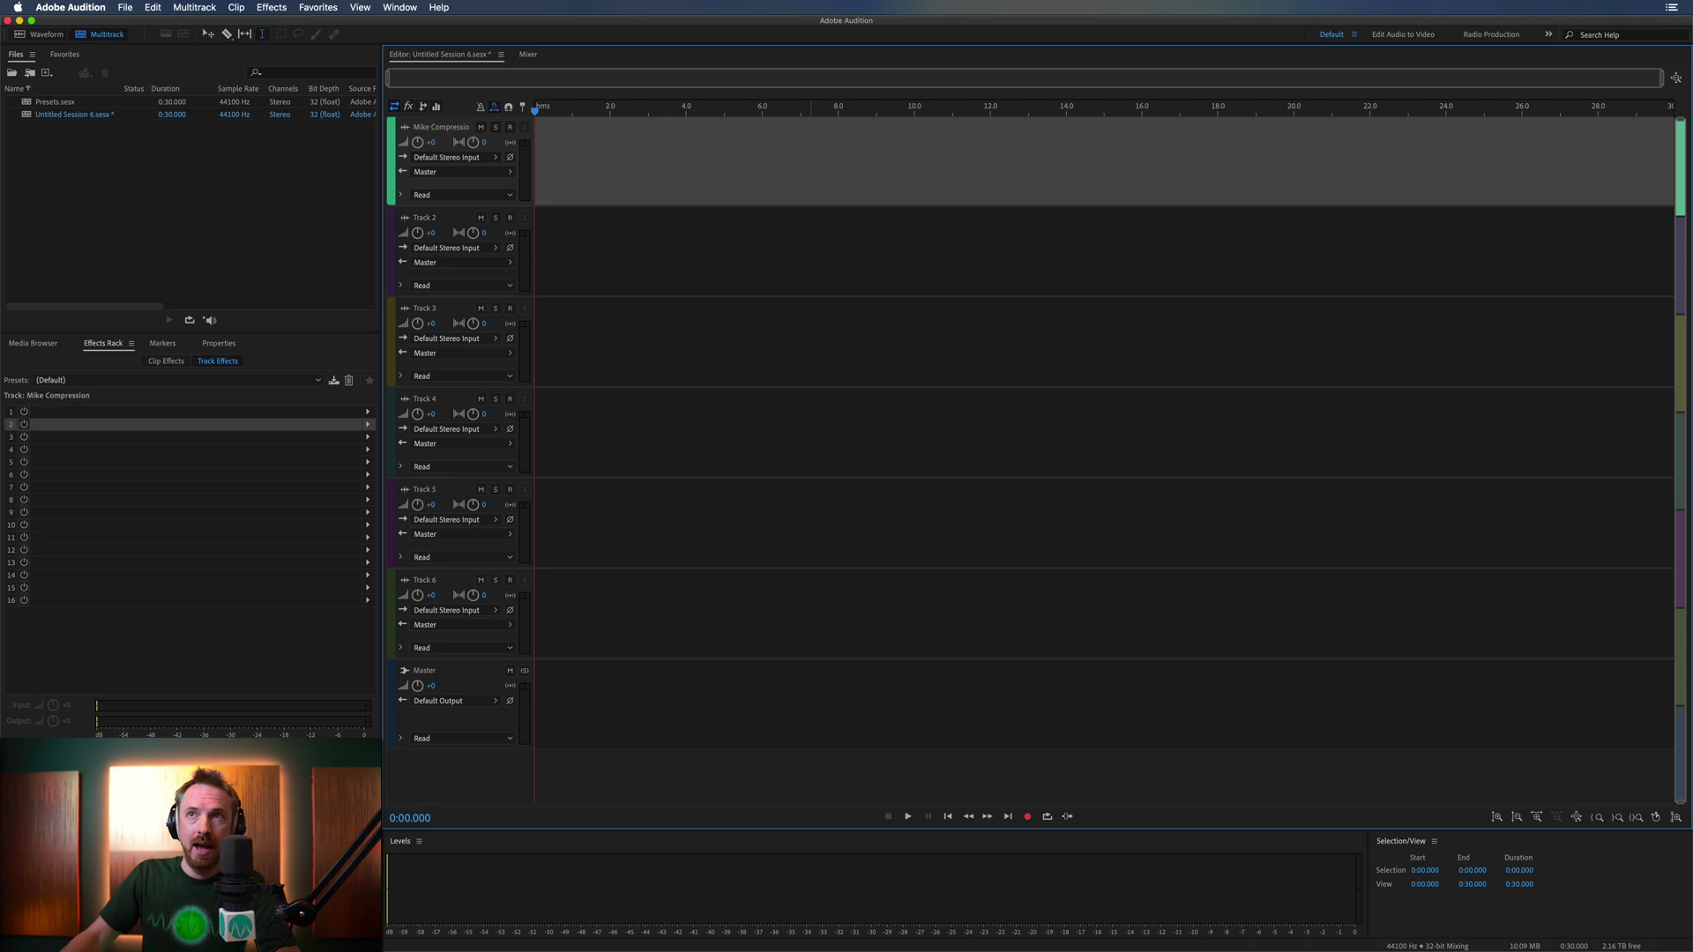
{"action": "left_click", "coordinate": [425, 217]}
{"action": "type", "text": "Mike S"}
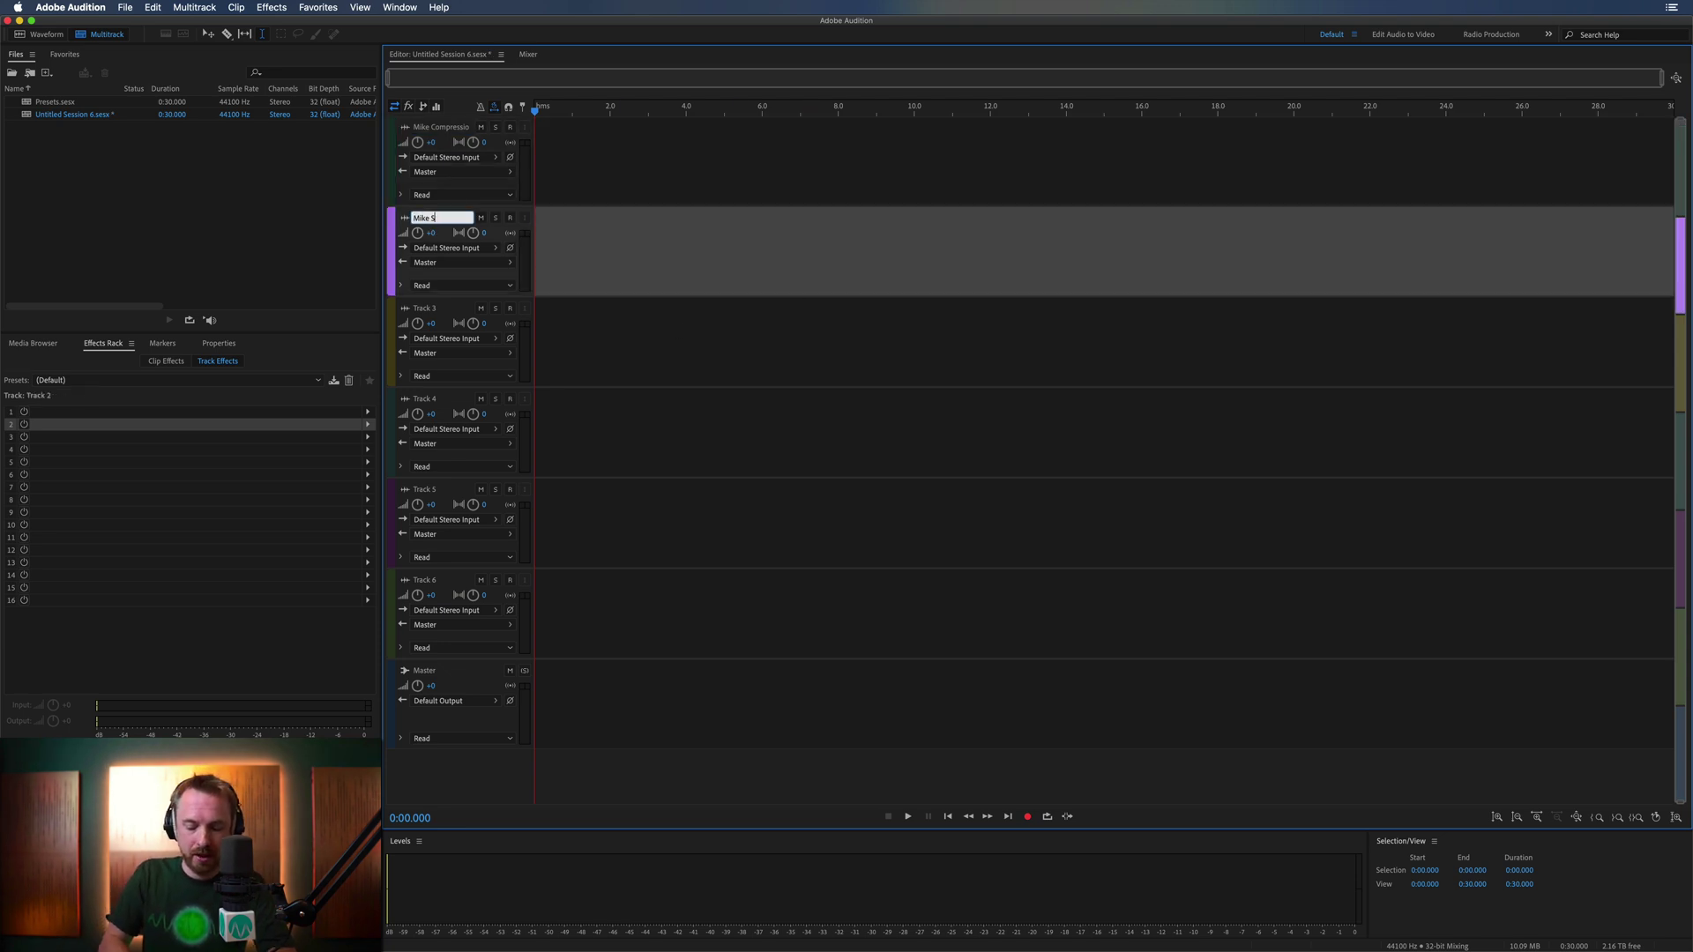
{"action": "type", "text": "parkle"}
{"action": "key", "text": "Return"}
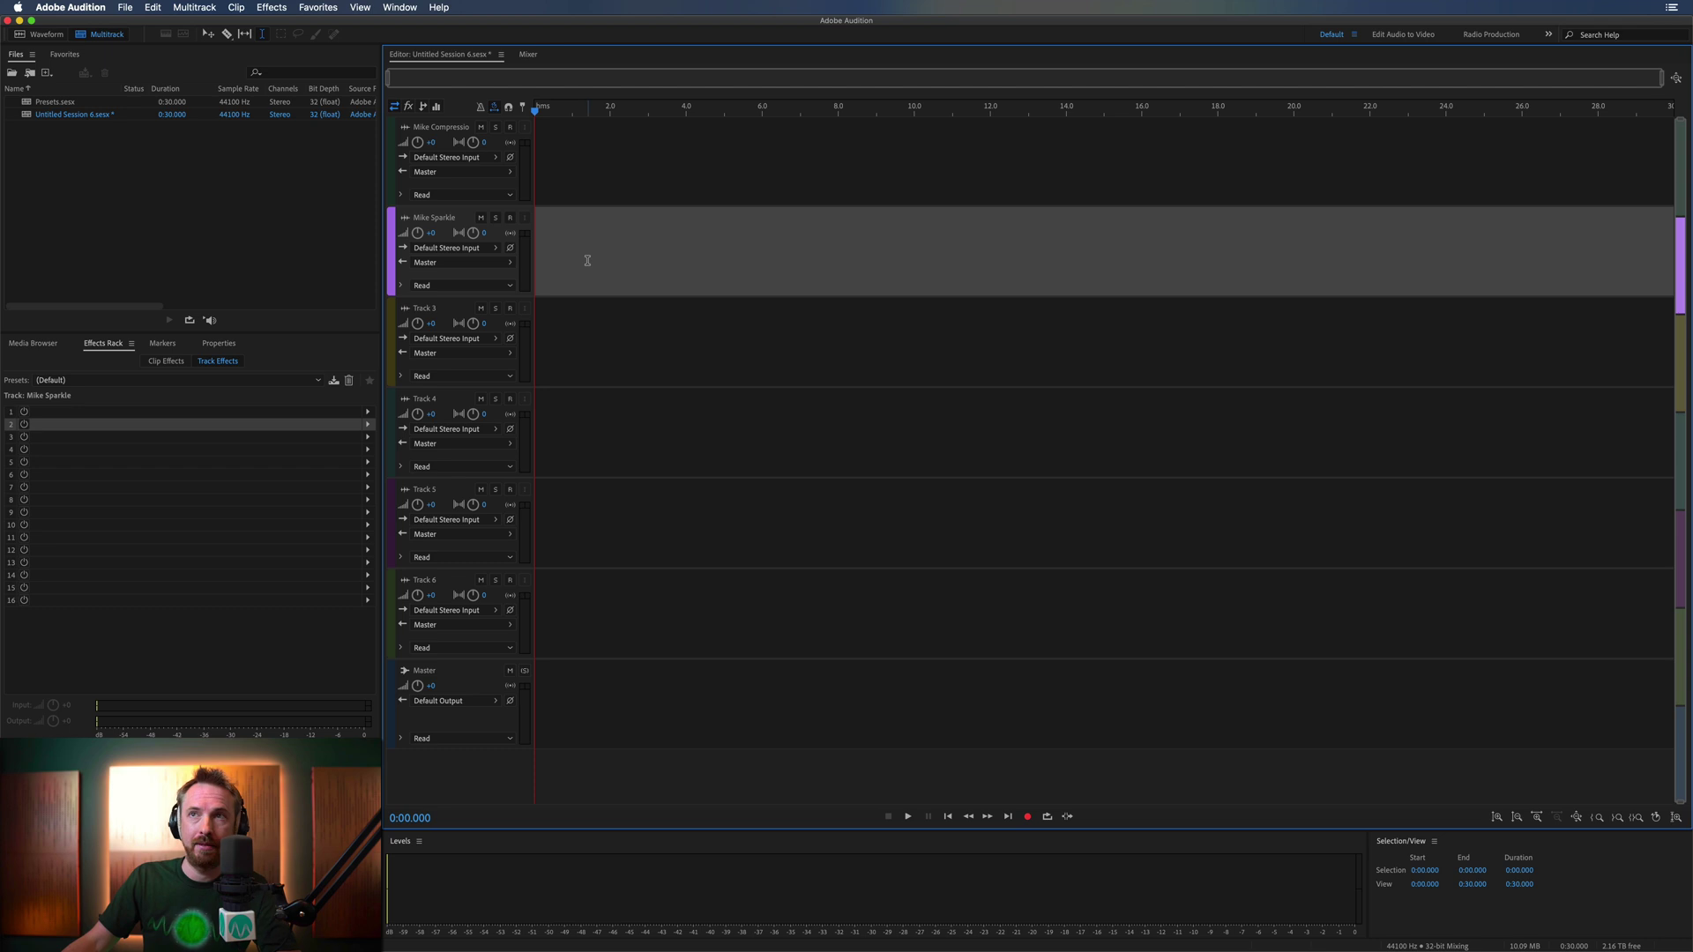
{"action": "left_click", "coordinate": [546, 185]}
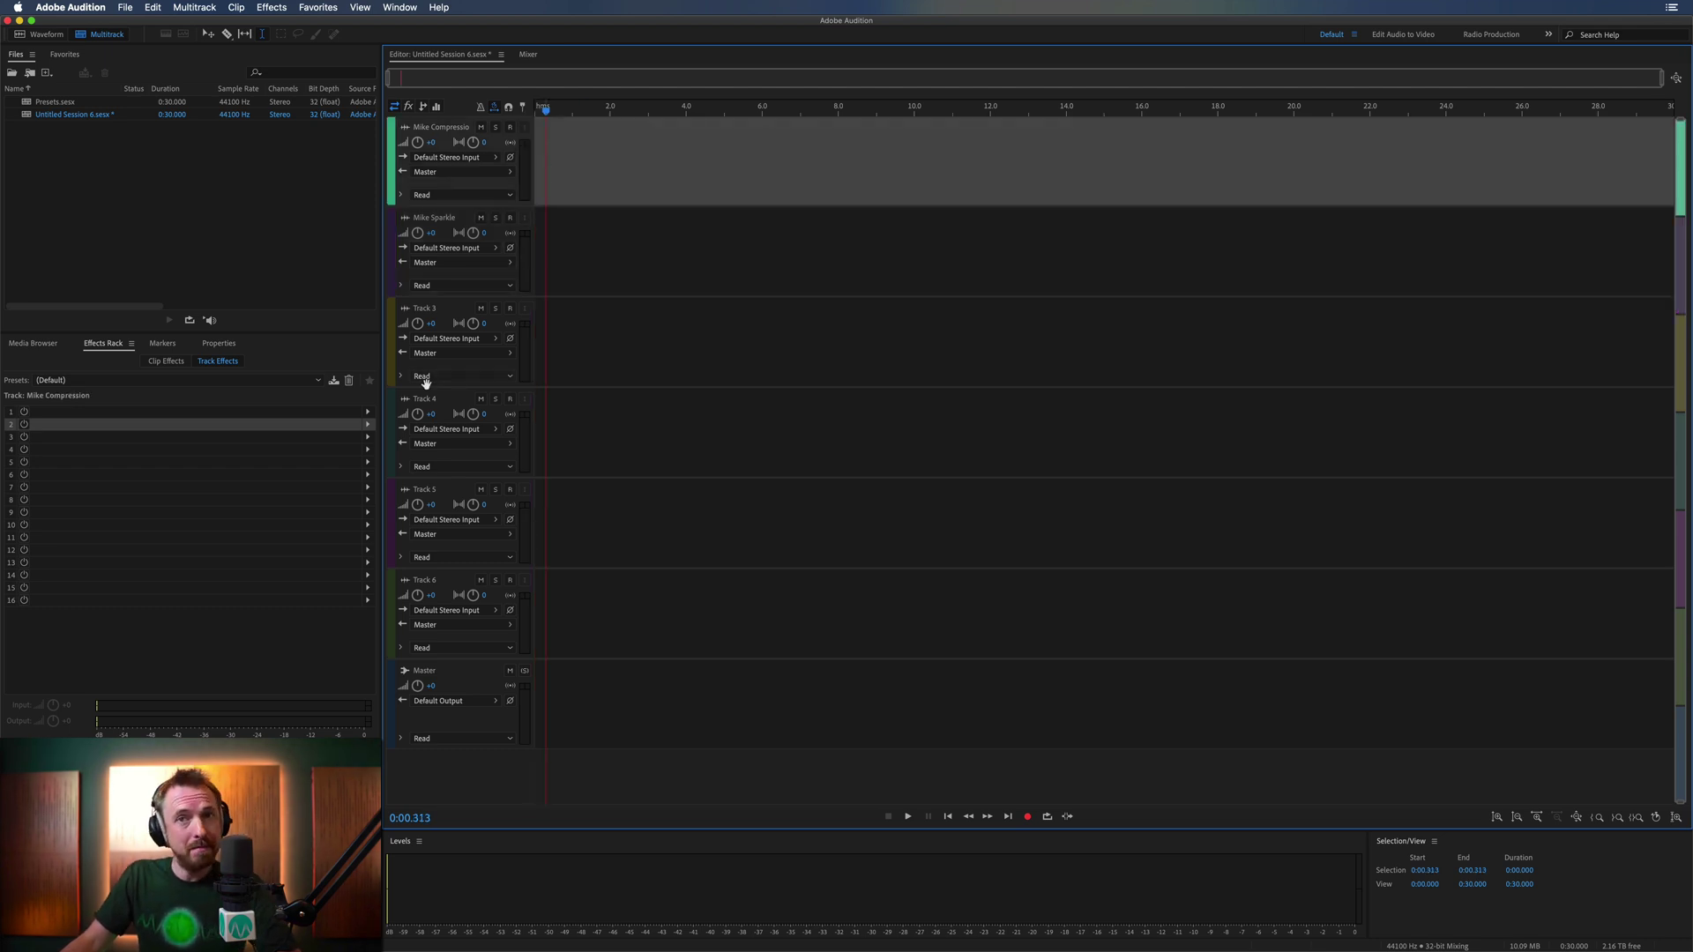
Step: Add Amplitude and Compression > Dynamics to the first Effects Rack slot
{"action": "left_click", "coordinate": [369, 412]}
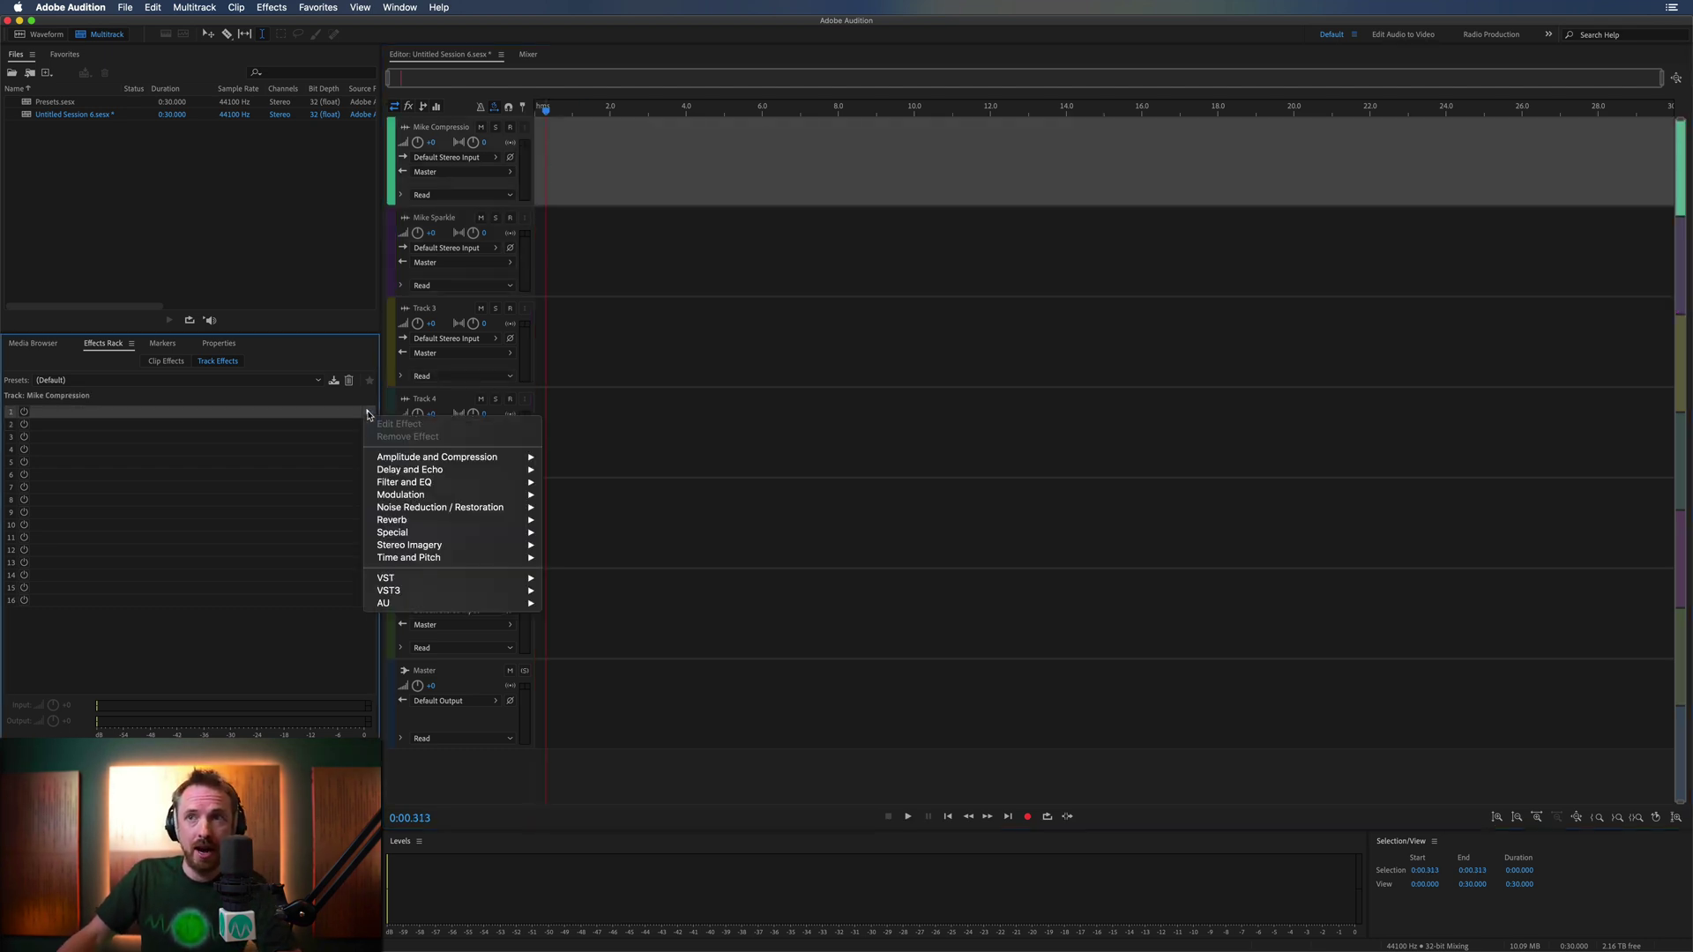
{"action": "mouse_move", "coordinate": [459, 456]}
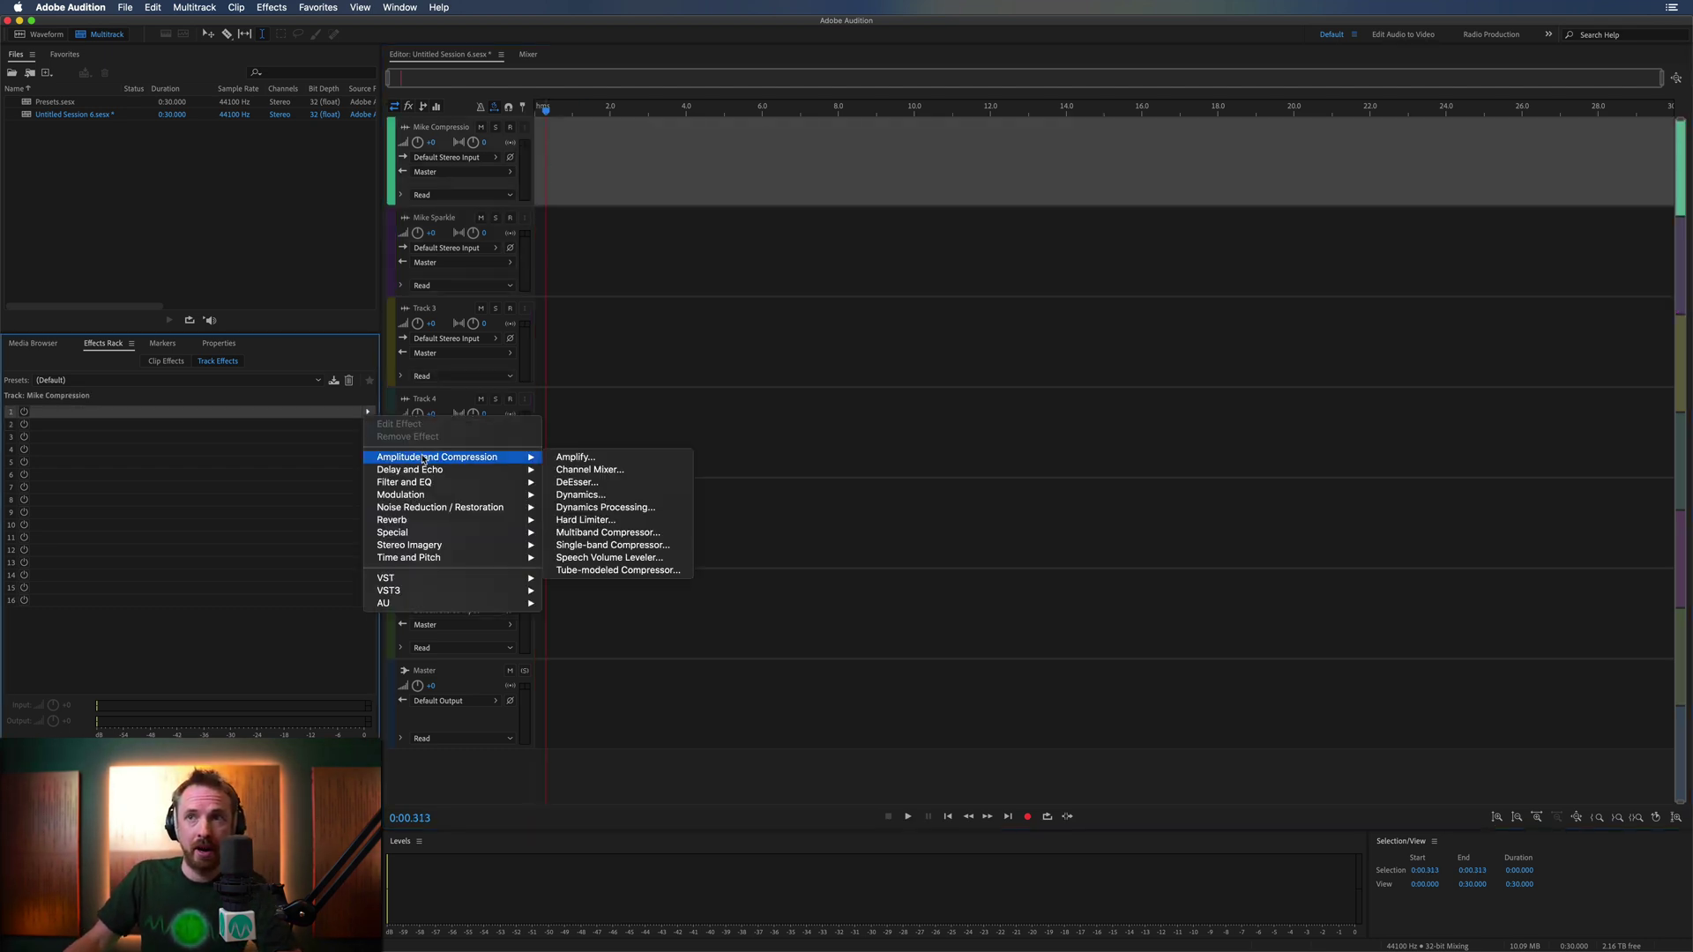
{"action": "left_click", "coordinate": [597, 496]}
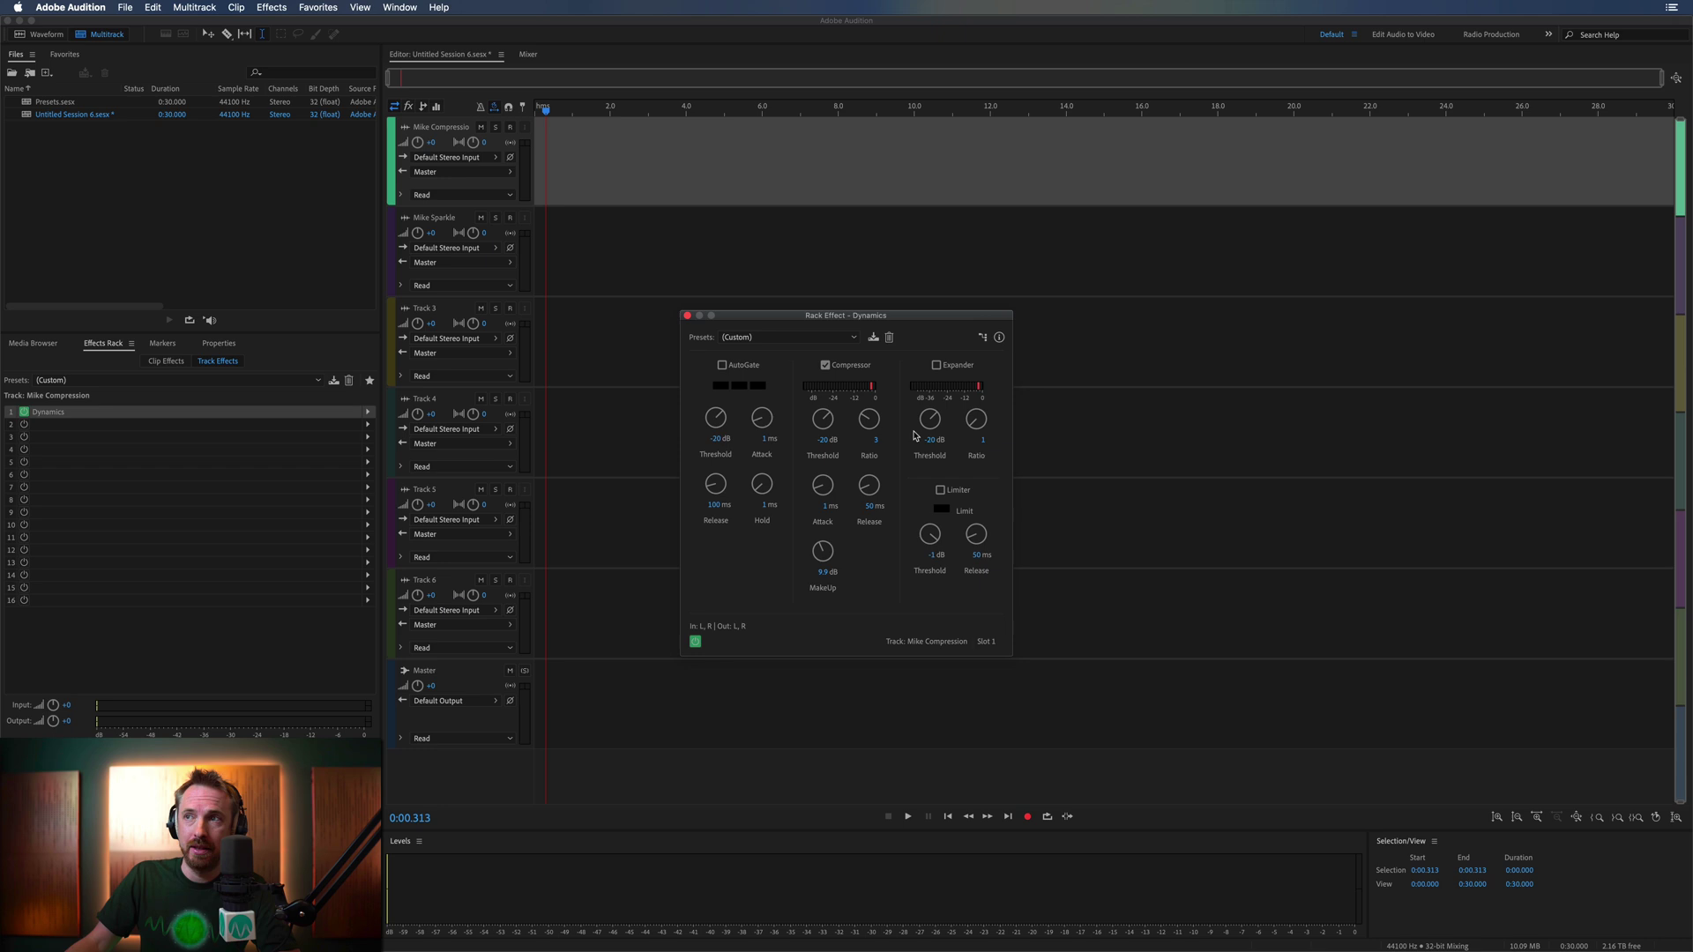
{"action": "left_click", "coordinate": [687, 315]}
Step: Add a Tube-modeled Compressor in slot 2 with -12 dB threshold and 10:1 ratio
{"action": "left_click", "coordinate": [367, 424]}
{"action": "mouse_move", "coordinate": [423, 470]}
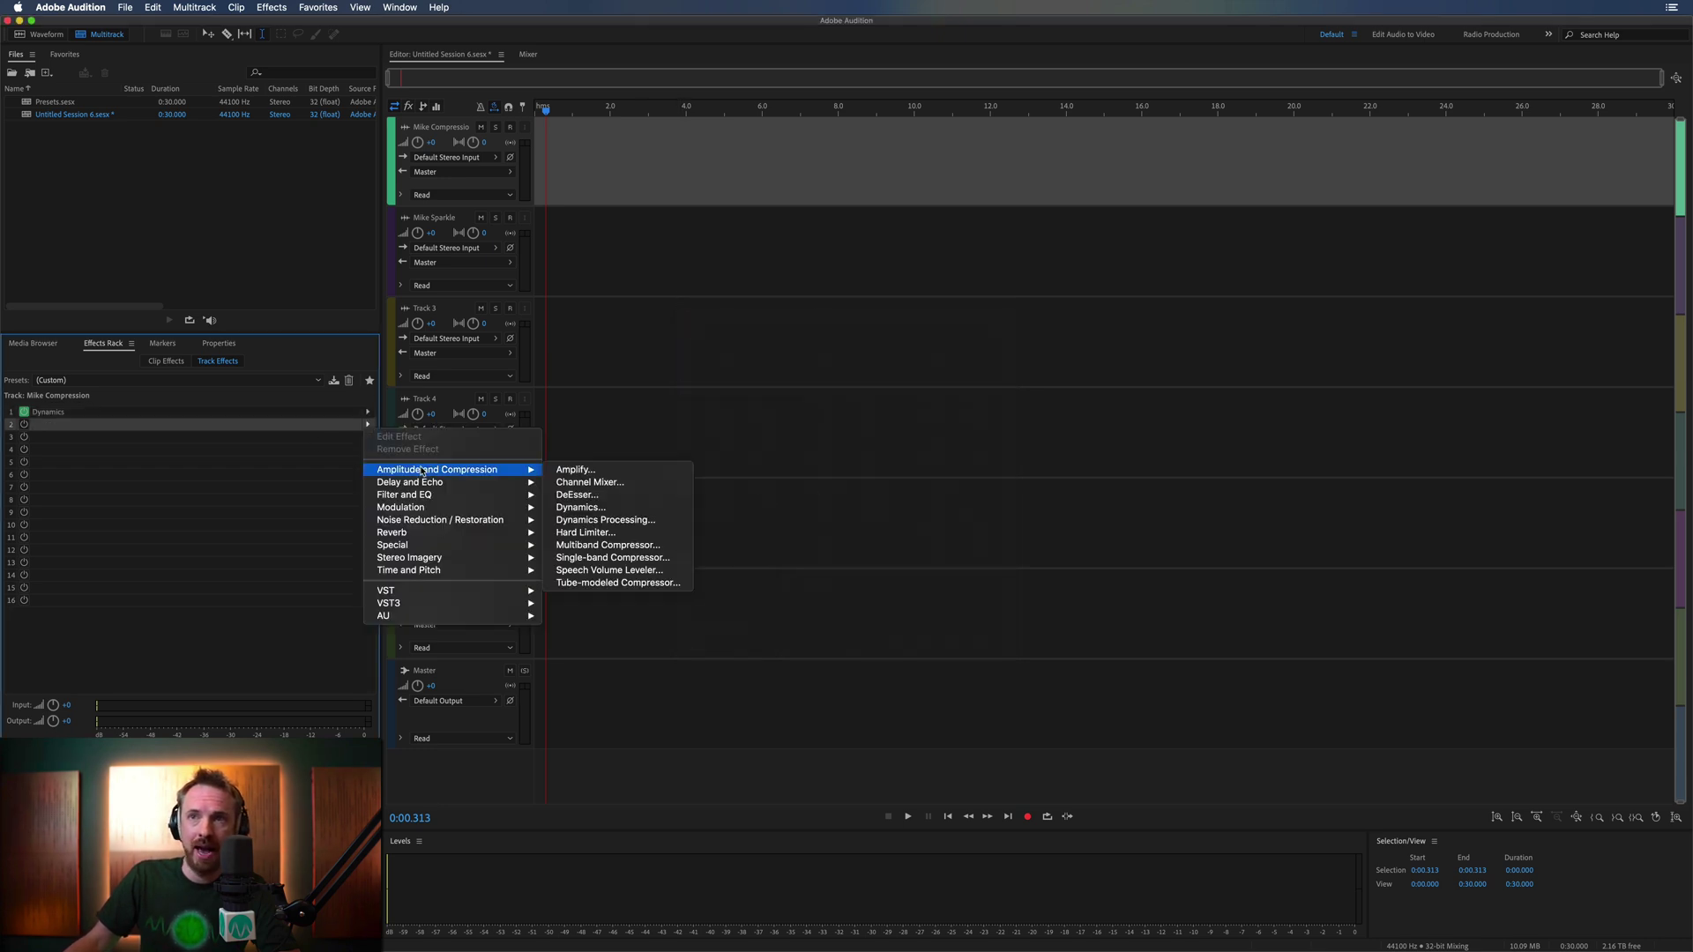
{"action": "left_click", "coordinate": [622, 582]}
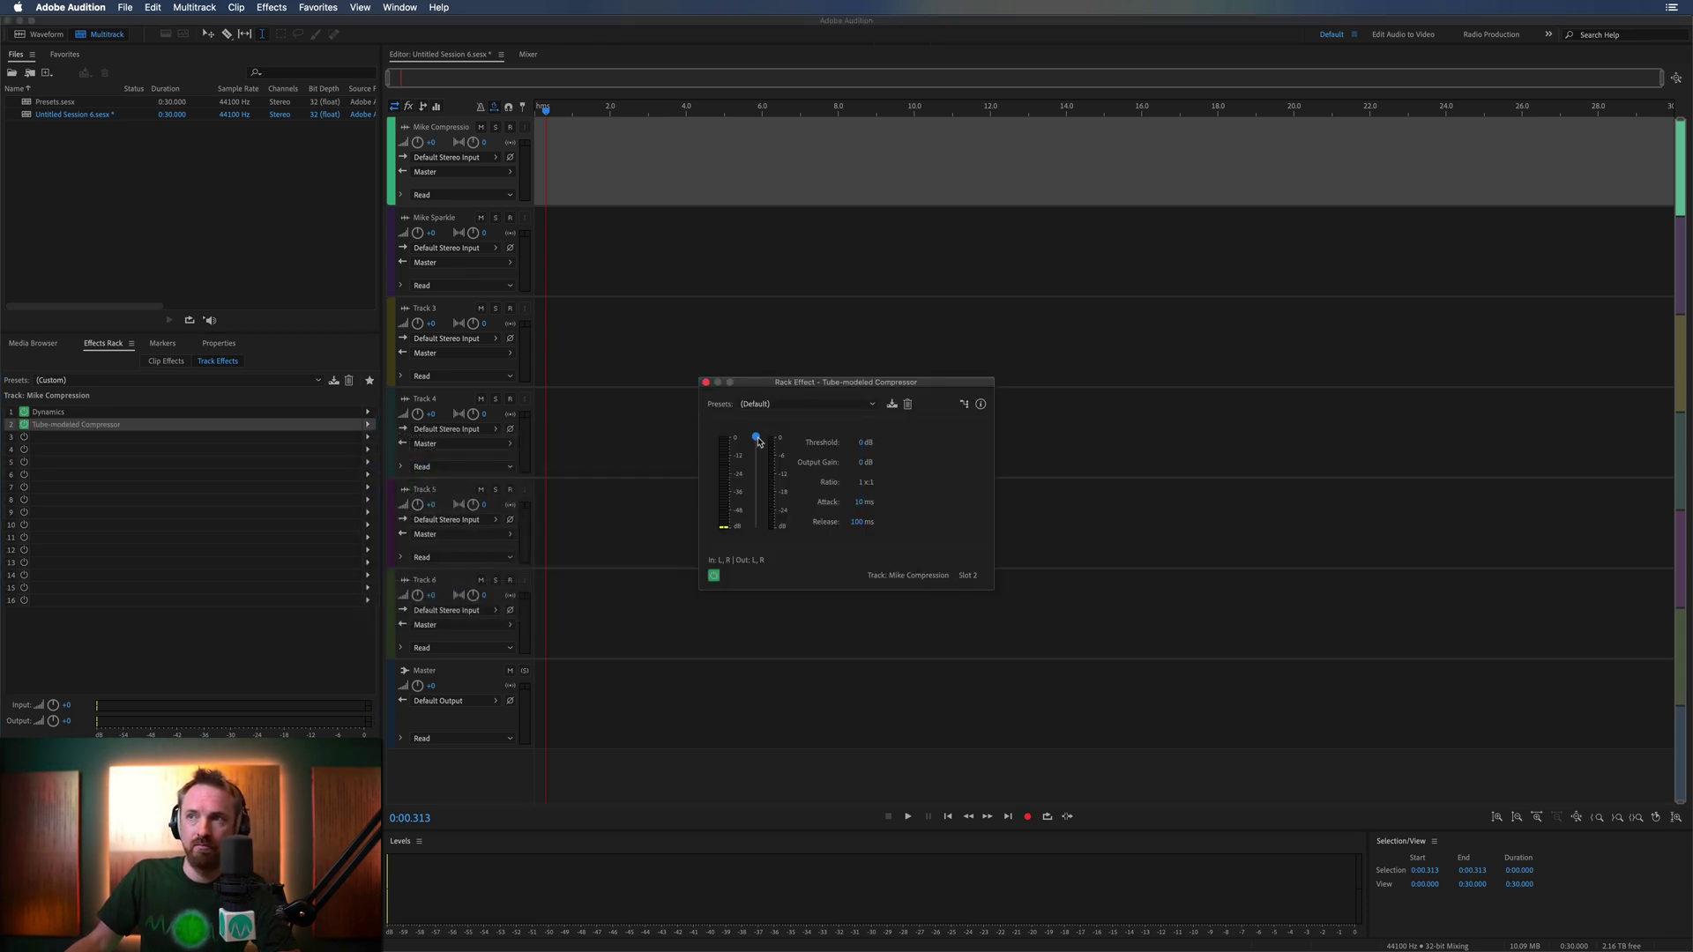
{"action": "left_click_drag", "start_coordinate": [756, 438], "coordinate": [756, 455]}
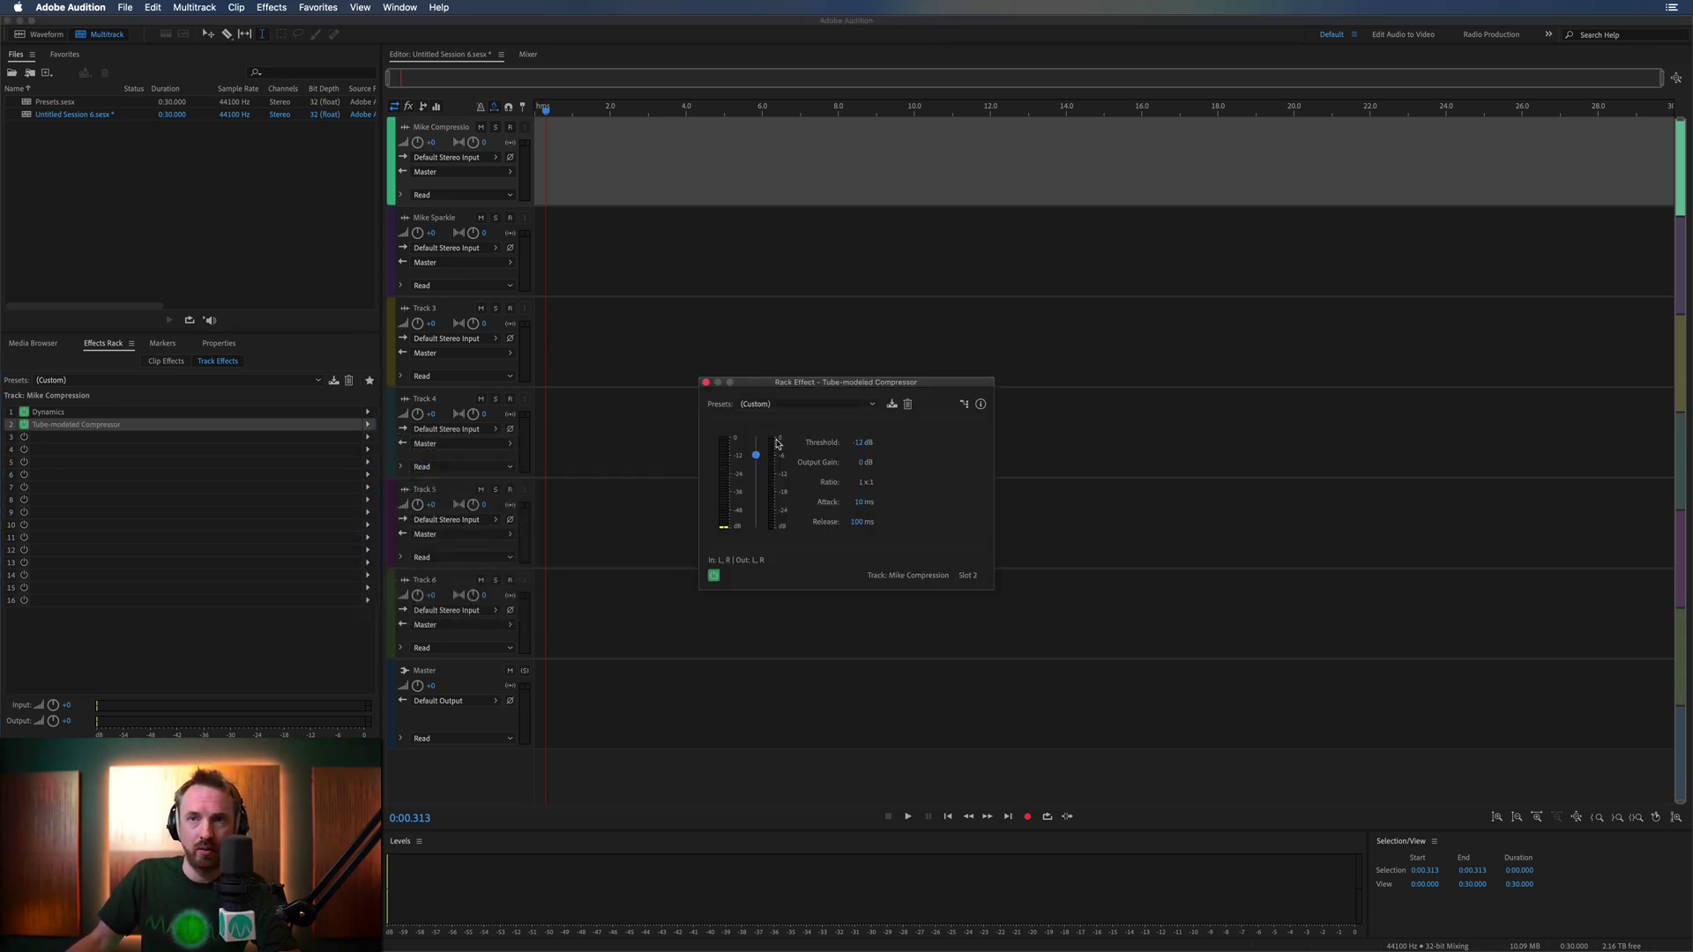
{"action": "left_click", "coordinate": [856, 482]}
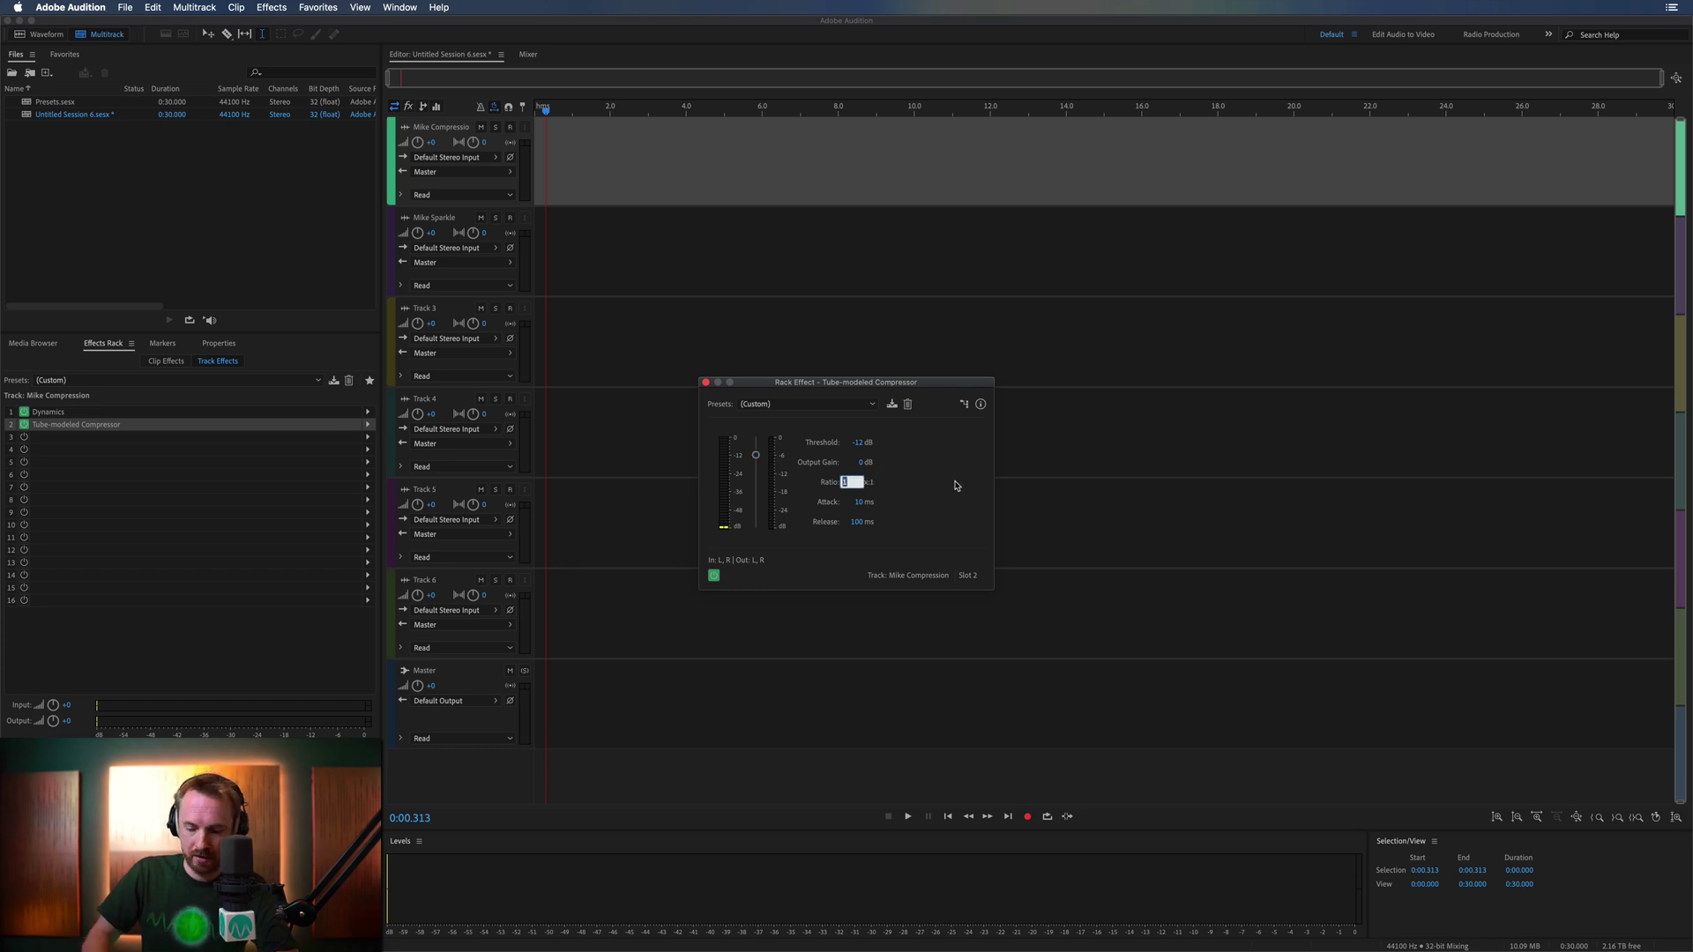
{"action": "type", "text": "10"}
{"action": "key", "text": "Return"}
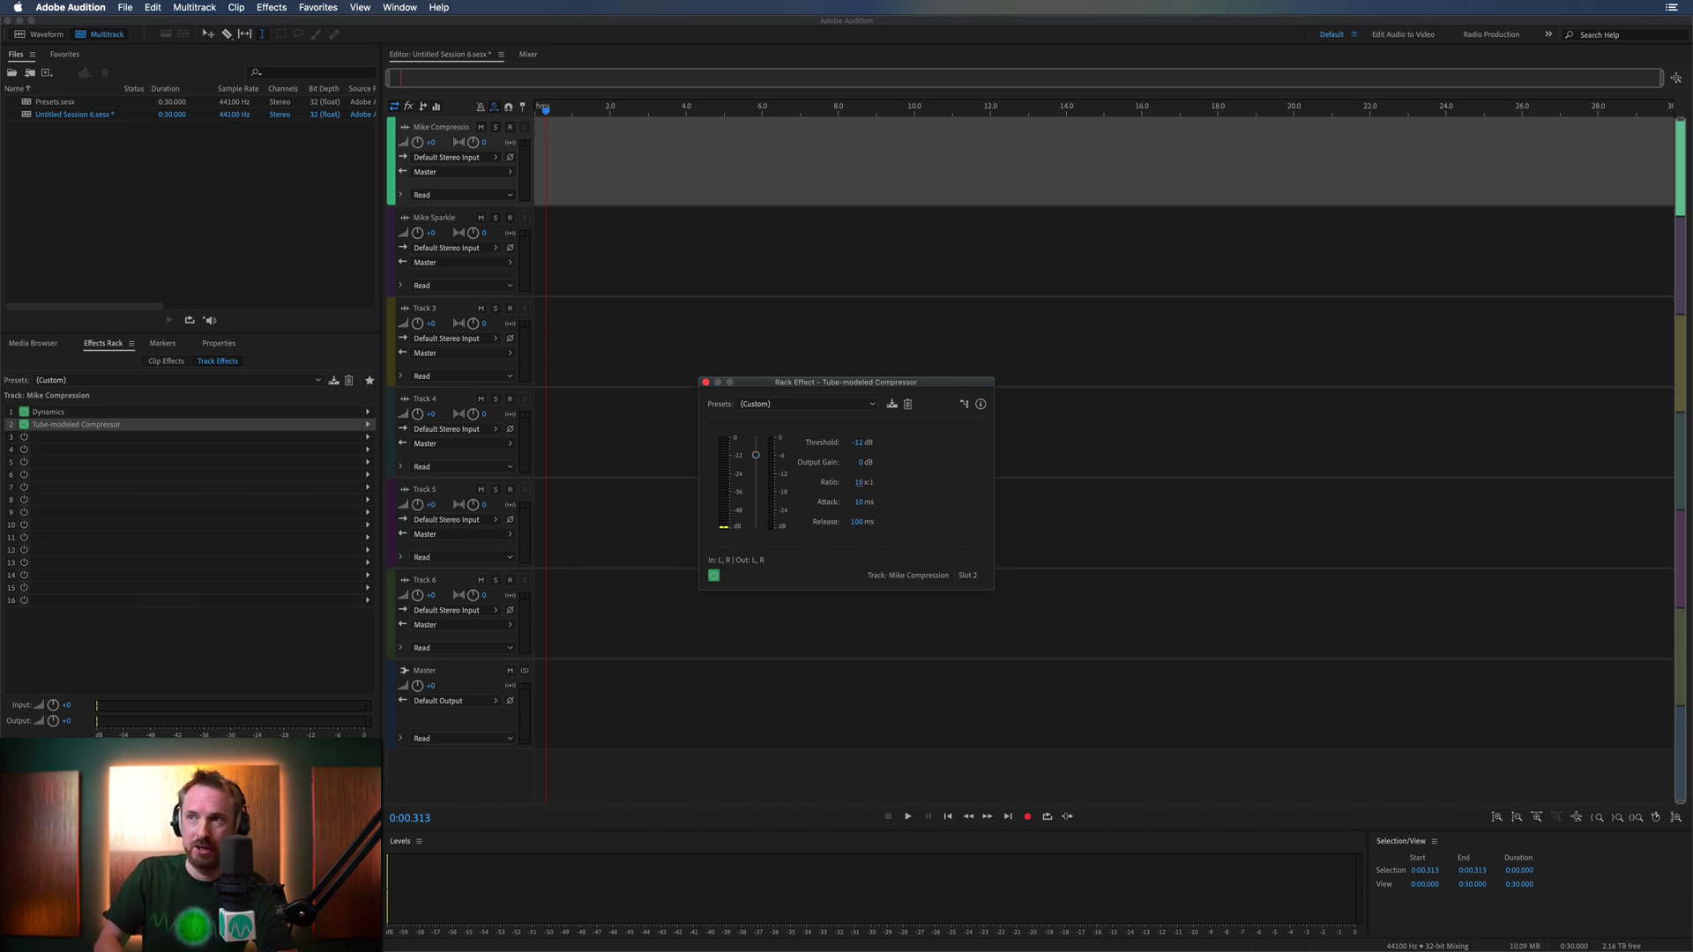
{"action": "left_click", "coordinate": [705, 383]}
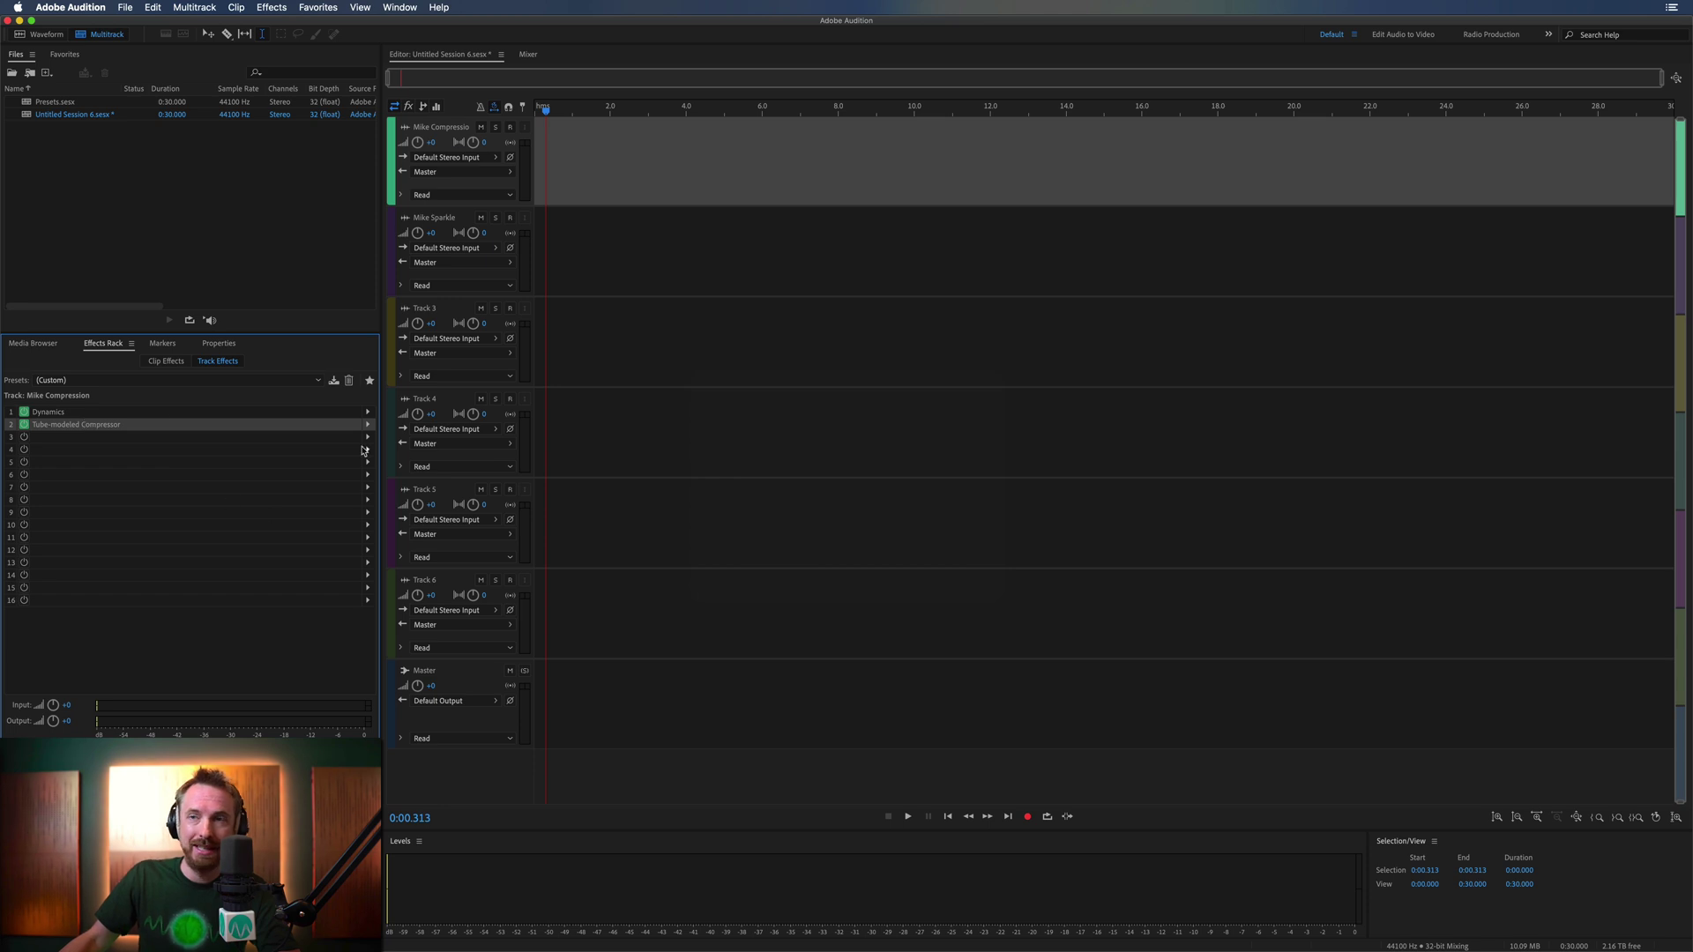
Step: Save the two-effect rack as the 'Awesome Compressor' preset and verify it in the Presets list
{"action": "left_click", "coordinate": [333, 381]}
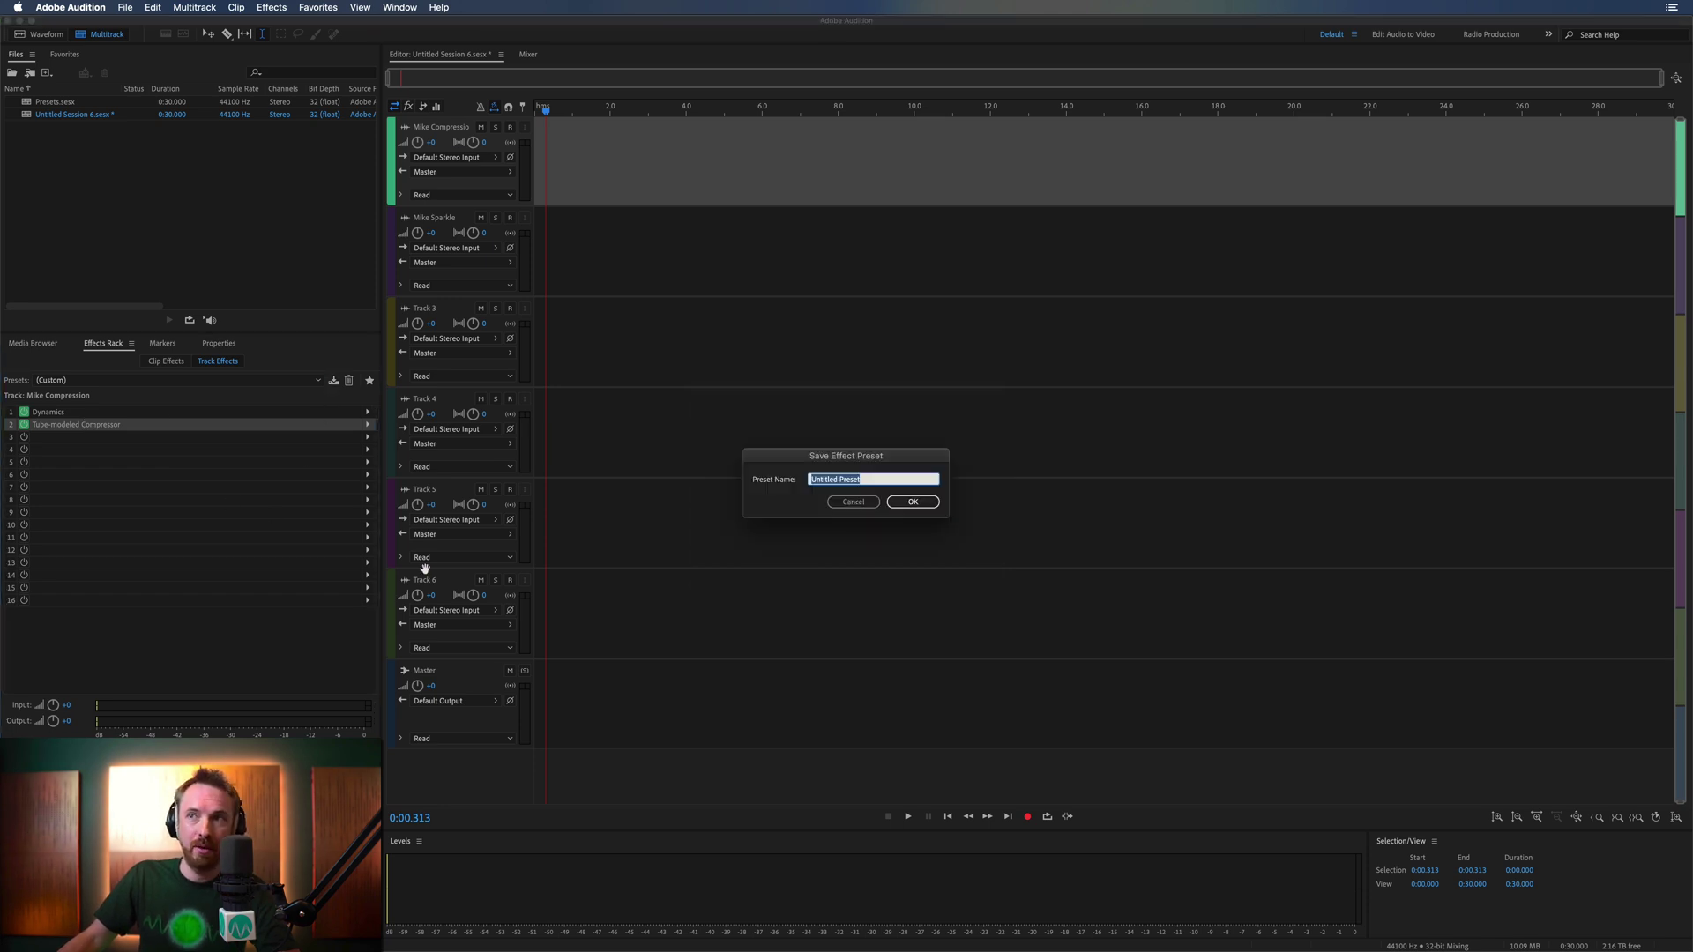
{"action": "type", "text": "Mike's Awesome Compressor"}
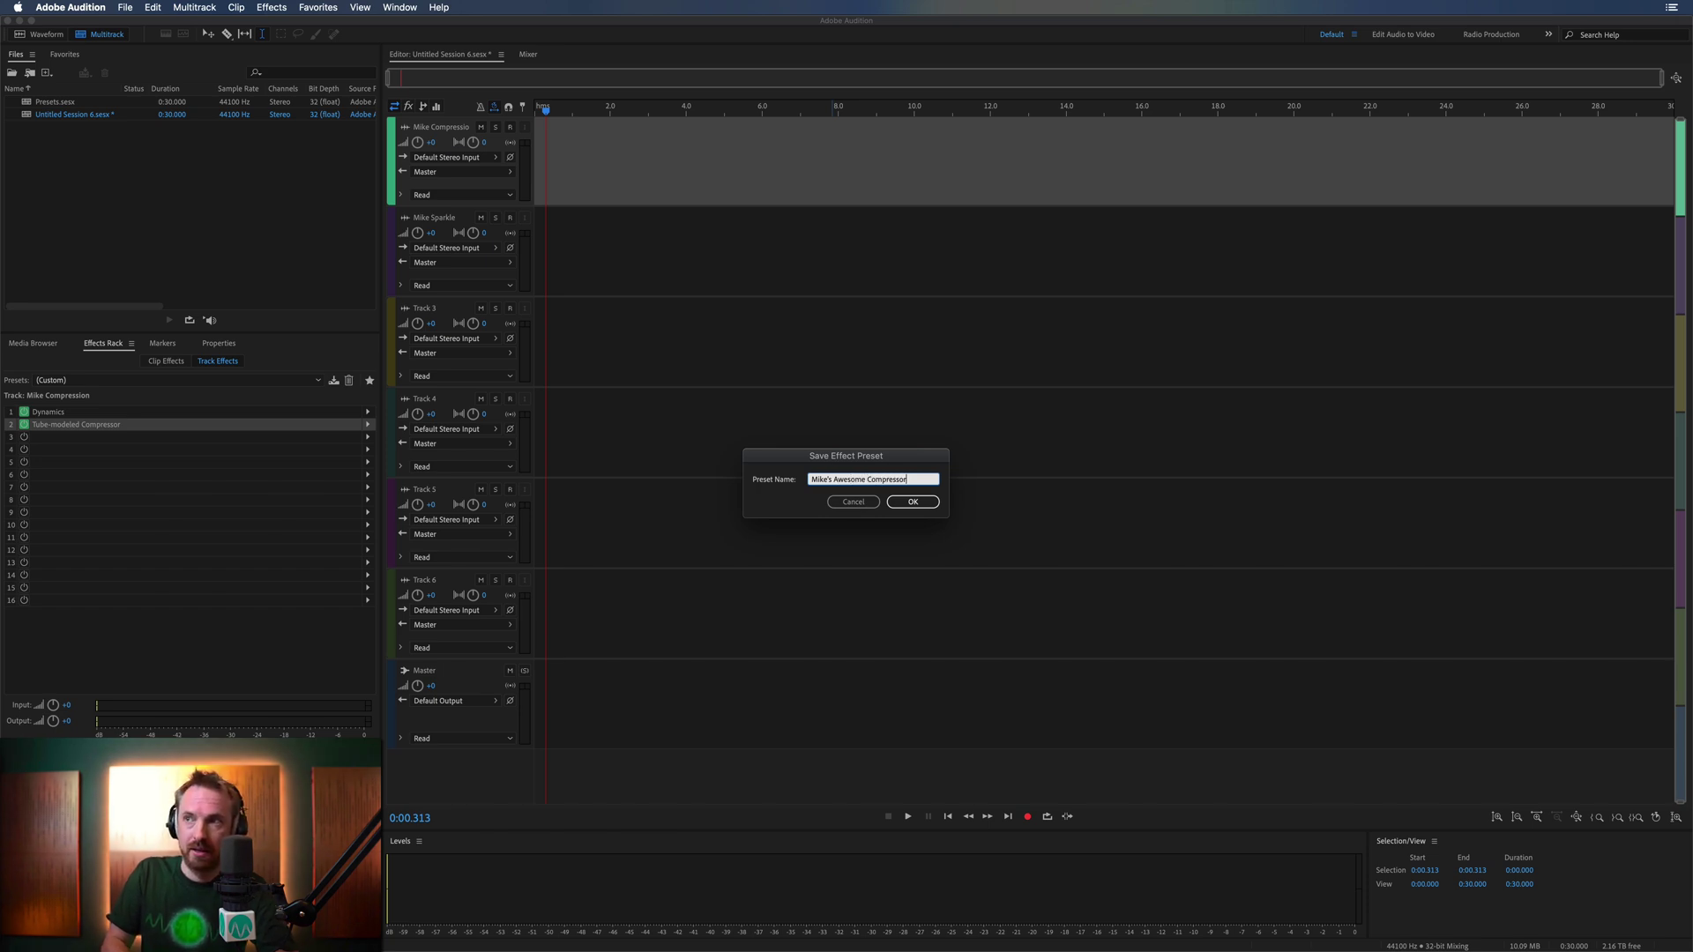
{"action": "key", "text": "Return"}
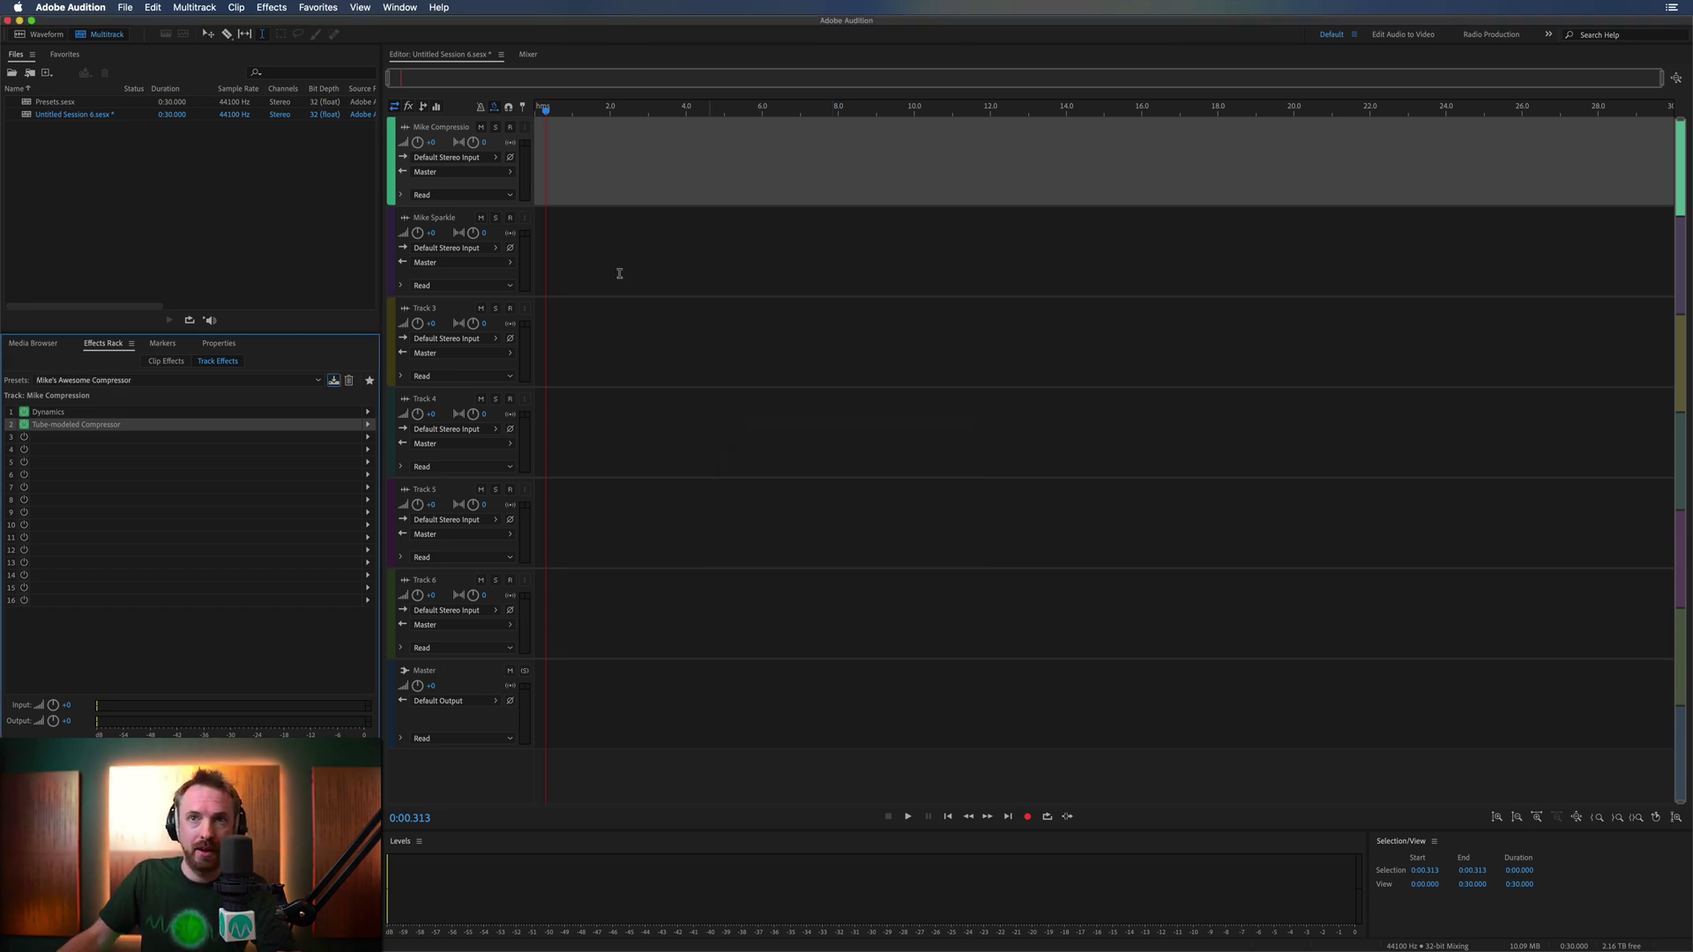
{"action": "left_click", "coordinate": [159, 381]}
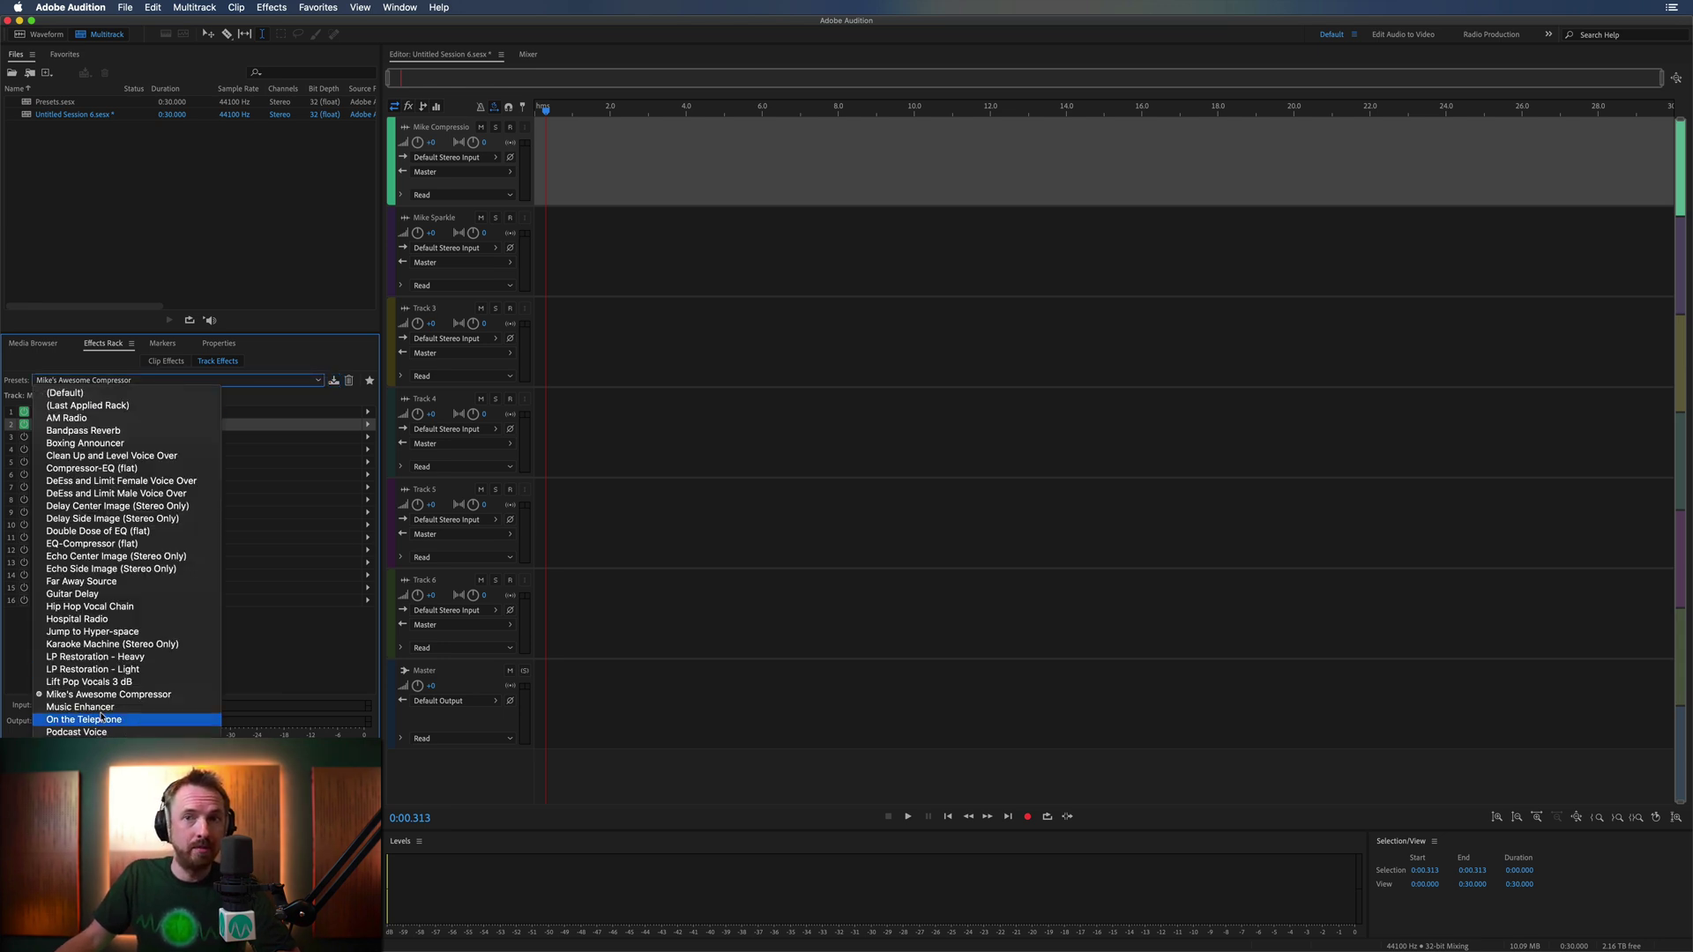
{"action": "left_click", "coordinate": [333, 514]}
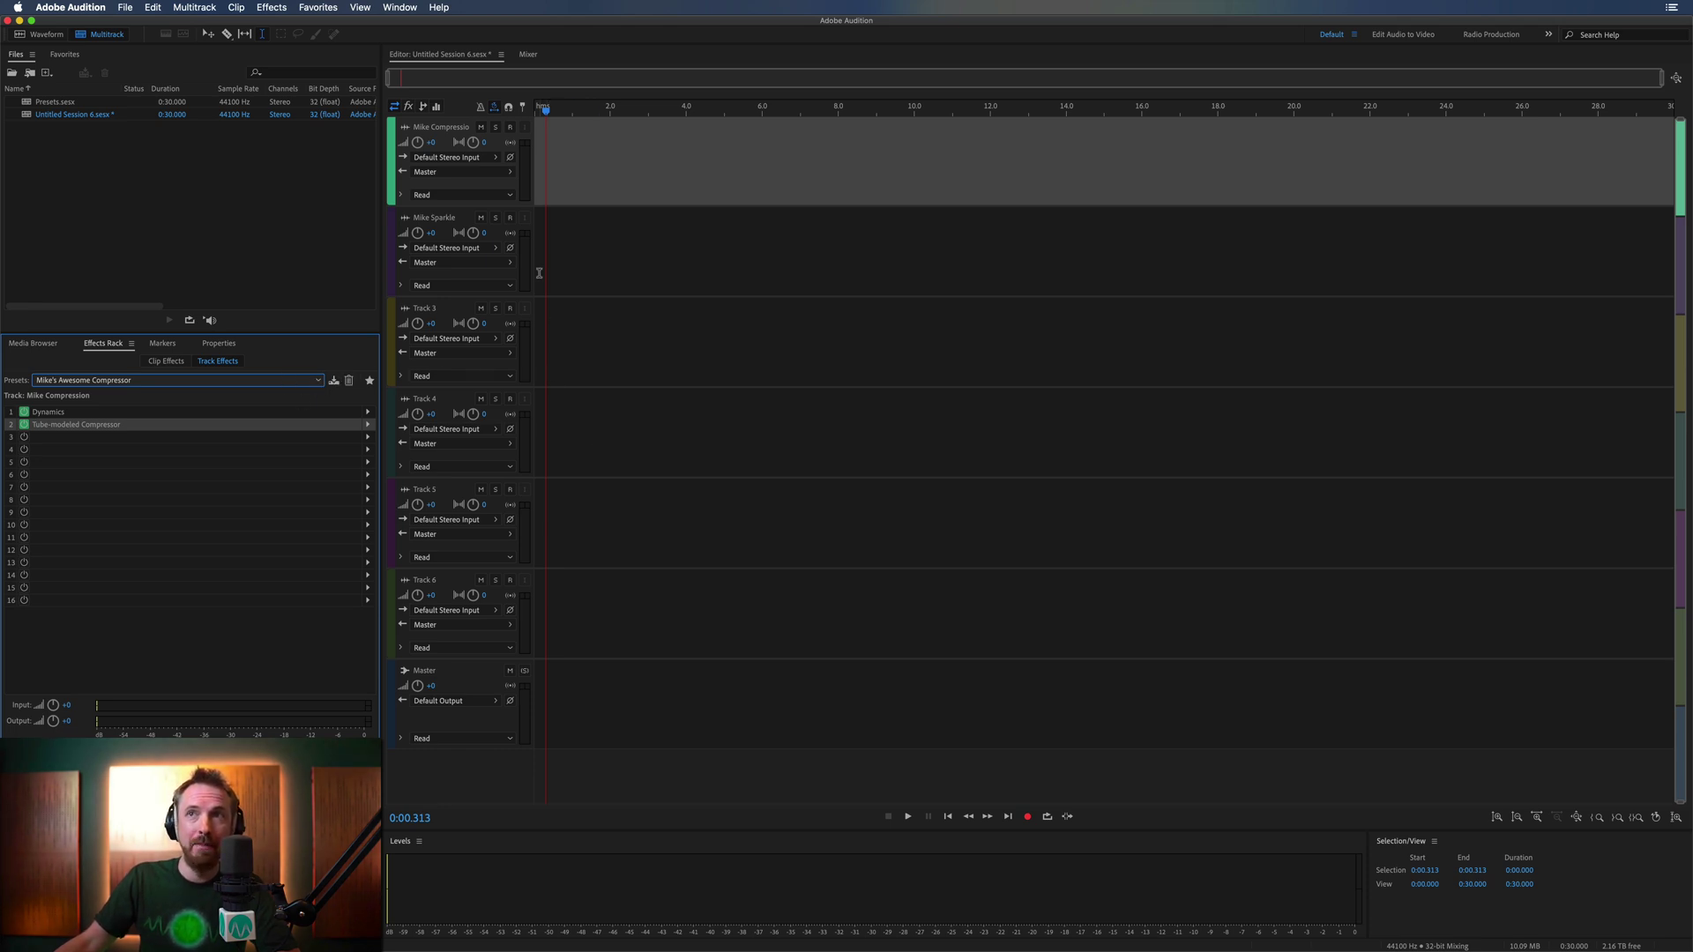
Step: Give Mike Sparkle a Parametric Equalizer boosting bands near 6295 Hz and 1009 Hz
{"action": "left_click", "coordinate": [551, 146]}
{"action": "left_click", "coordinate": [549, 261]}
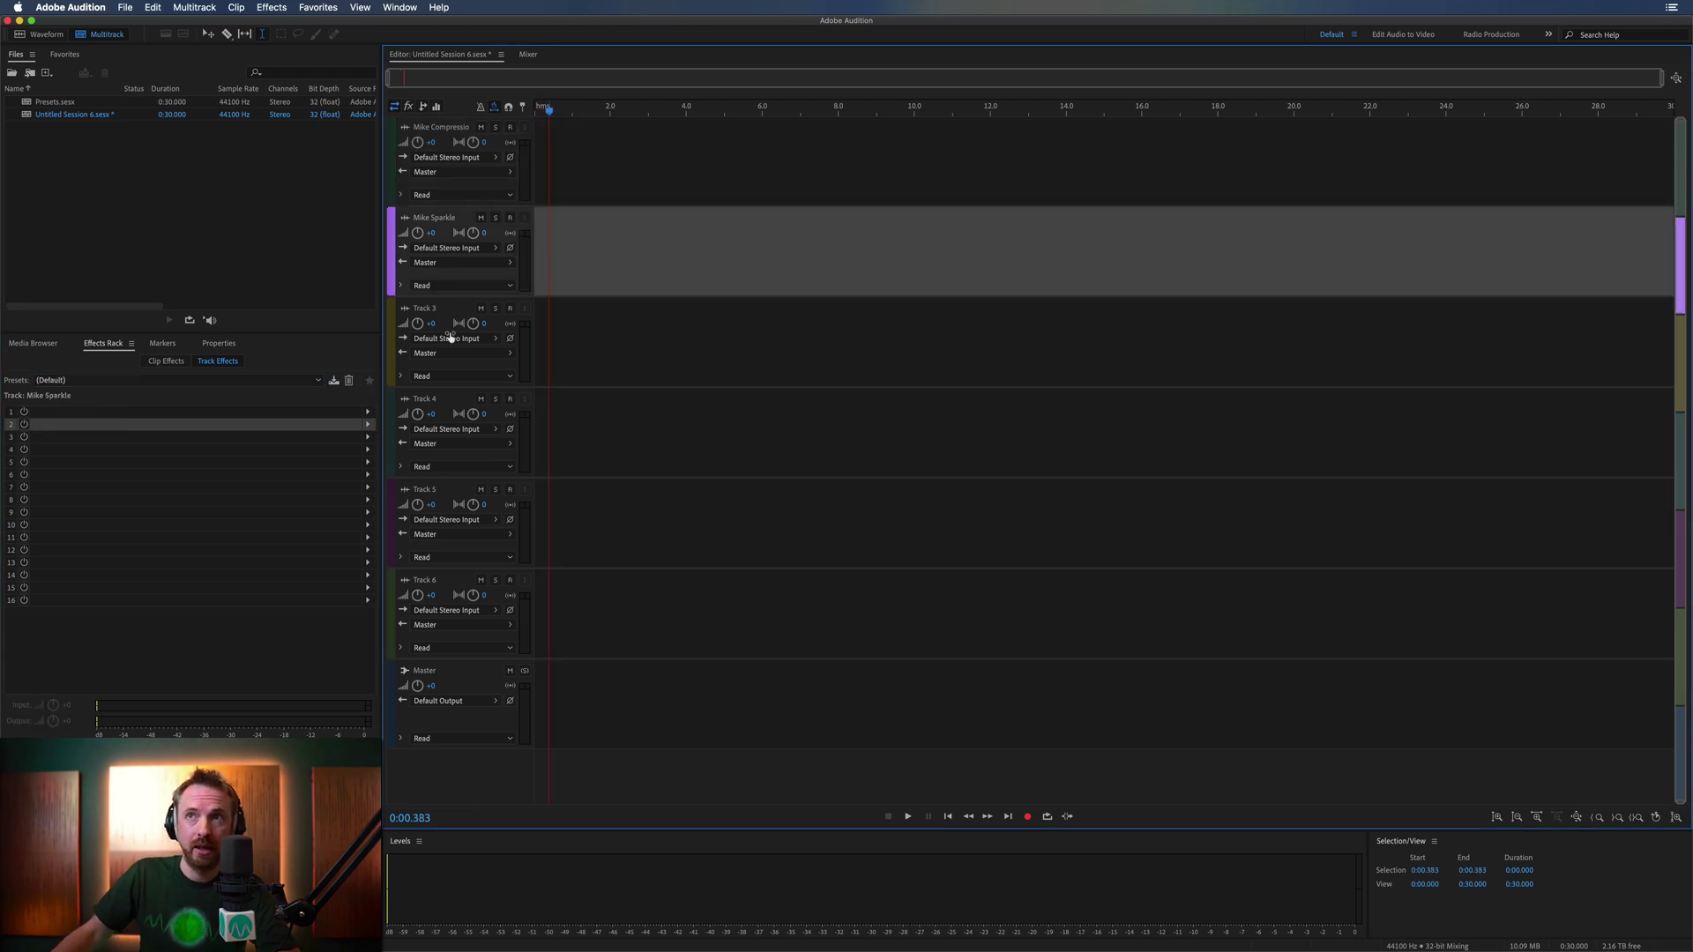
{"action": "left_click", "coordinate": [368, 411]}
{"action": "mouse_move", "coordinate": [424, 461]}
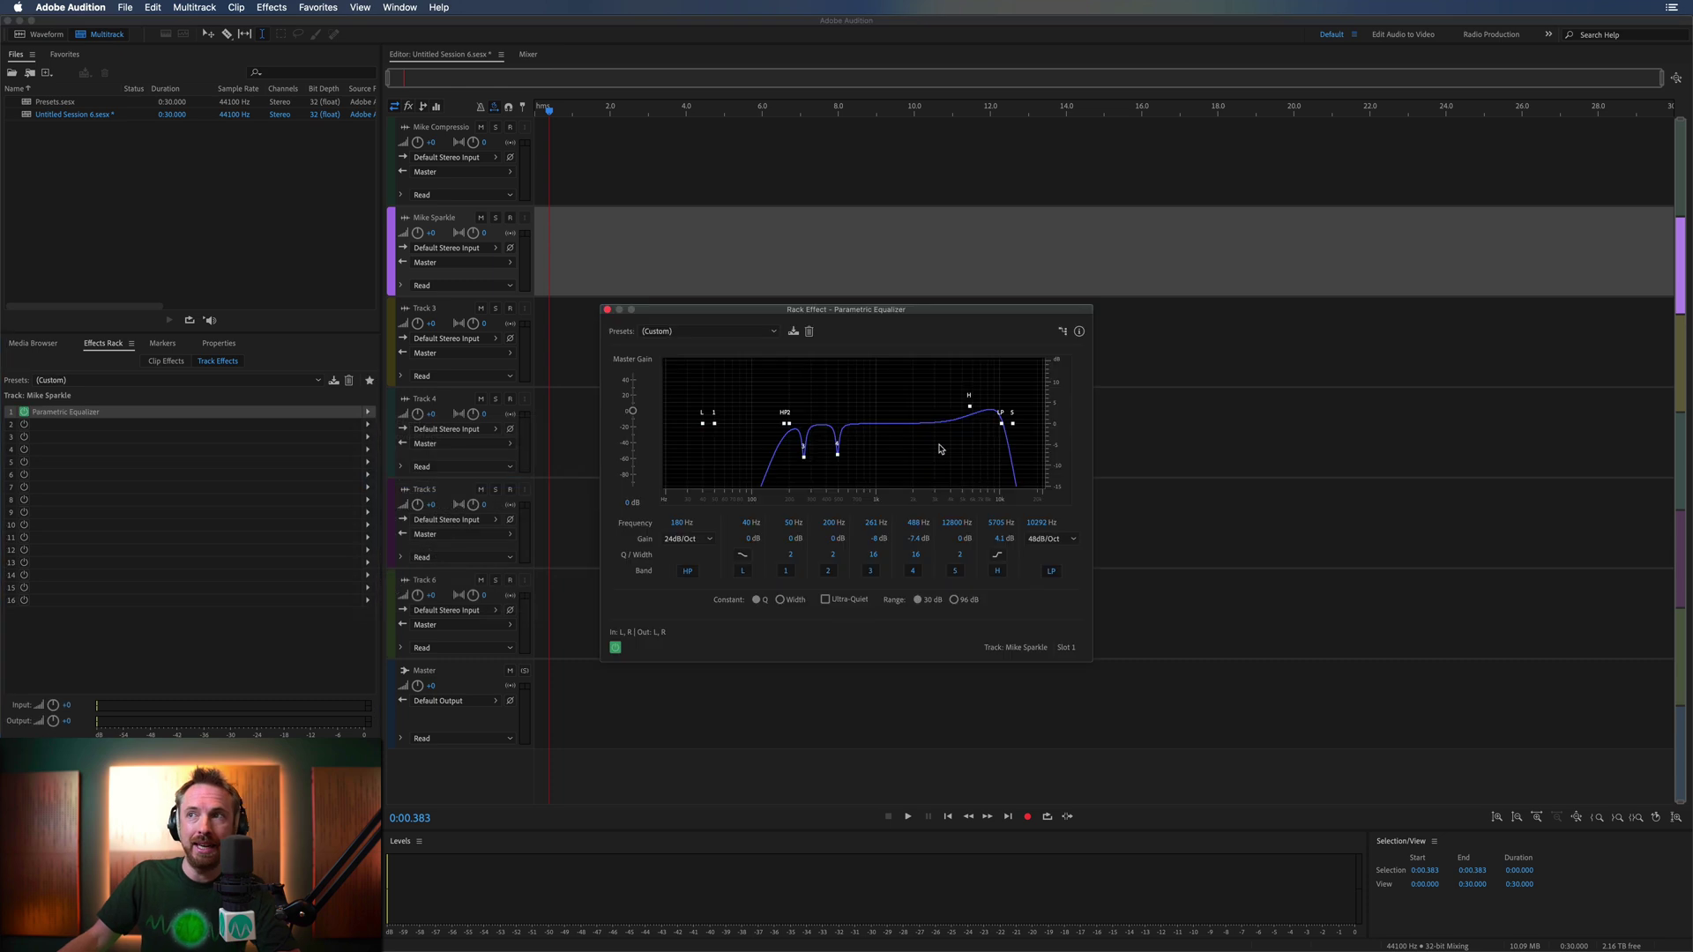
{"action": "left_click", "coordinate": [697, 333]}
{"action": "key", "text": "Return"}
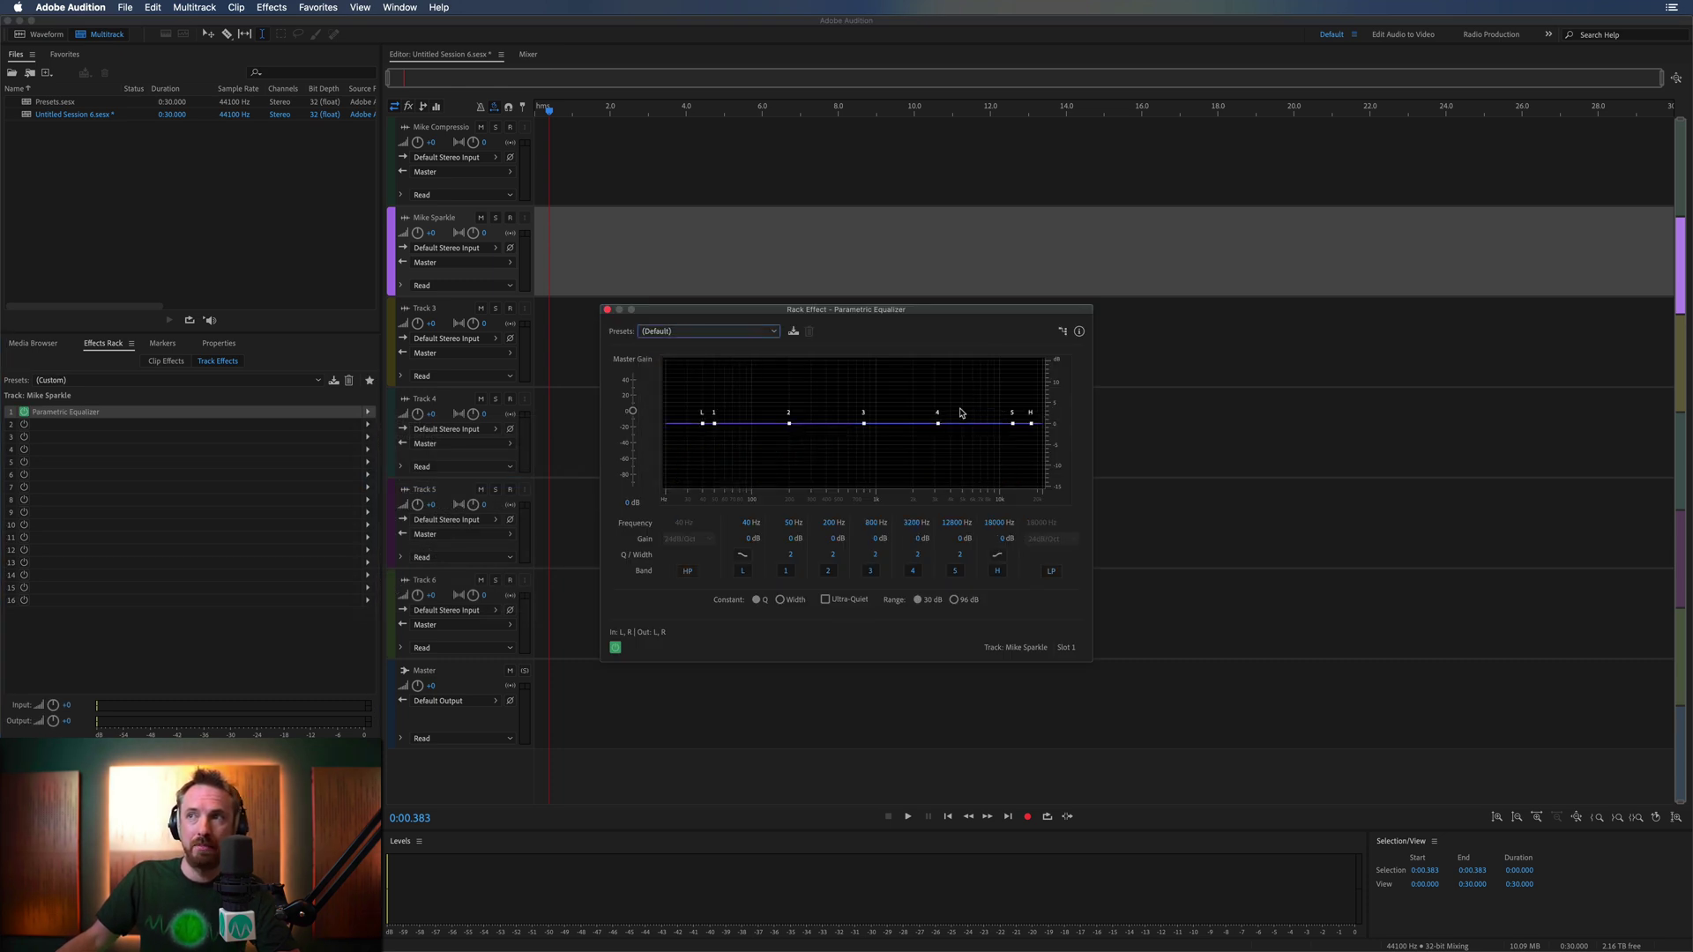
{"action": "left_click_drag", "start_coordinate": [948, 422], "coordinate": [975, 379]}
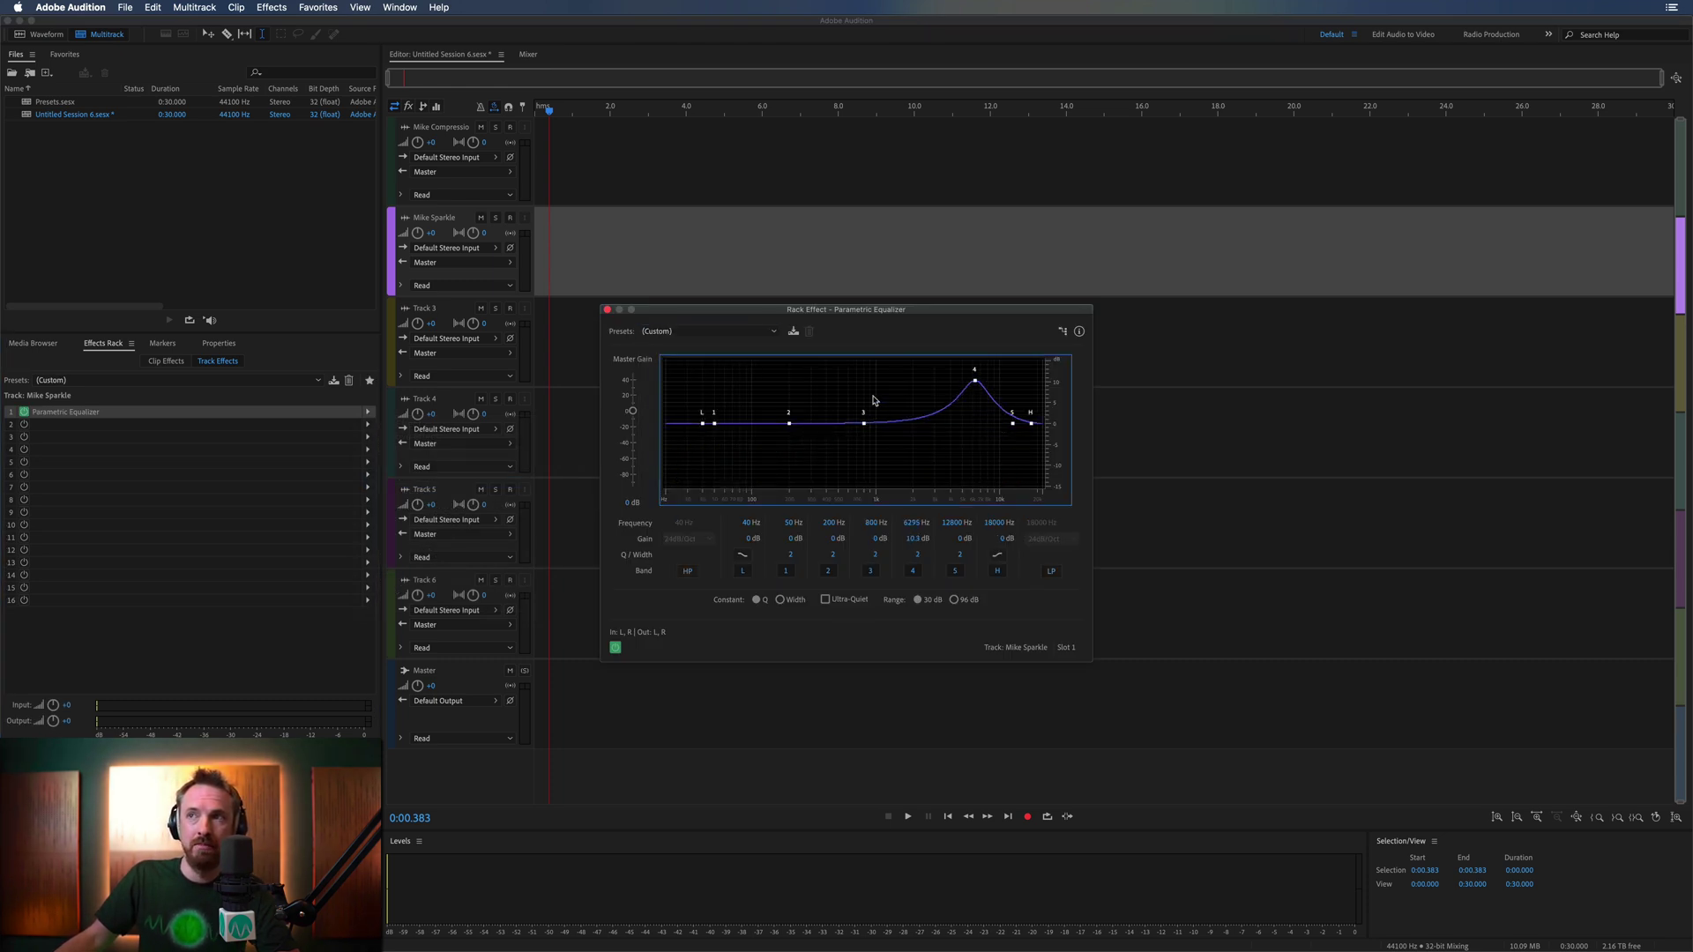
{"action": "left_click_drag", "start_coordinate": [866, 421], "coordinate": [876, 399]}
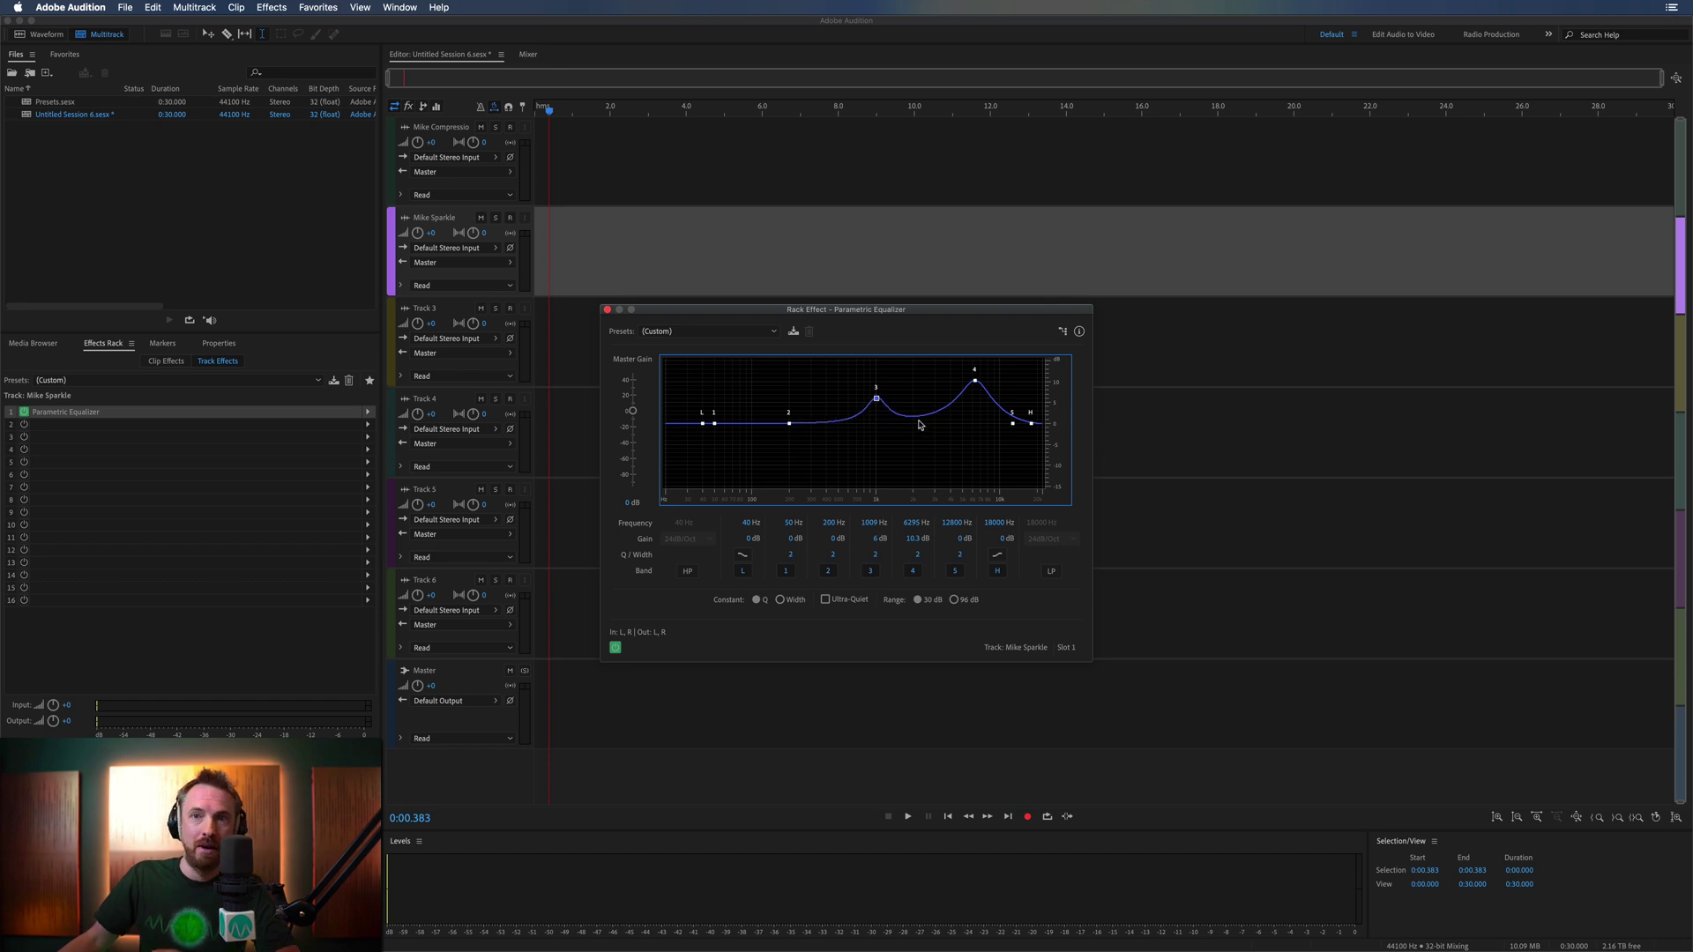
{"action": "left_click", "coordinate": [606, 311]}
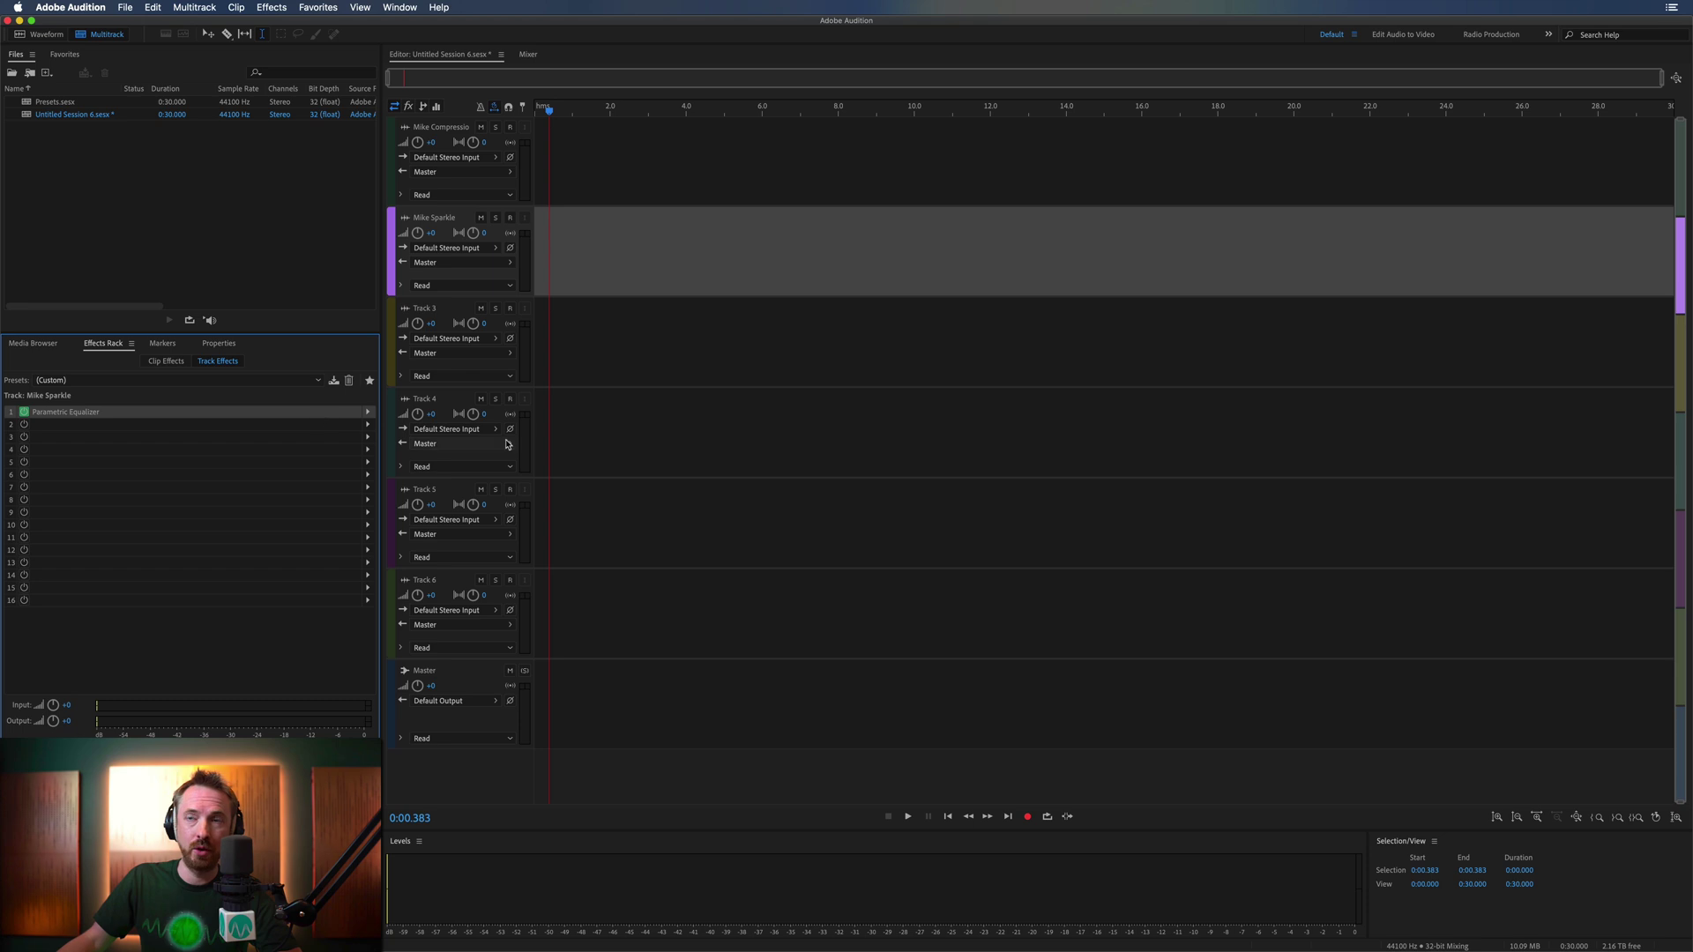
Step: Delete the empty Tracks 3 to 6 via Track > Delete Selected Track
{"action": "right_click", "coordinate": [558, 334]}
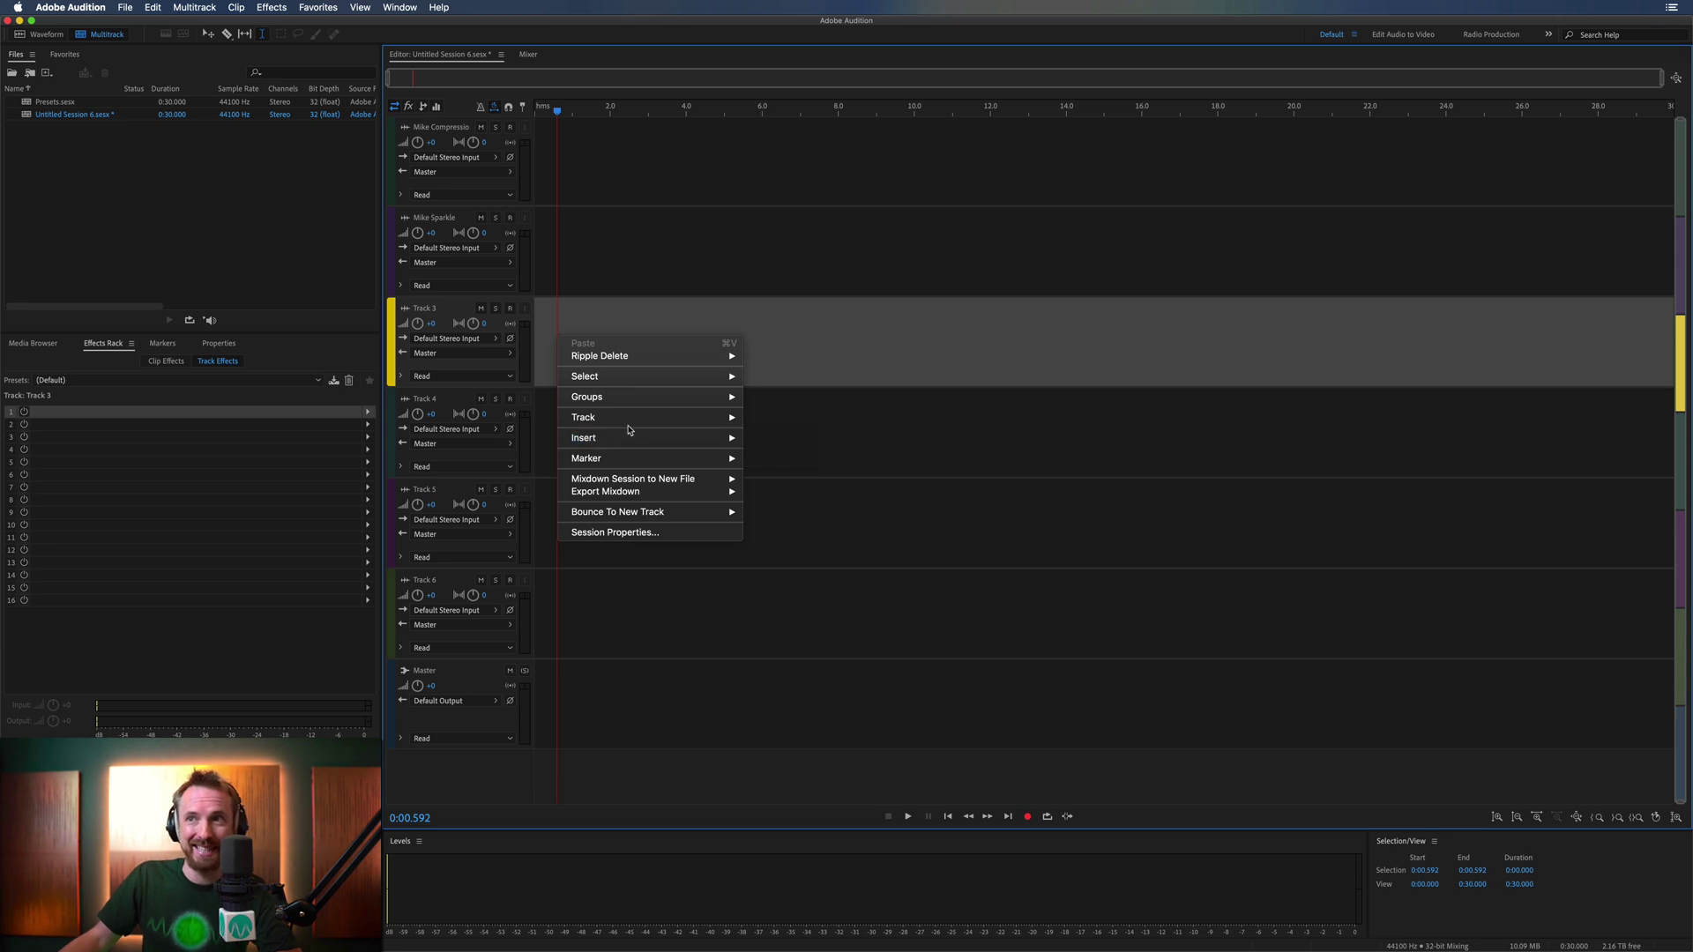
{"action": "mouse_move", "coordinate": [644, 420]}
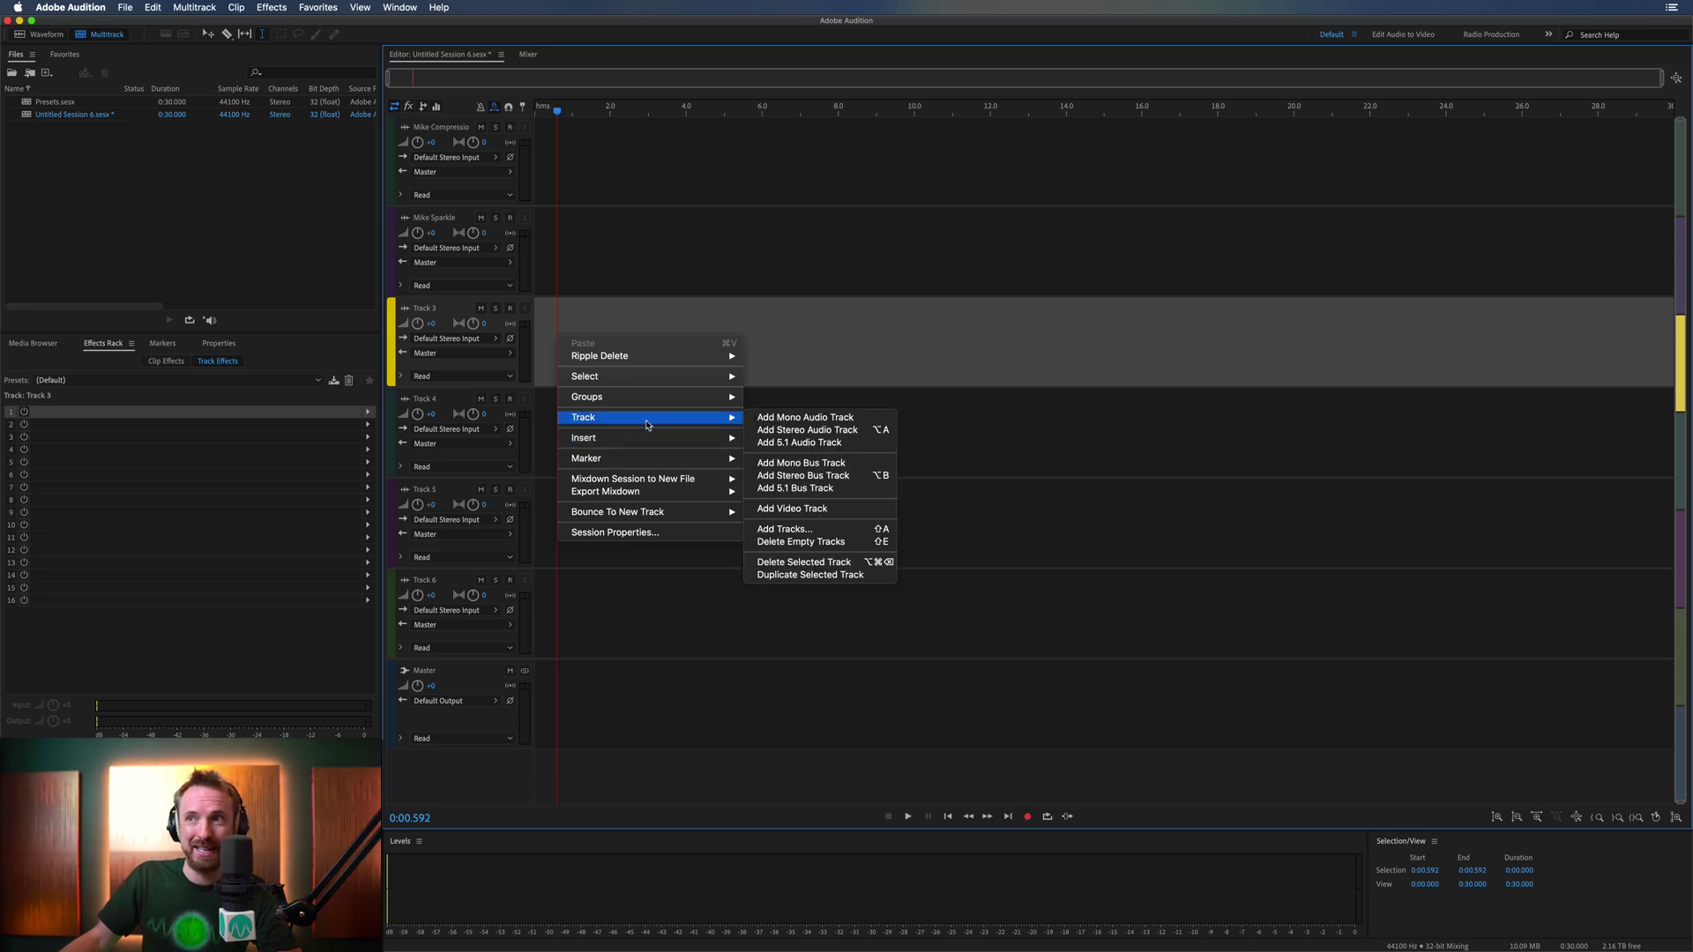
{"action": "left_click", "coordinate": [819, 562]}
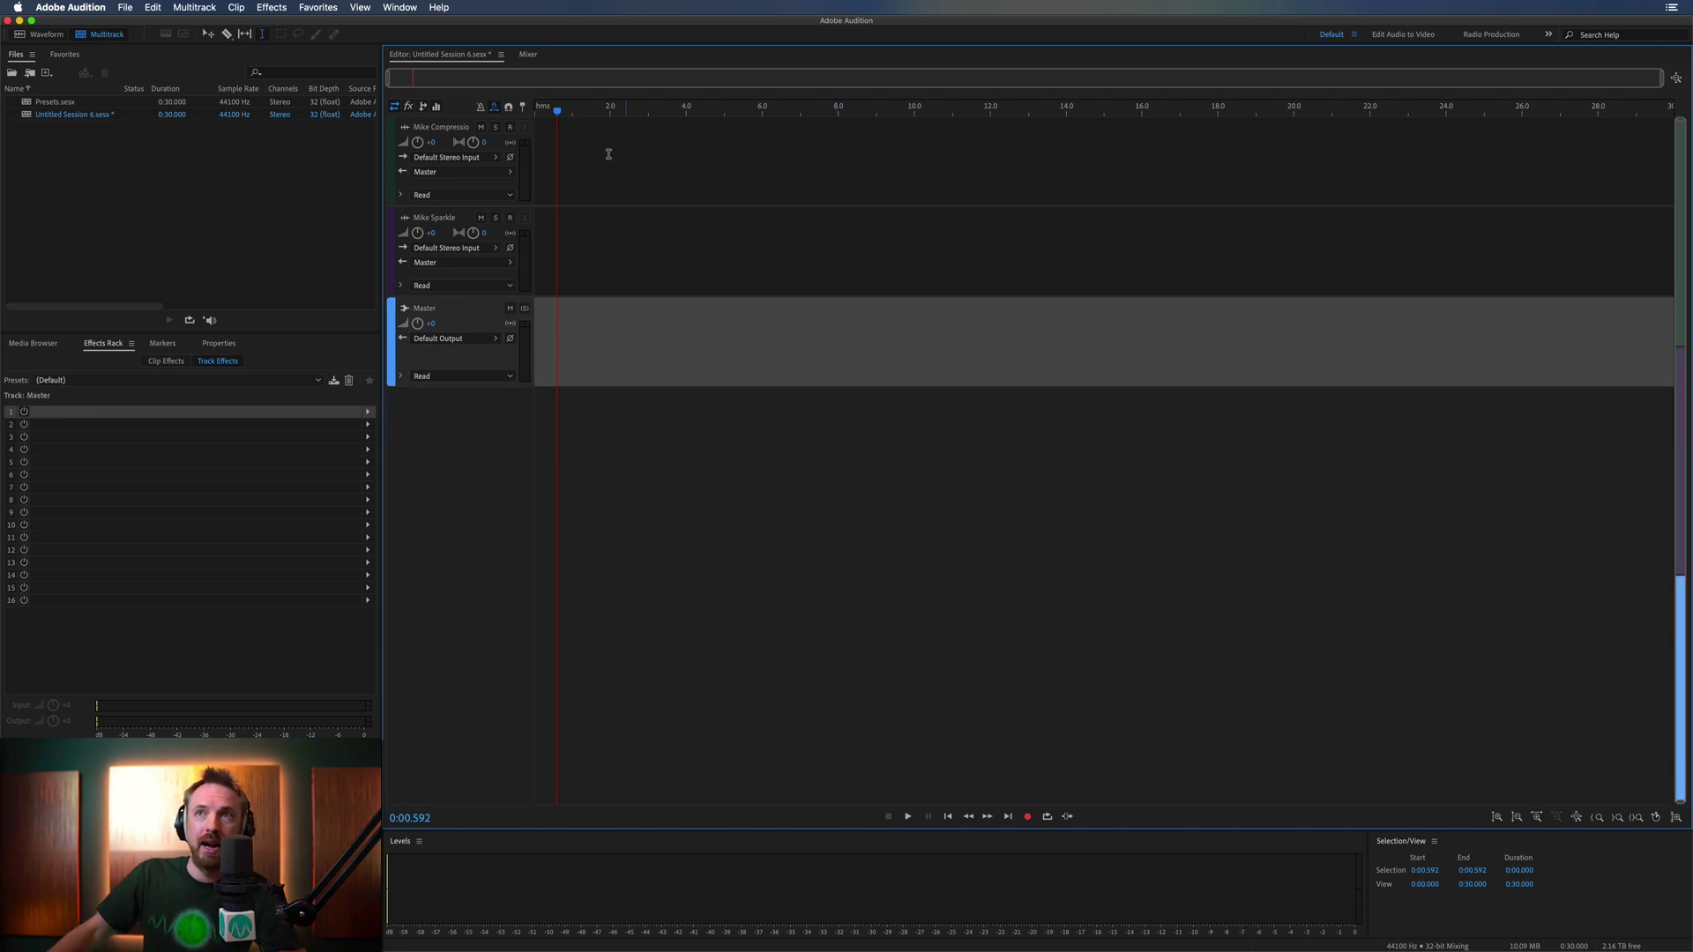
Step: Save the session as Mike Presets.sesx in the Presets folder
{"action": "left_click", "coordinate": [565, 126]}
{"action": "left_click", "coordinate": [539, 115]}
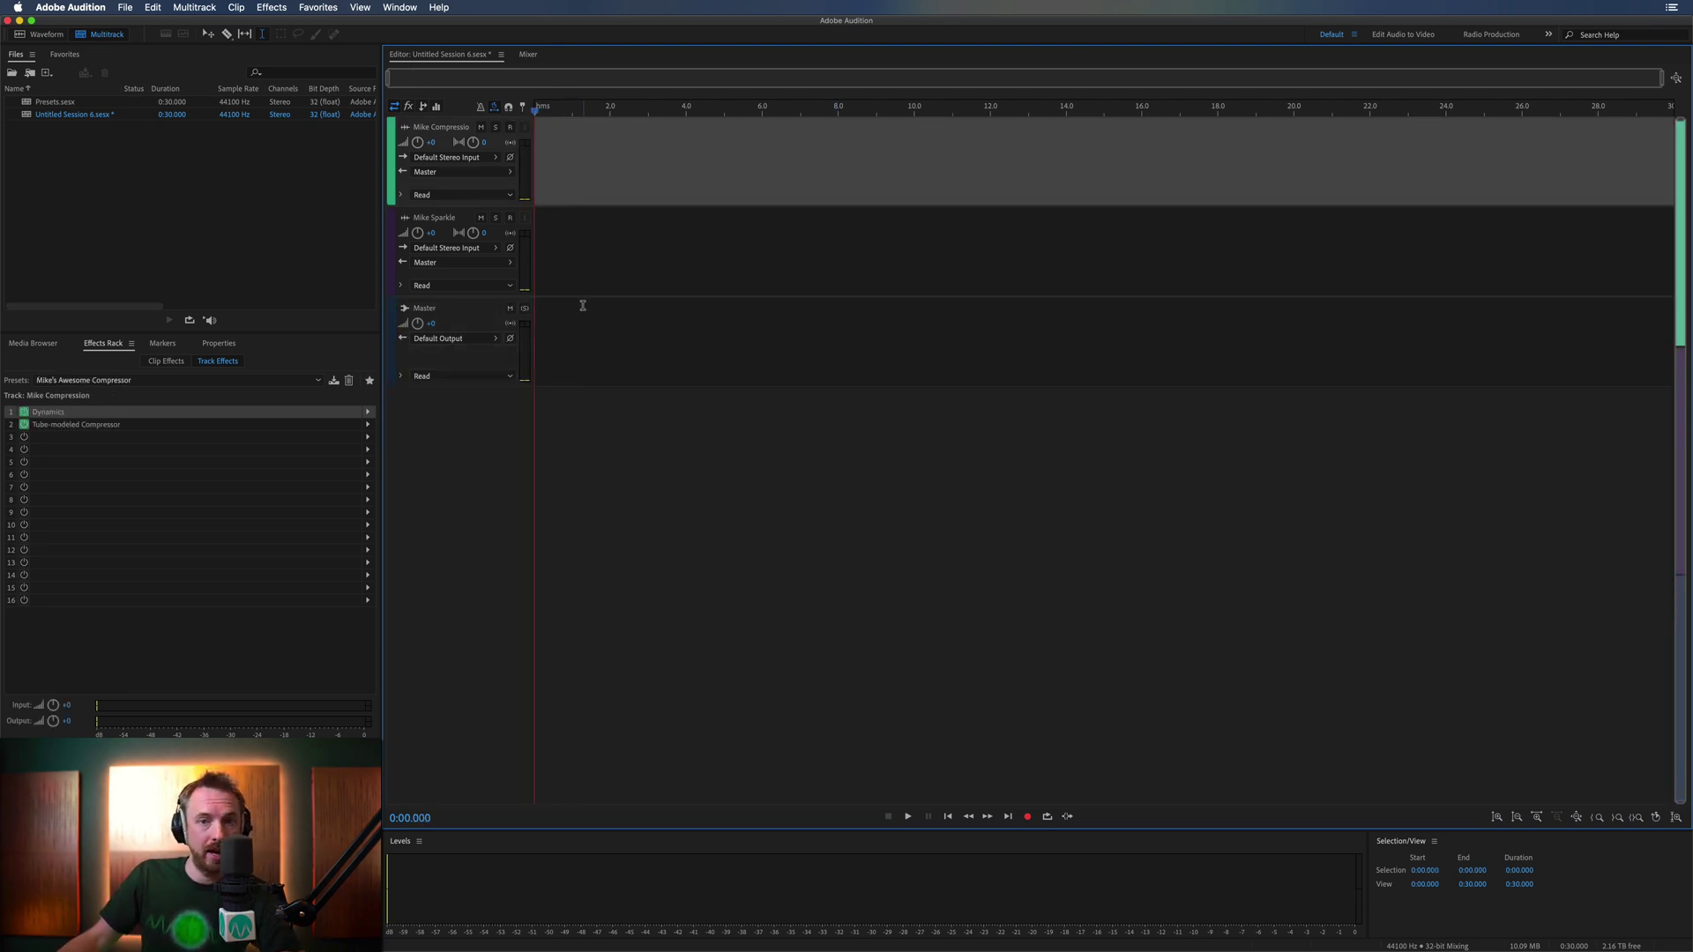
{"action": "left_click", "coordinate": [124, 8]}
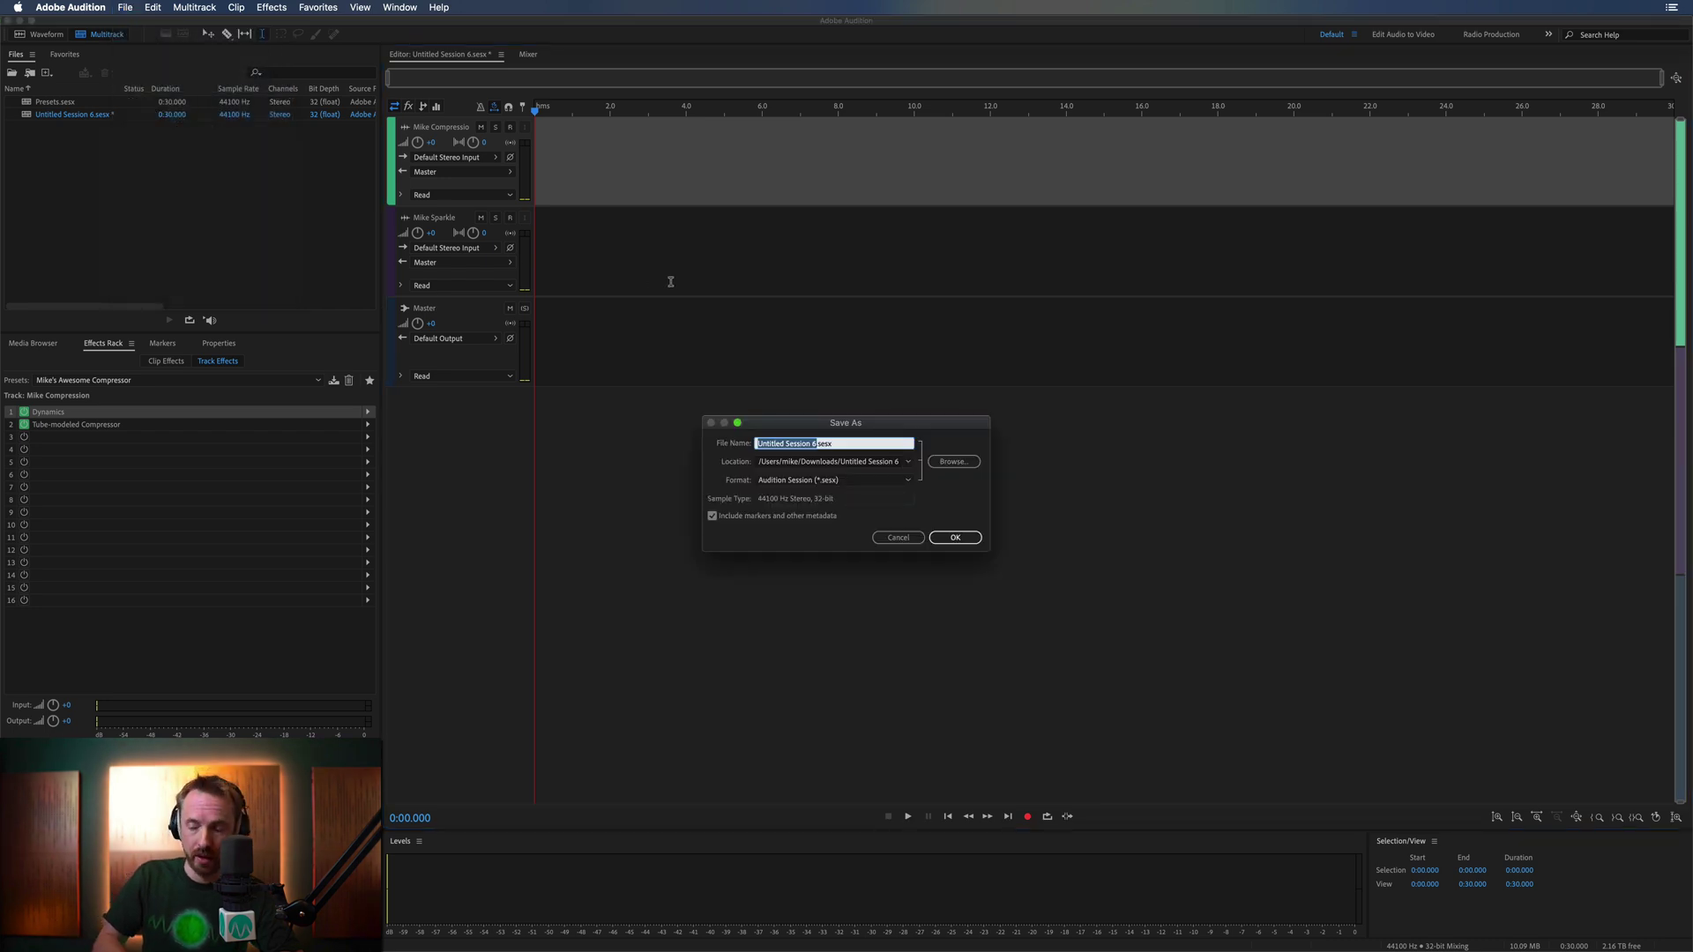
{"action": "type", "text": "Mike Pres"}
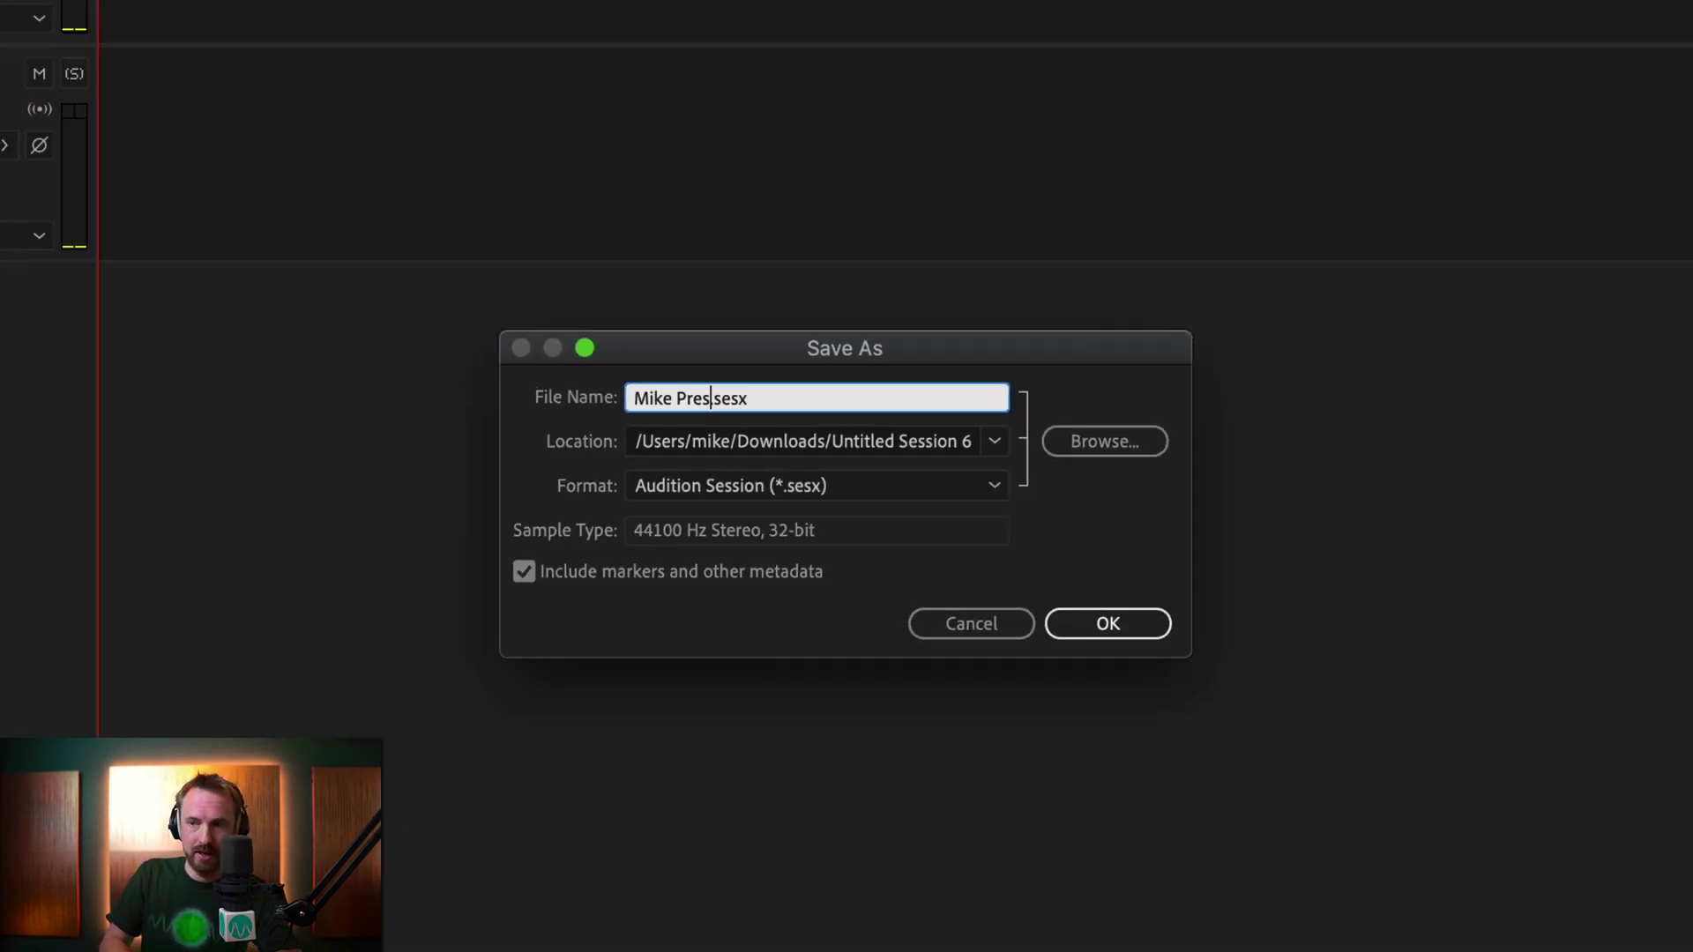
{"action": "type", "text": "et"}
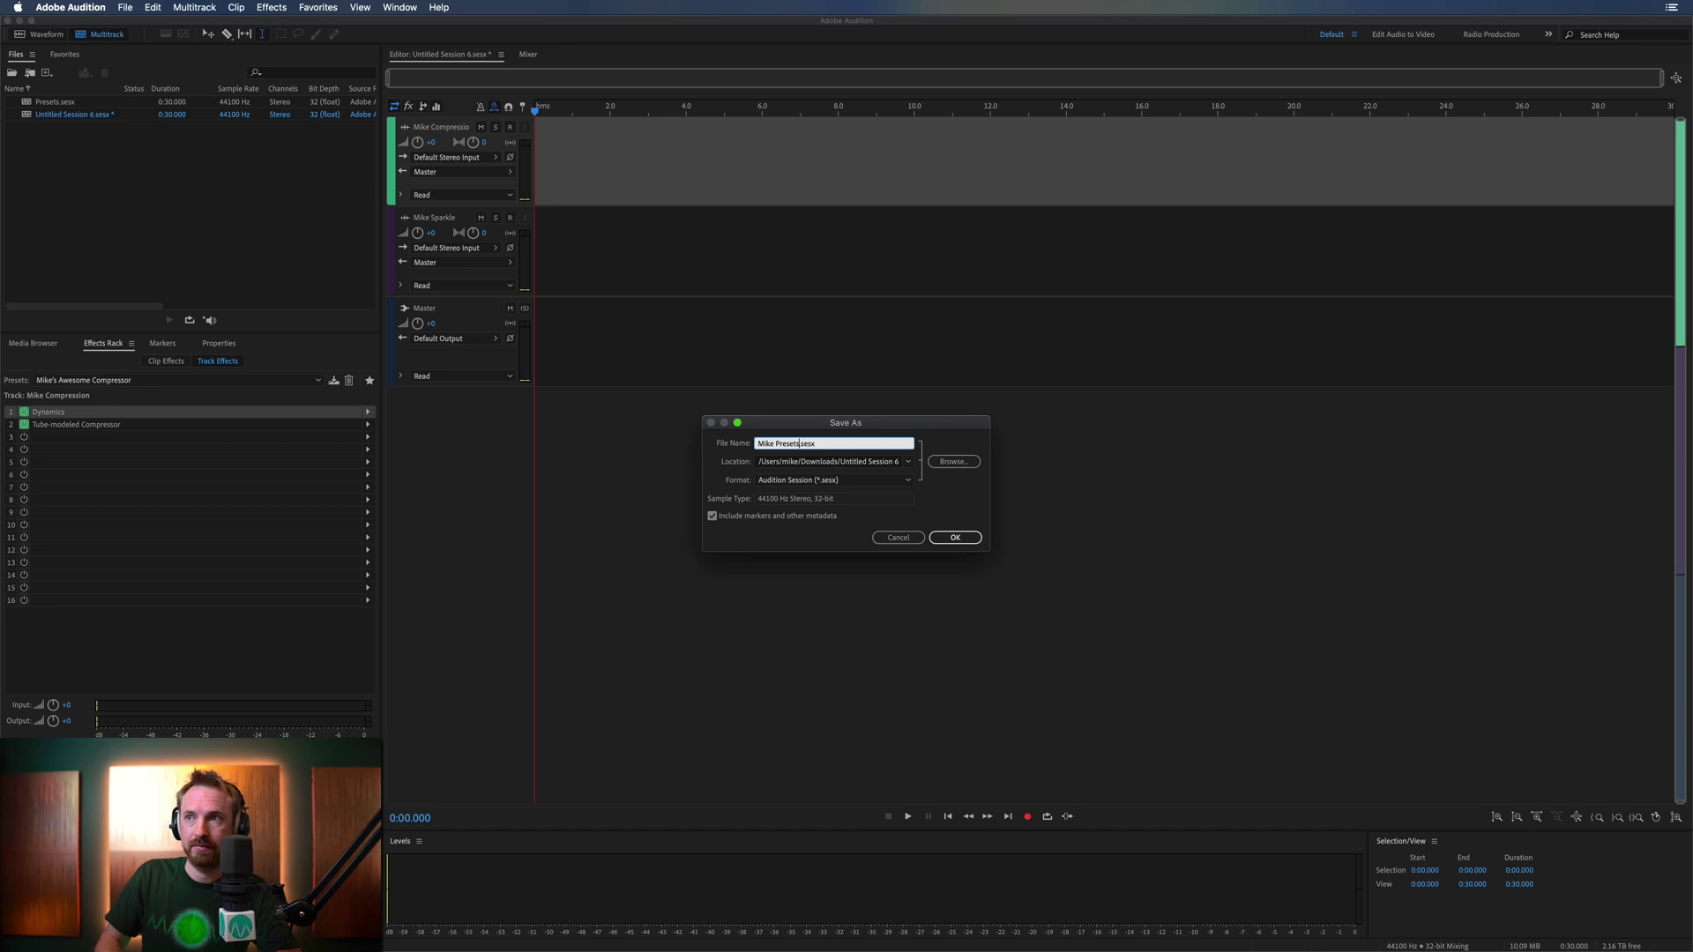
{"action": "type", "text": "s"}
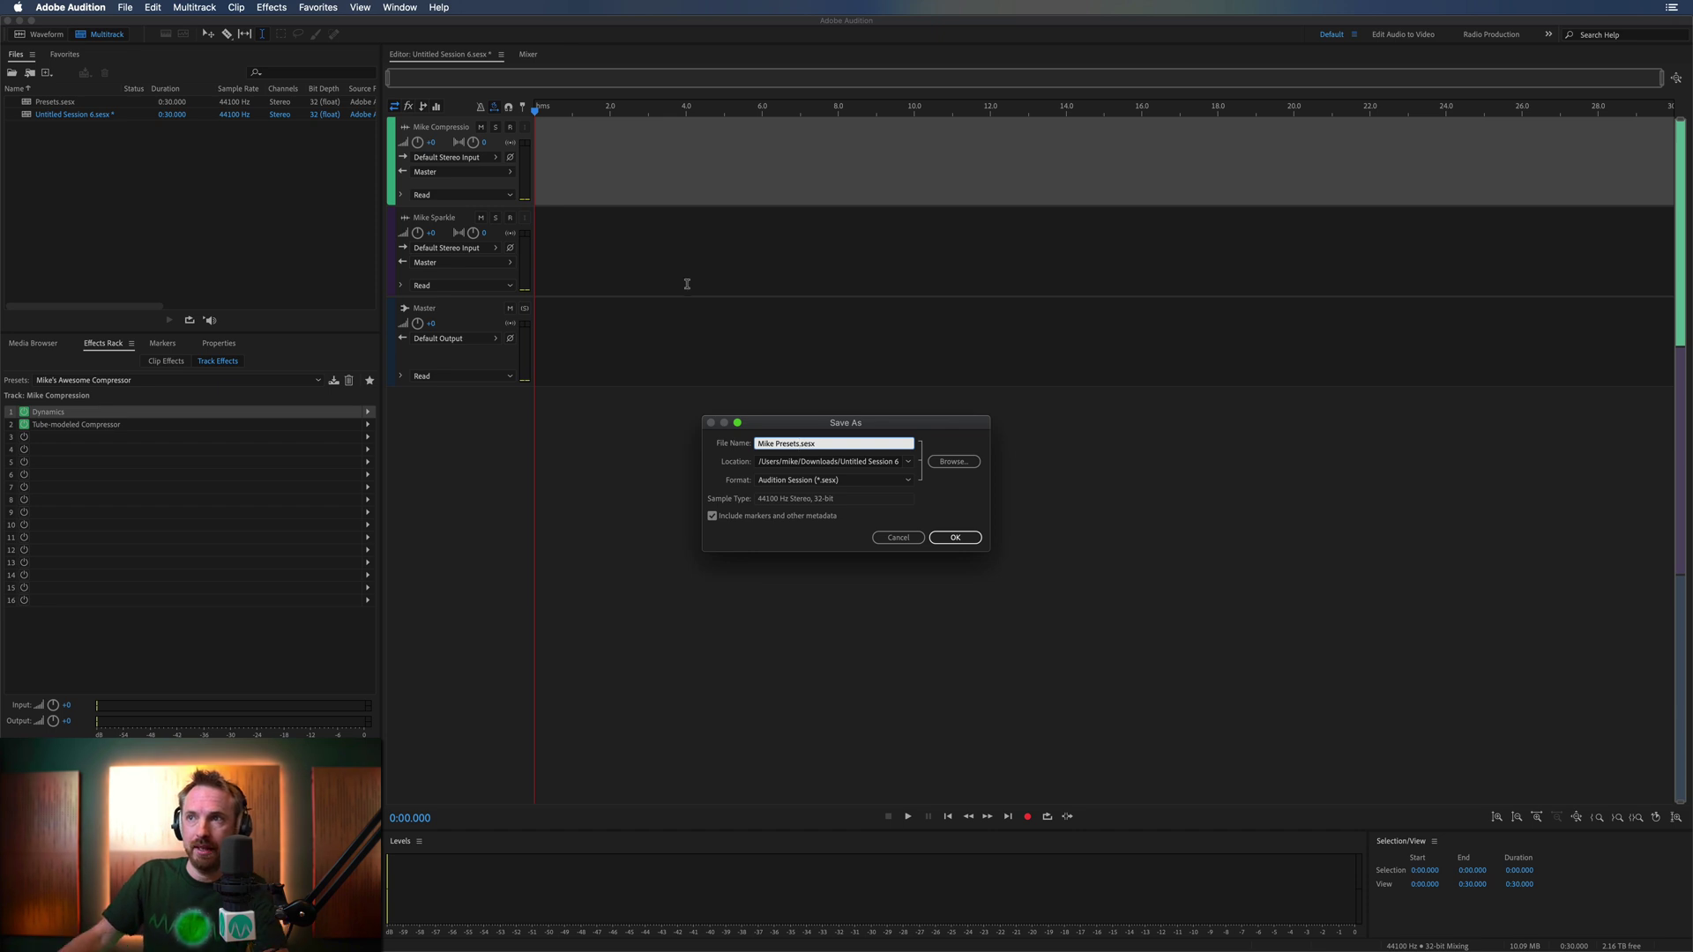
{"action": "left_click", "coordinate": [844, 461]}
{"action": "key", "text": "BackSpace"}
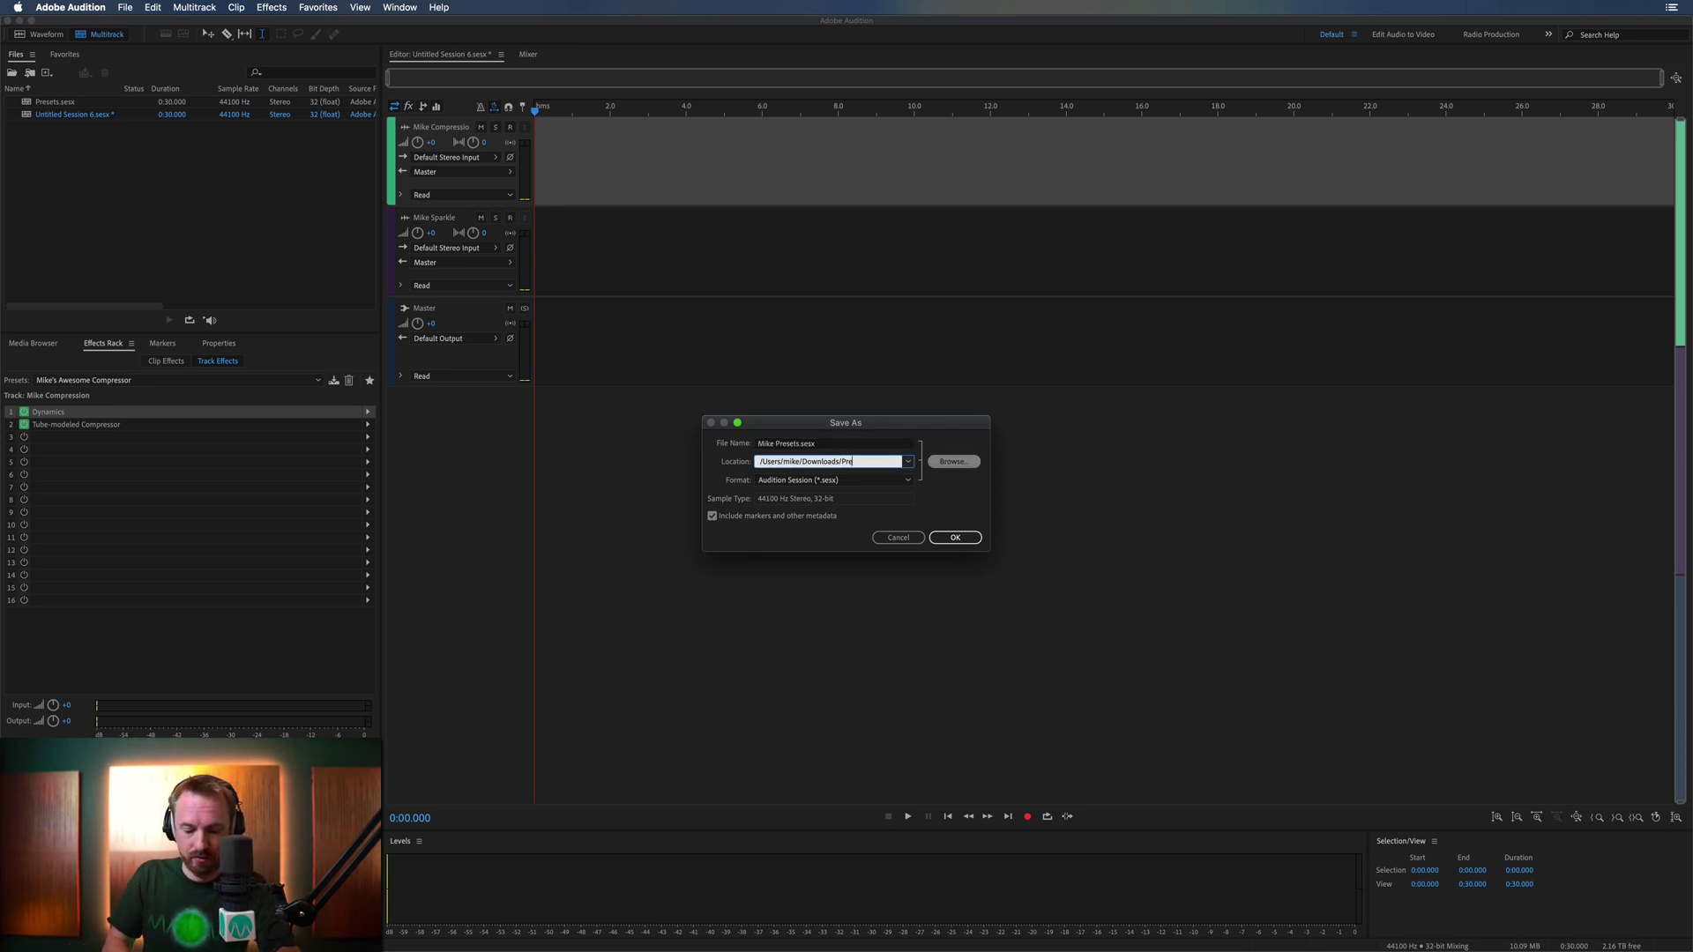
{"action": "type", "text": "Presets"}
{"action": "key", "text": "Return"}
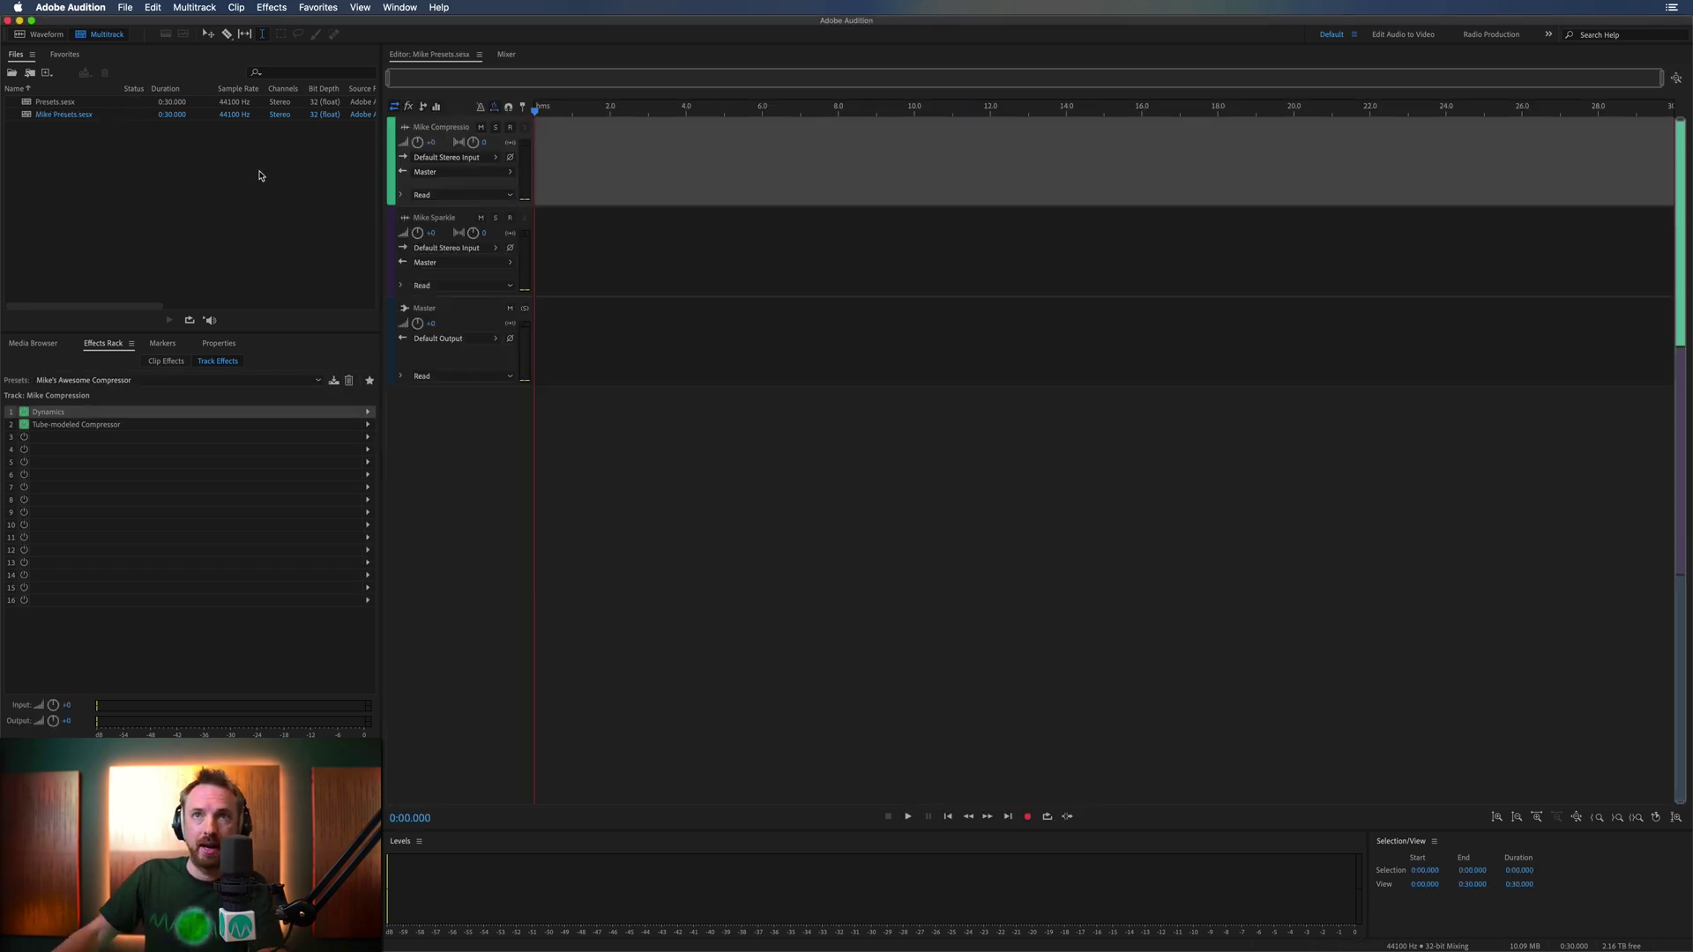
Step: Close all files, create the blank audio file Untitled 18, and view the rack presets
{"action": "left_click", "coordinate": [257, 169]}
{"action": "key", "text": "super+shift+w"}
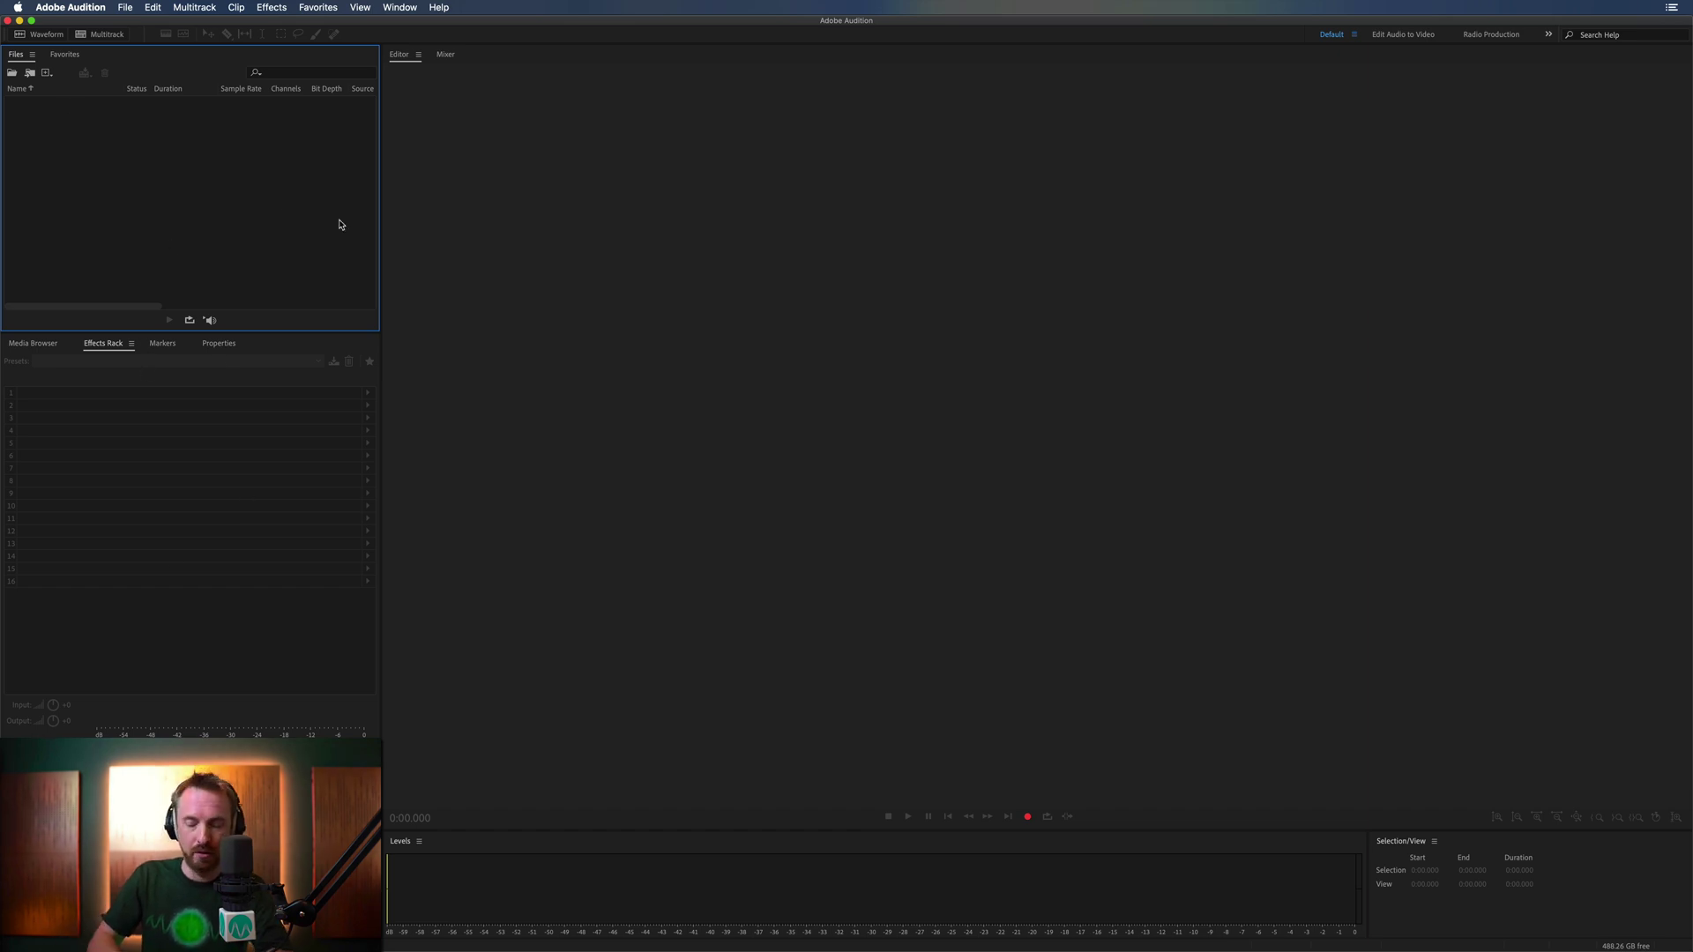
{"action": "key", "text": "super+shift+n"}
{"action": "key", "text": "Return"}
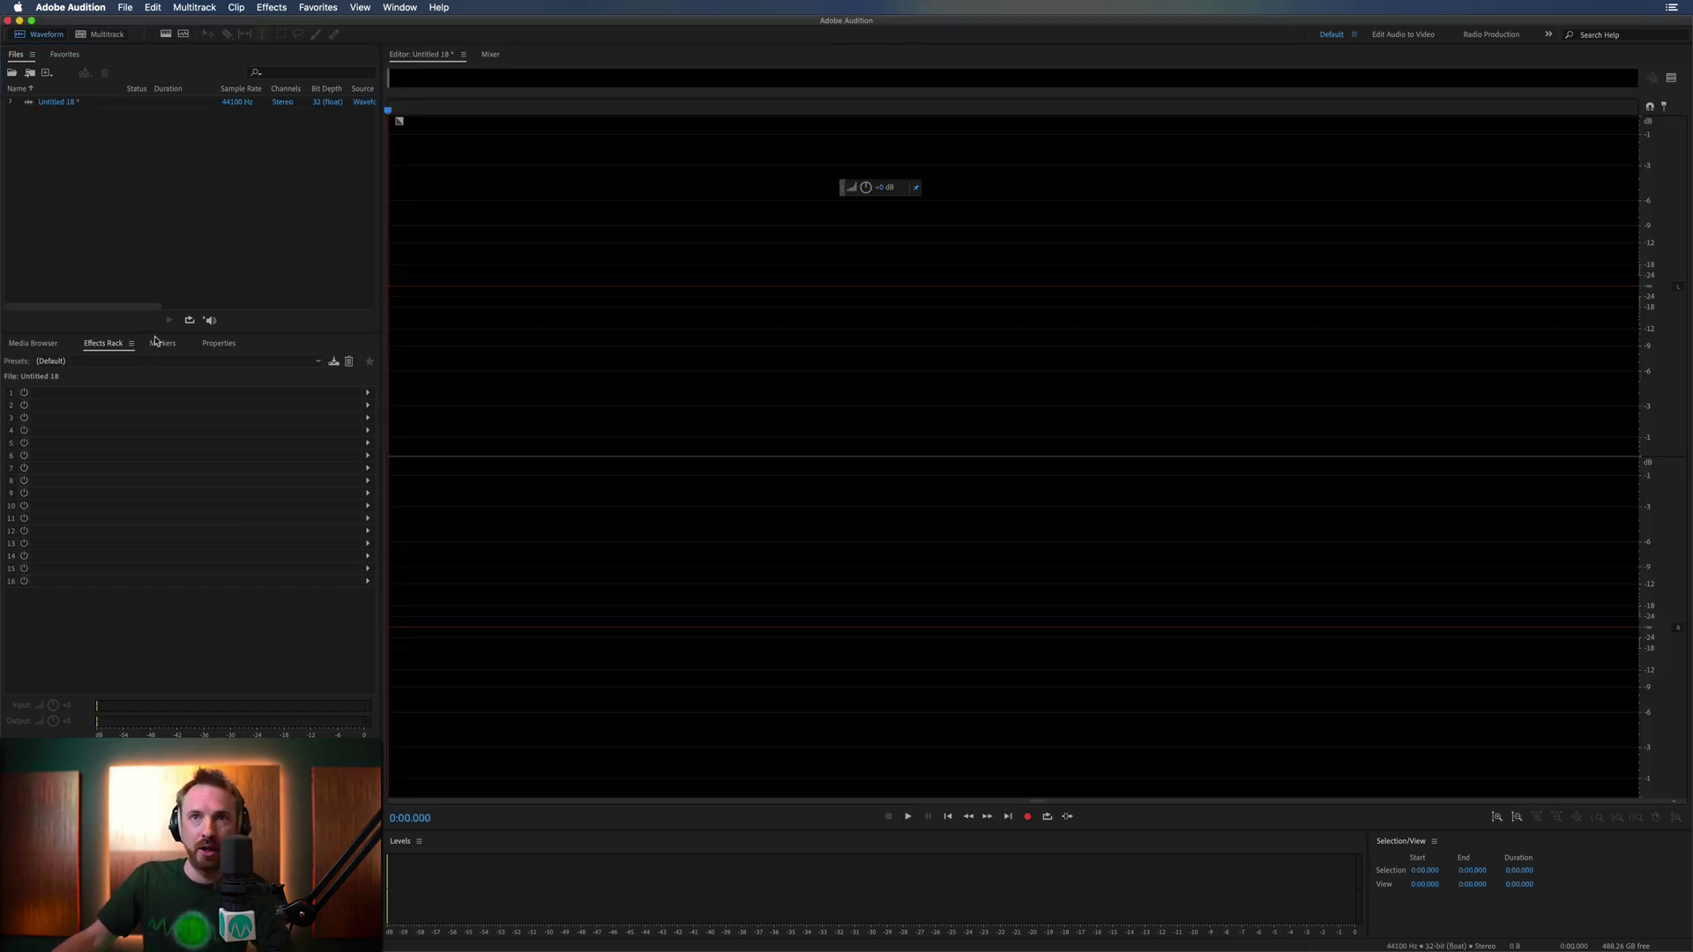
{"action": "left_click", "coordinate": [121, 363]}
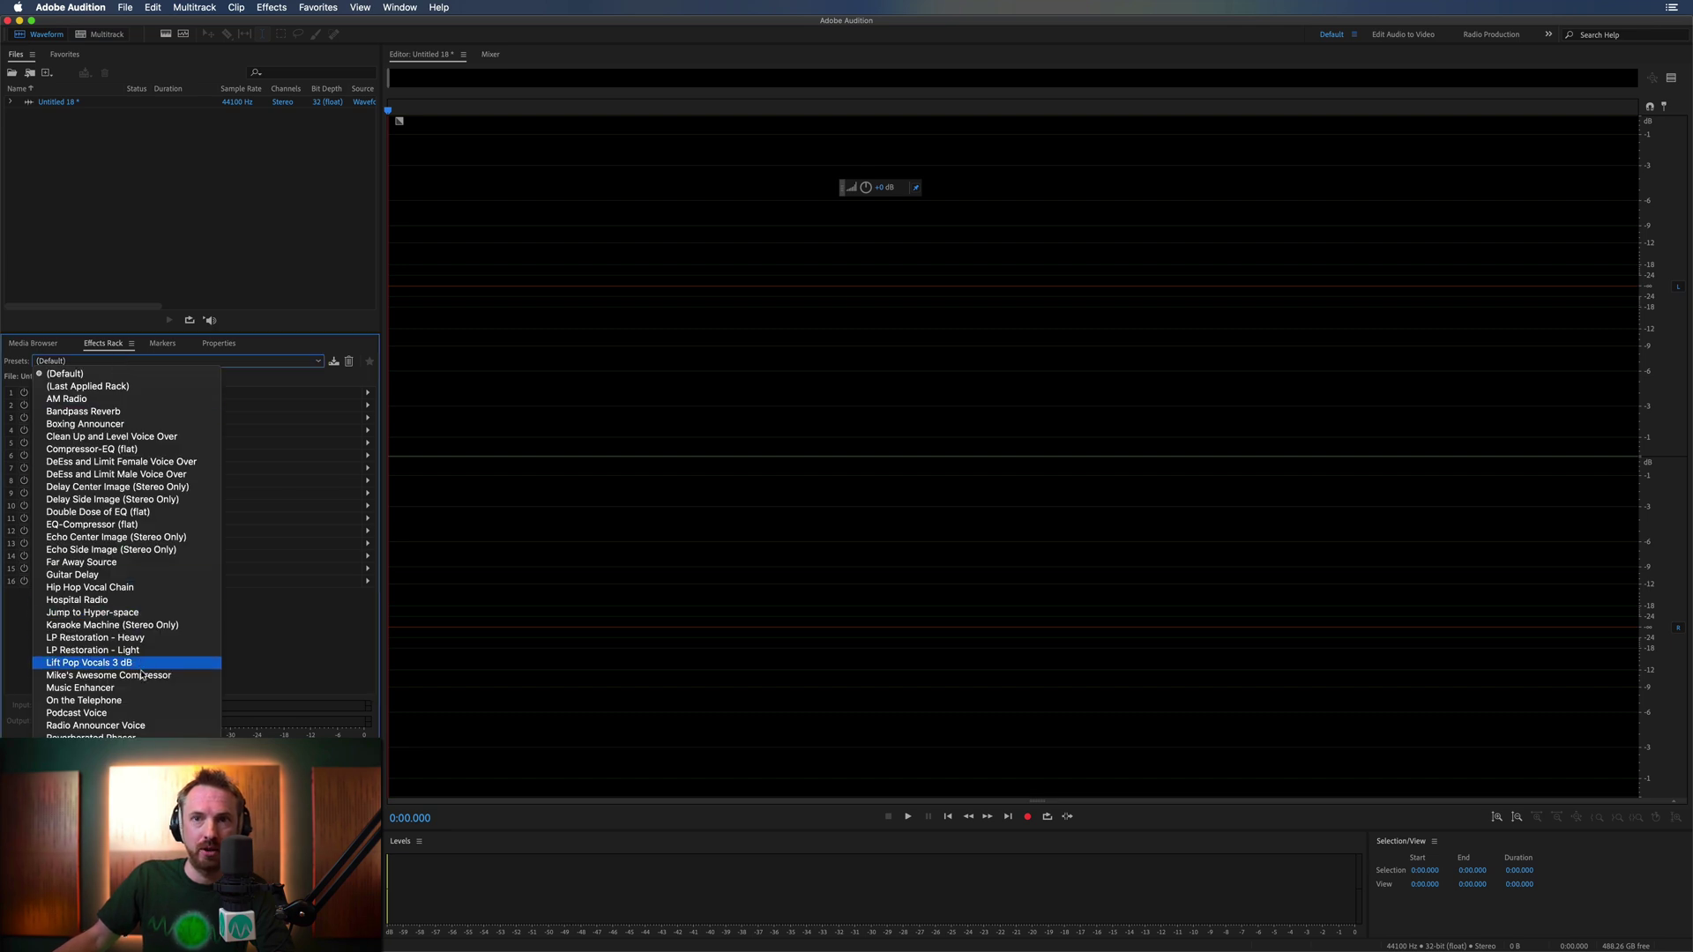
Step: Import Mike Presets.sesx from the Finder Presets folder and open it in the multitrack editor
{"action": "left_click", "coordinate": [246, 438]}
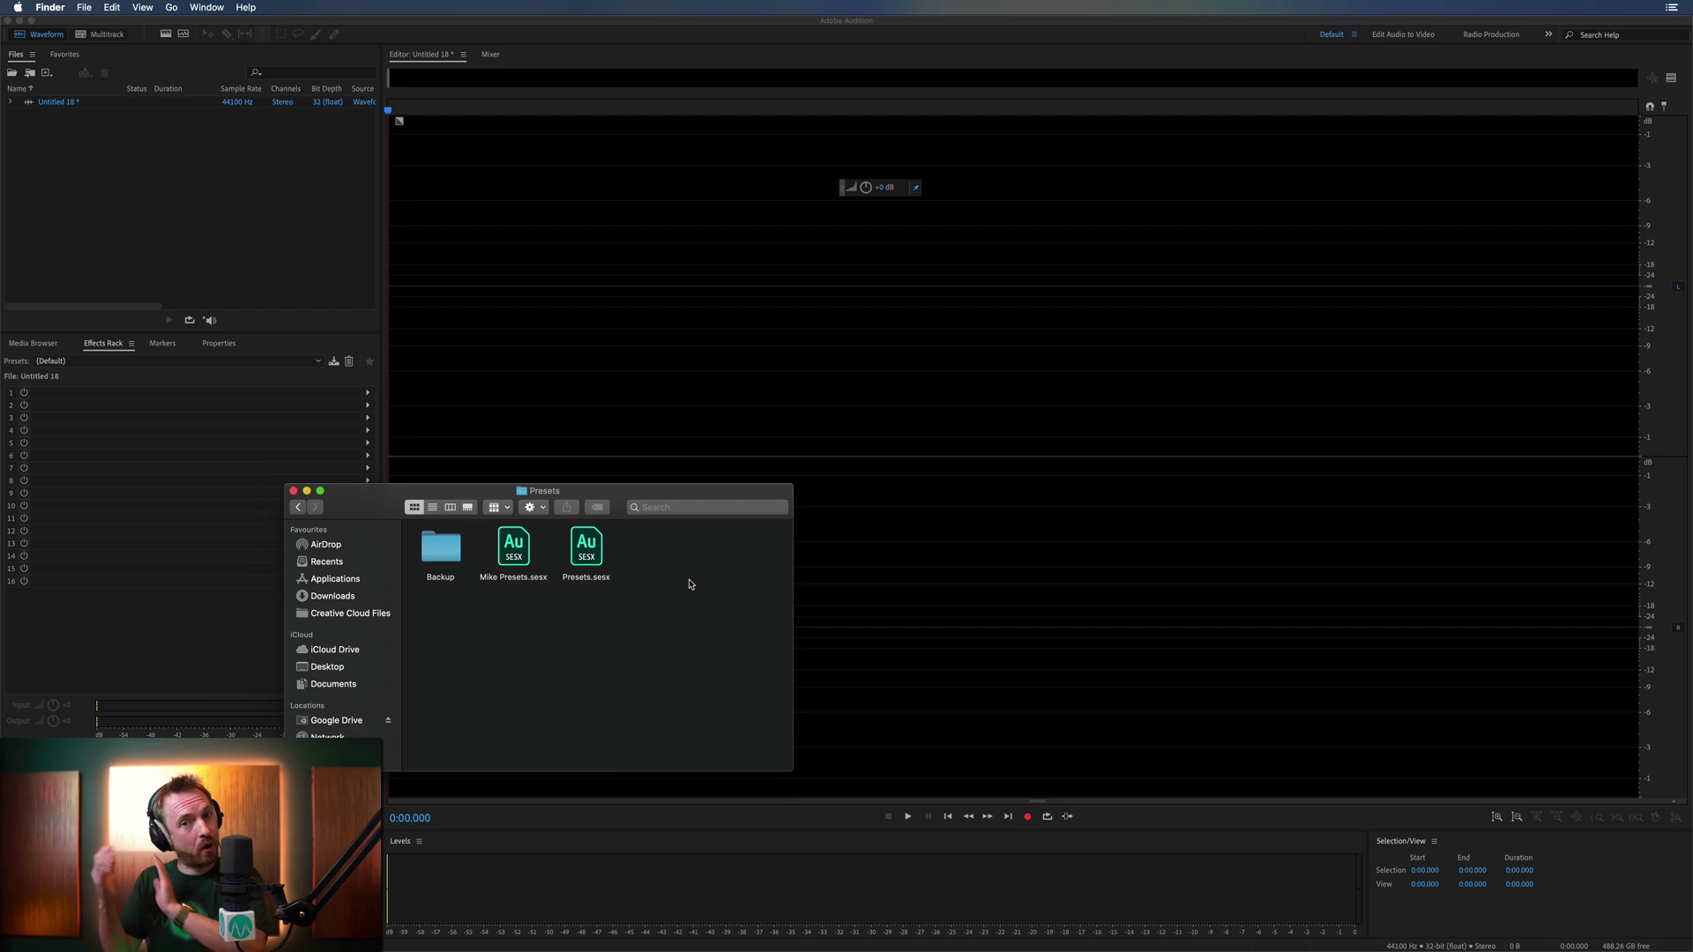
{"action": "left_click", "coordinate": [530, 539]}
{"action": "left_click_drag", "start_coordinate": [529, 539], "coordinate": [313, 172]}
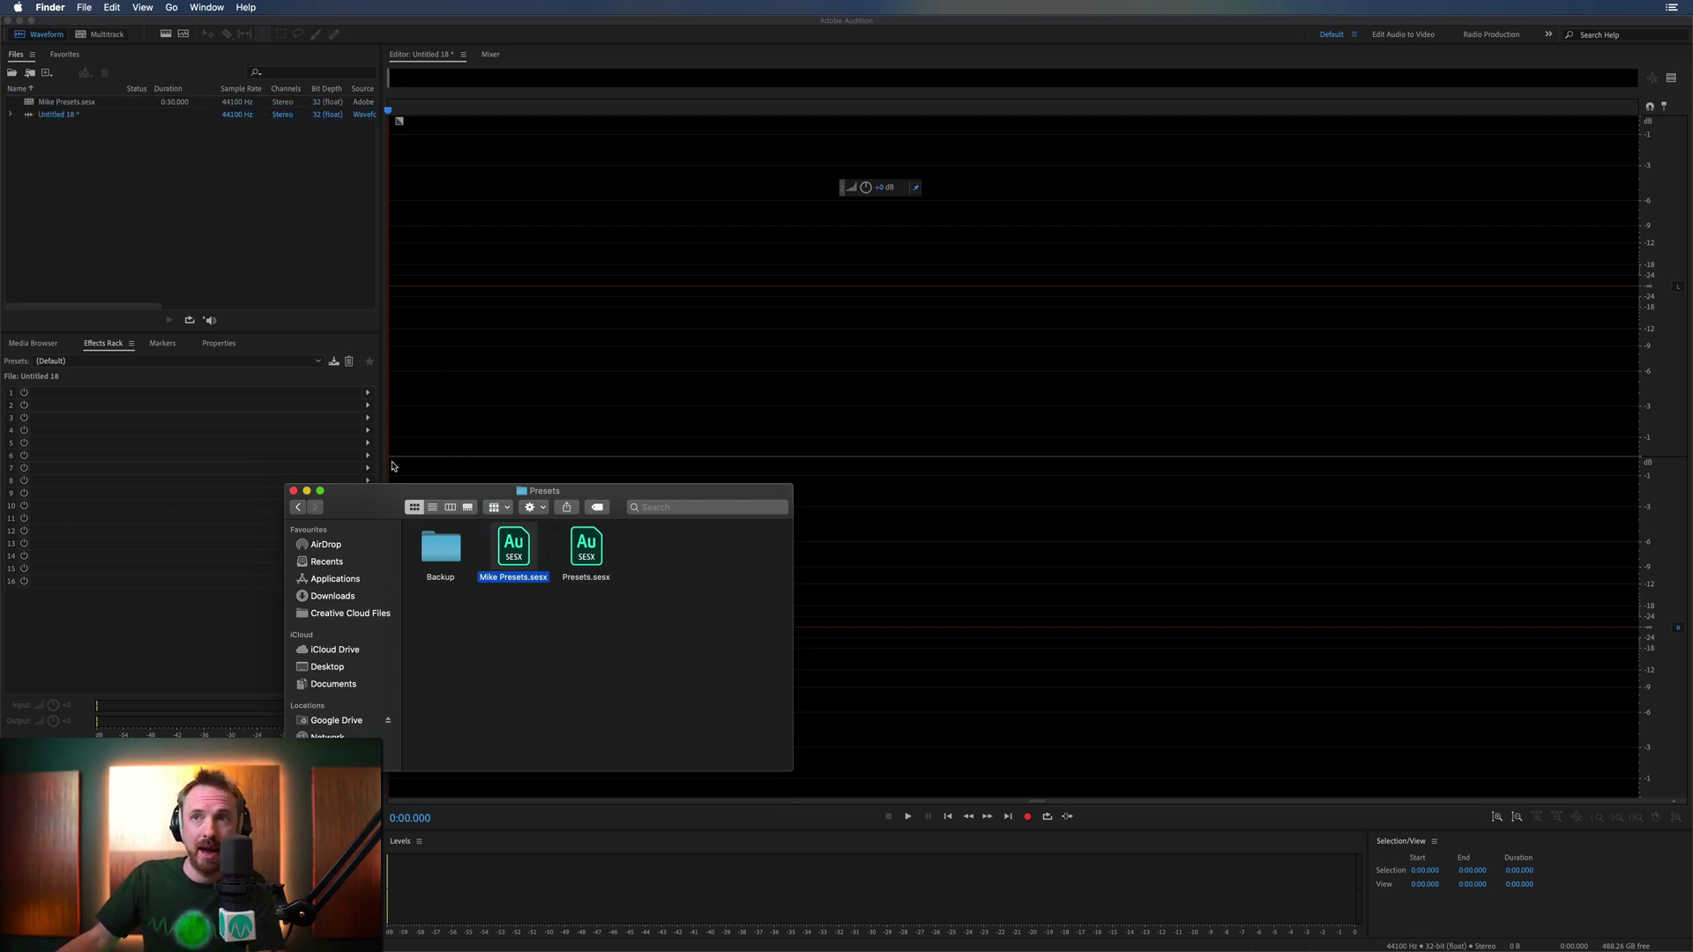
{"action": "key", "text": "super+w"}
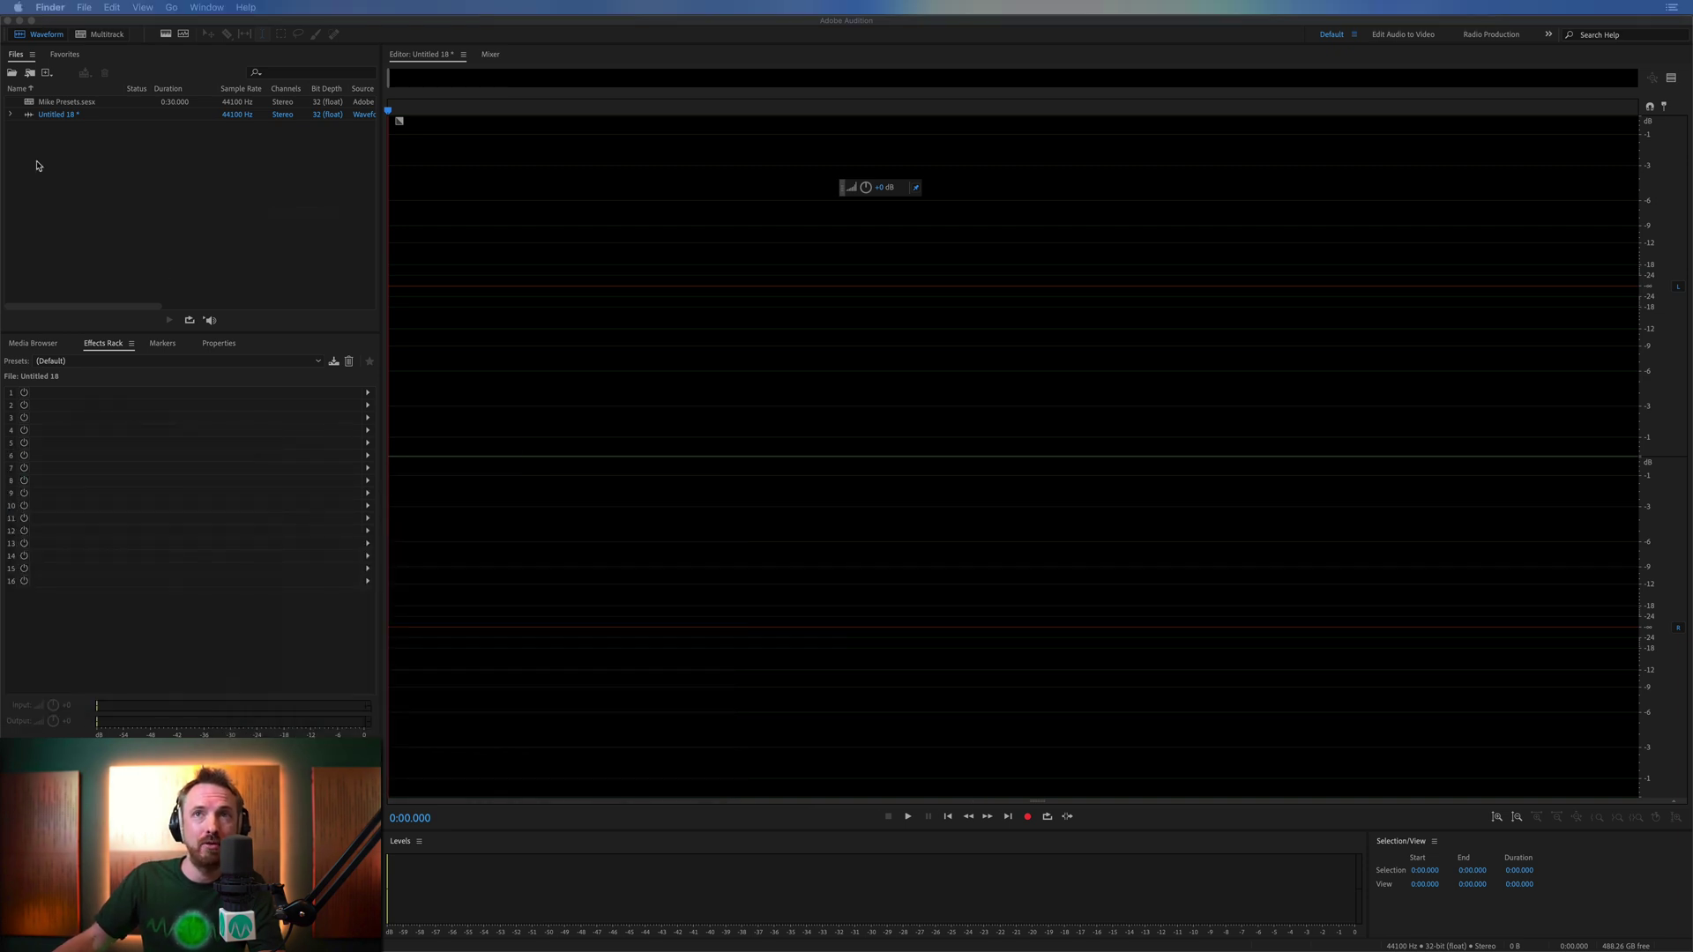
{"action": "double_click", "coordinate": [67, 103]}
Step: Check the Mike Sparkle track's saved Parametric Equalizer, then reselect the Mike Sparkle track
{"action": "left_click", "coordinate": [582, 156]}
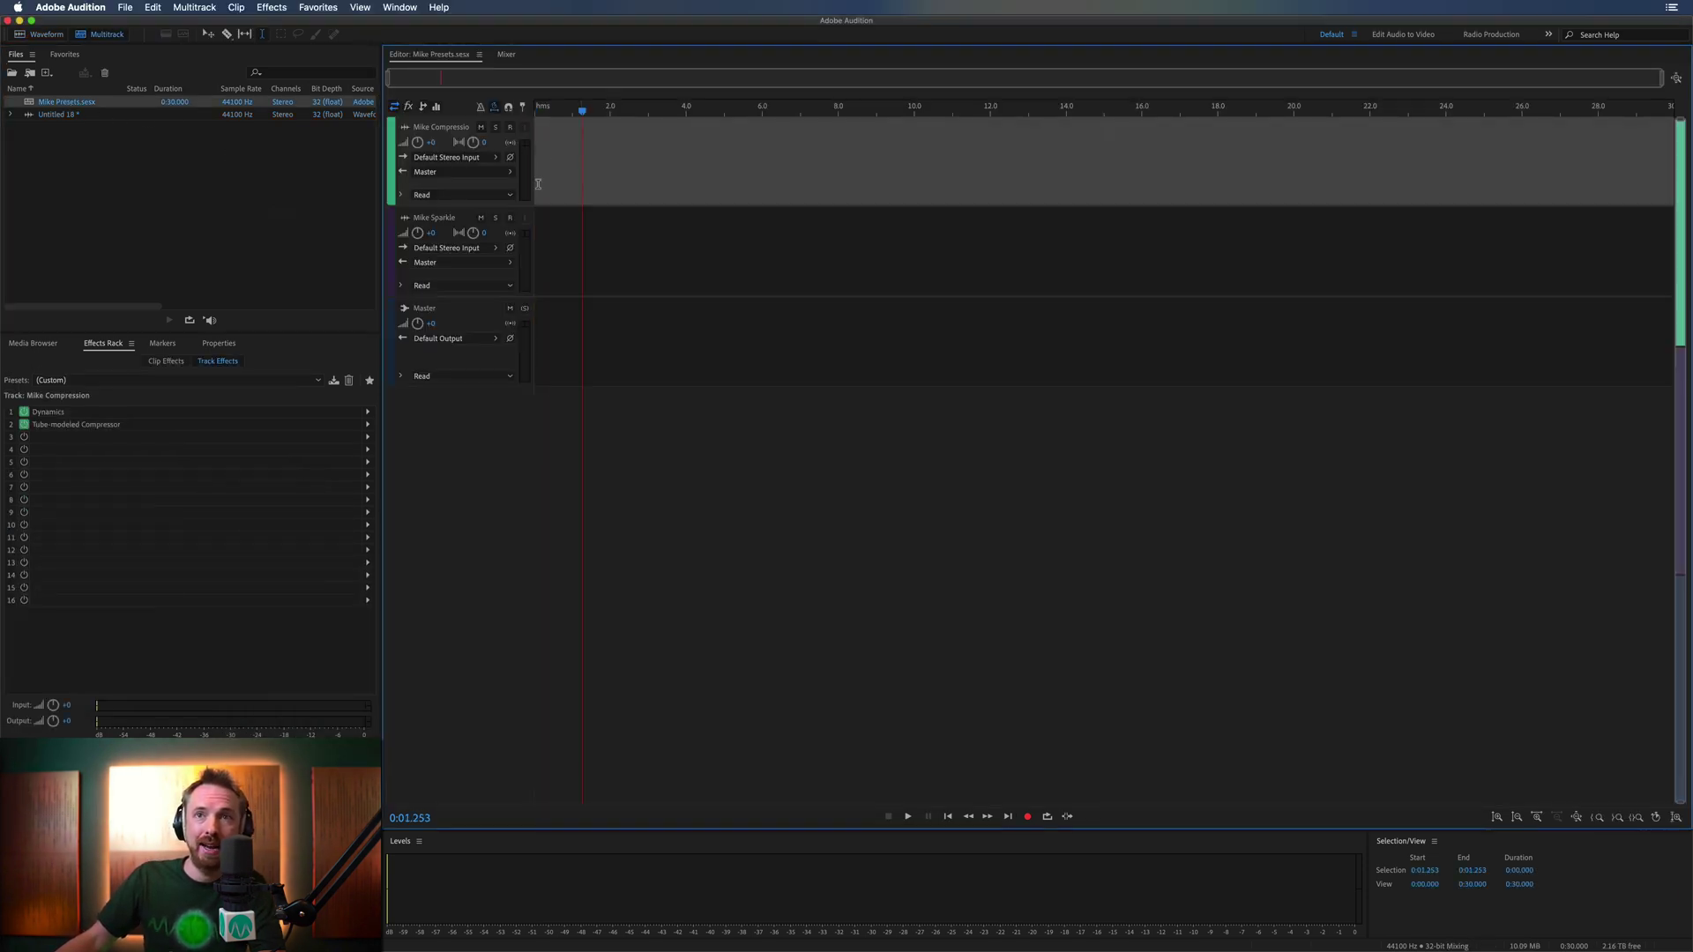
{"action": "left_click", "coordinate": [558, 255]}
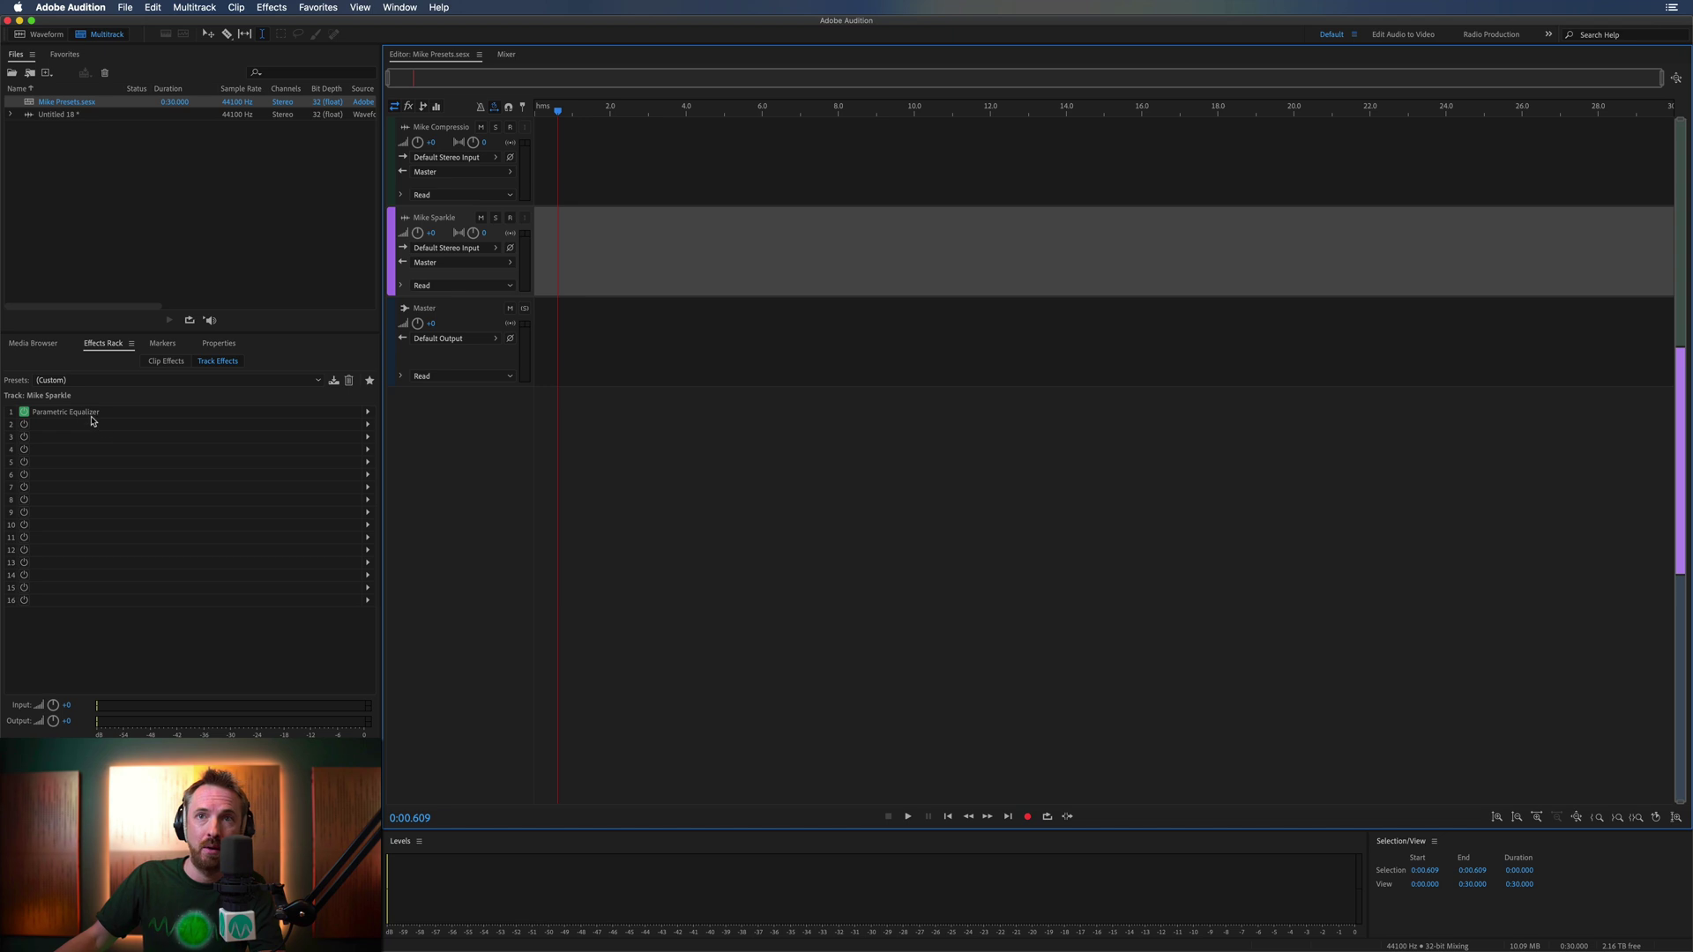
{"action": "double_click", "coordinate": [91, 412]}
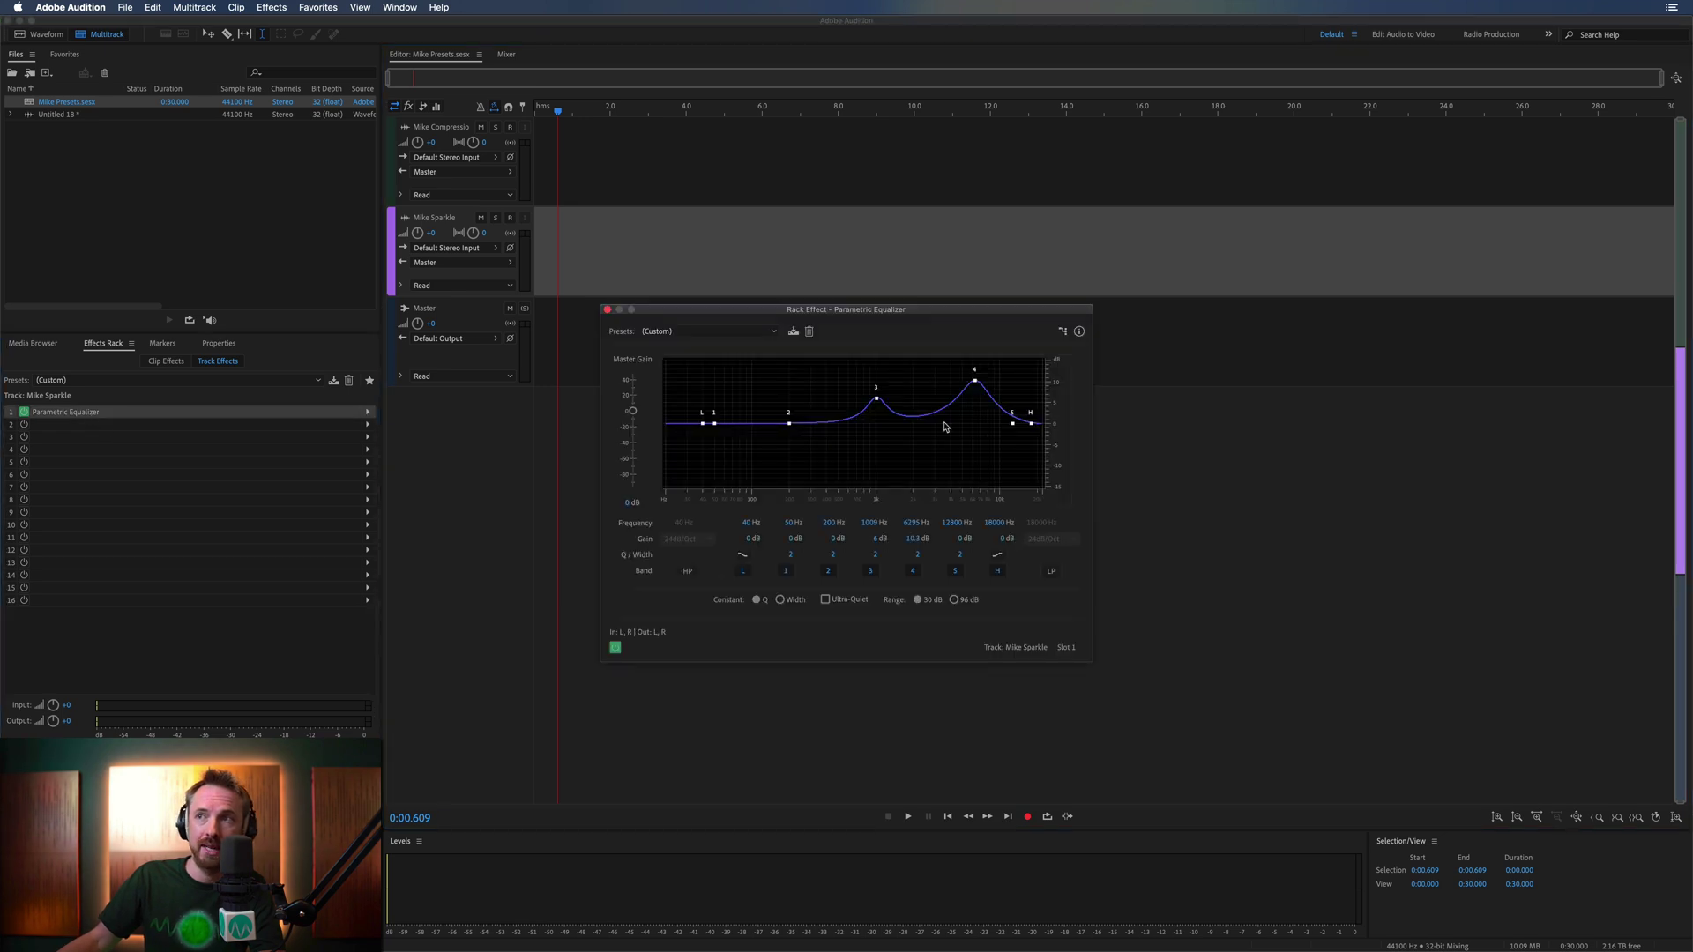
{"action": "left_click", "coordinate": [608, 311]}
{"action": "left_click", "coordinate": [540, 165]}
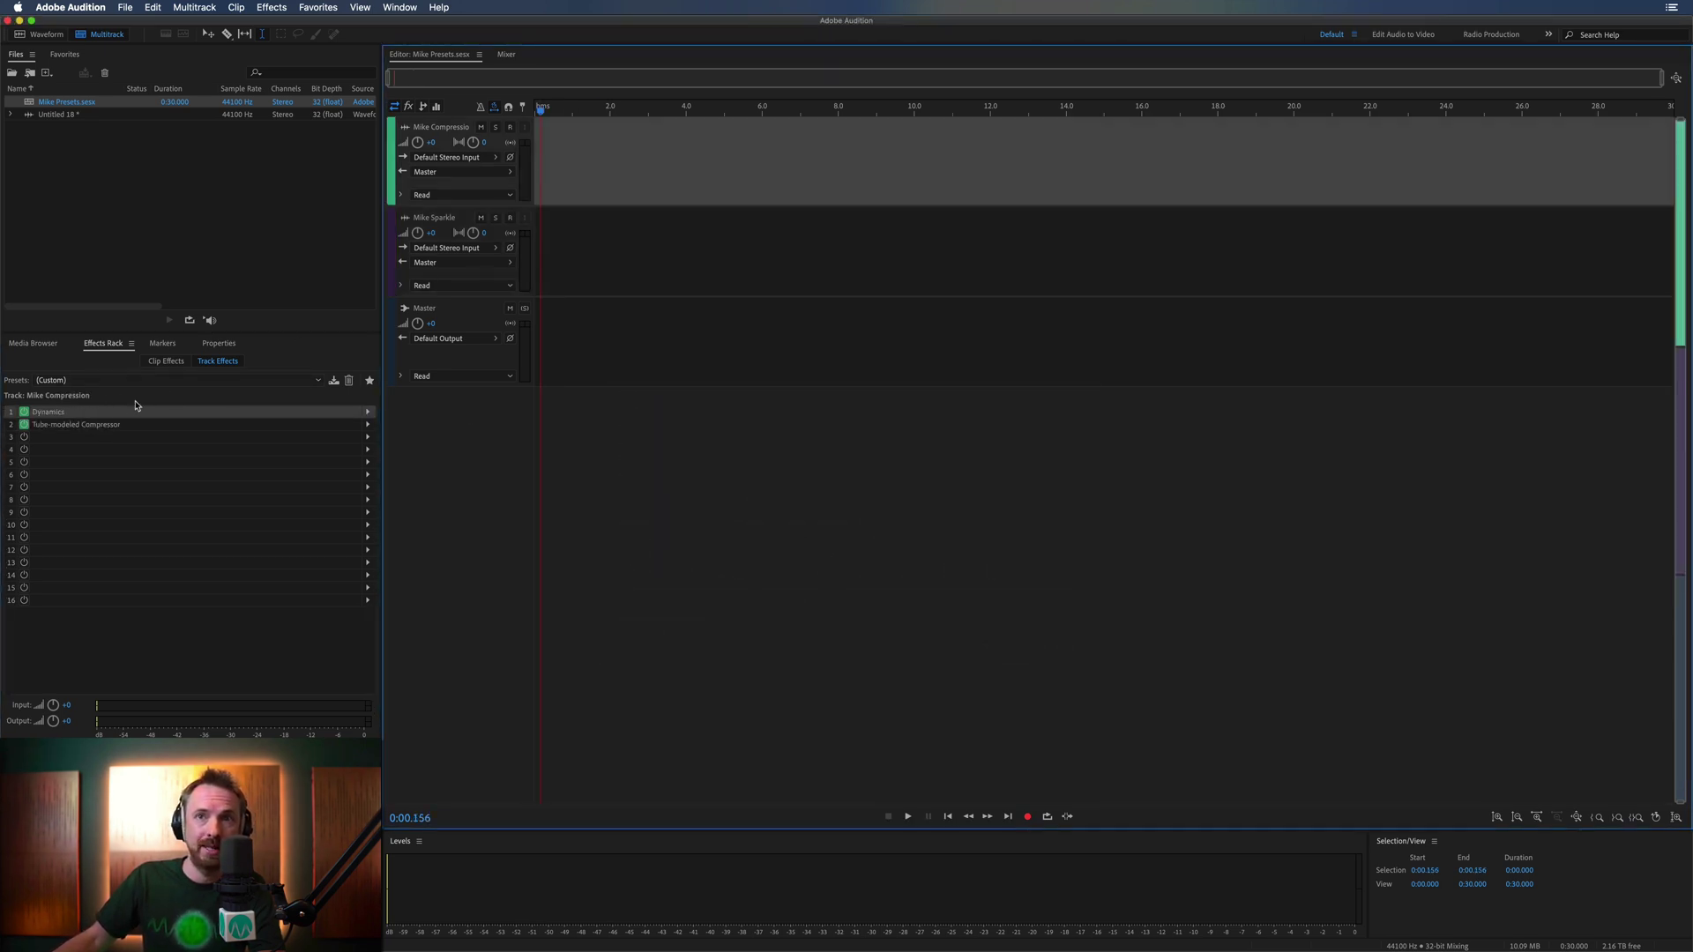
{"action": "left_click", "coordinate": [561, 234]}
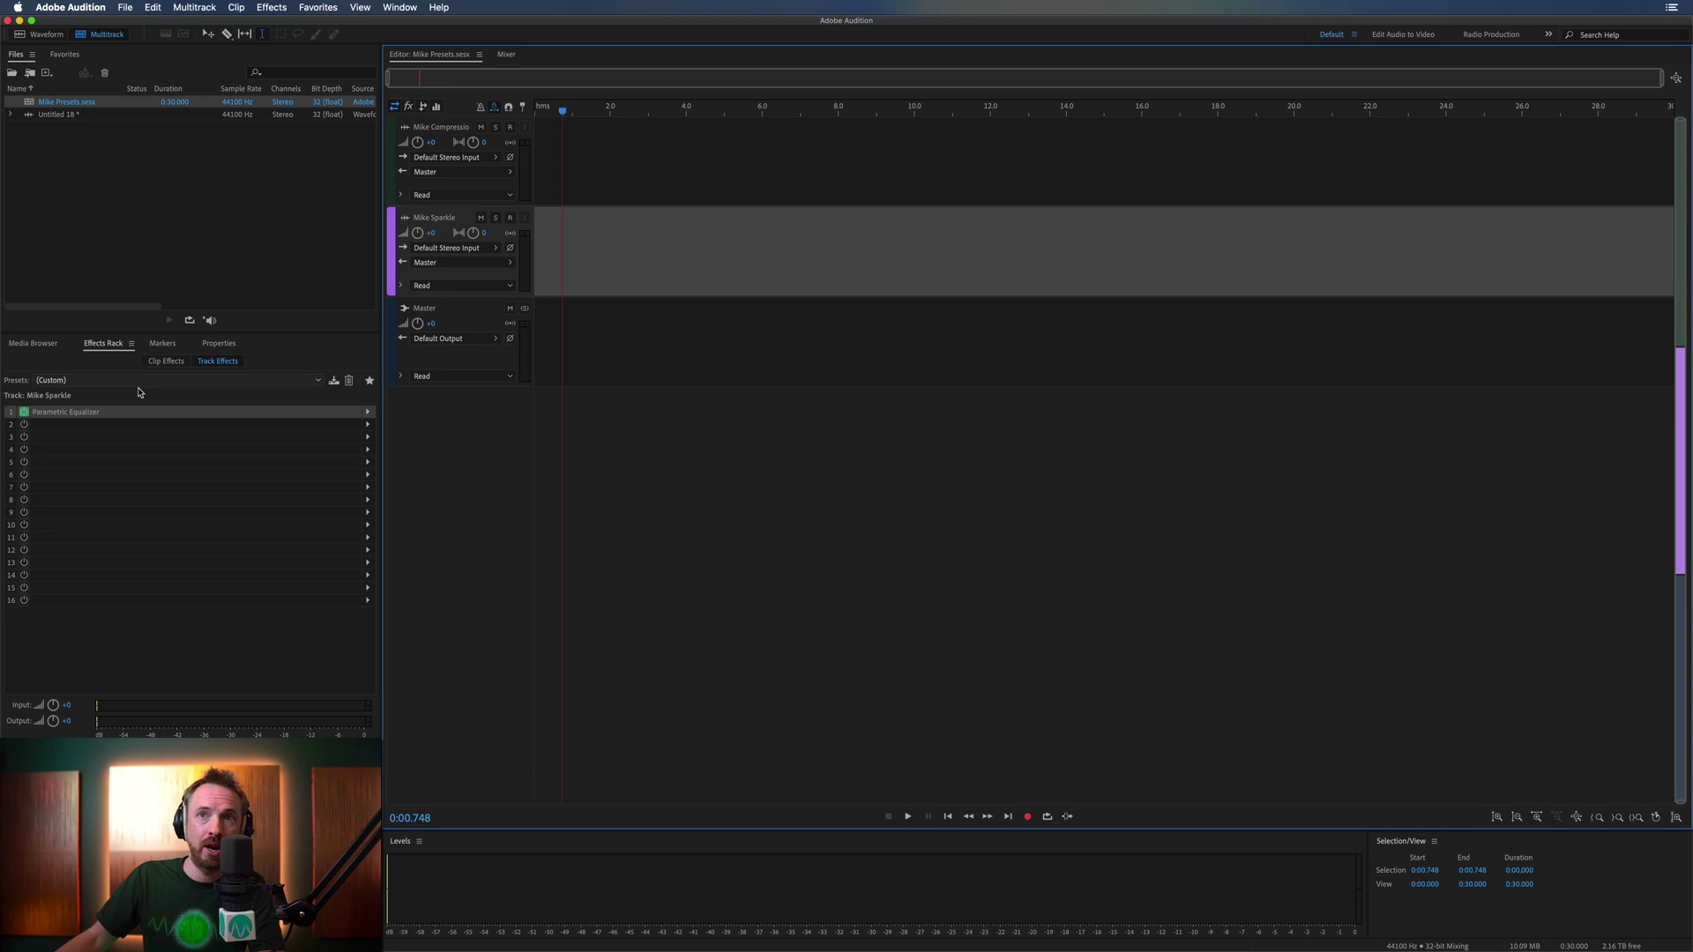
Step: Save Mike Sparkle's equalizer rack as the rack preset 'Mike Sparkle Awesome EQ'
{"action": "left_click", "coordinate": [333, 380]}
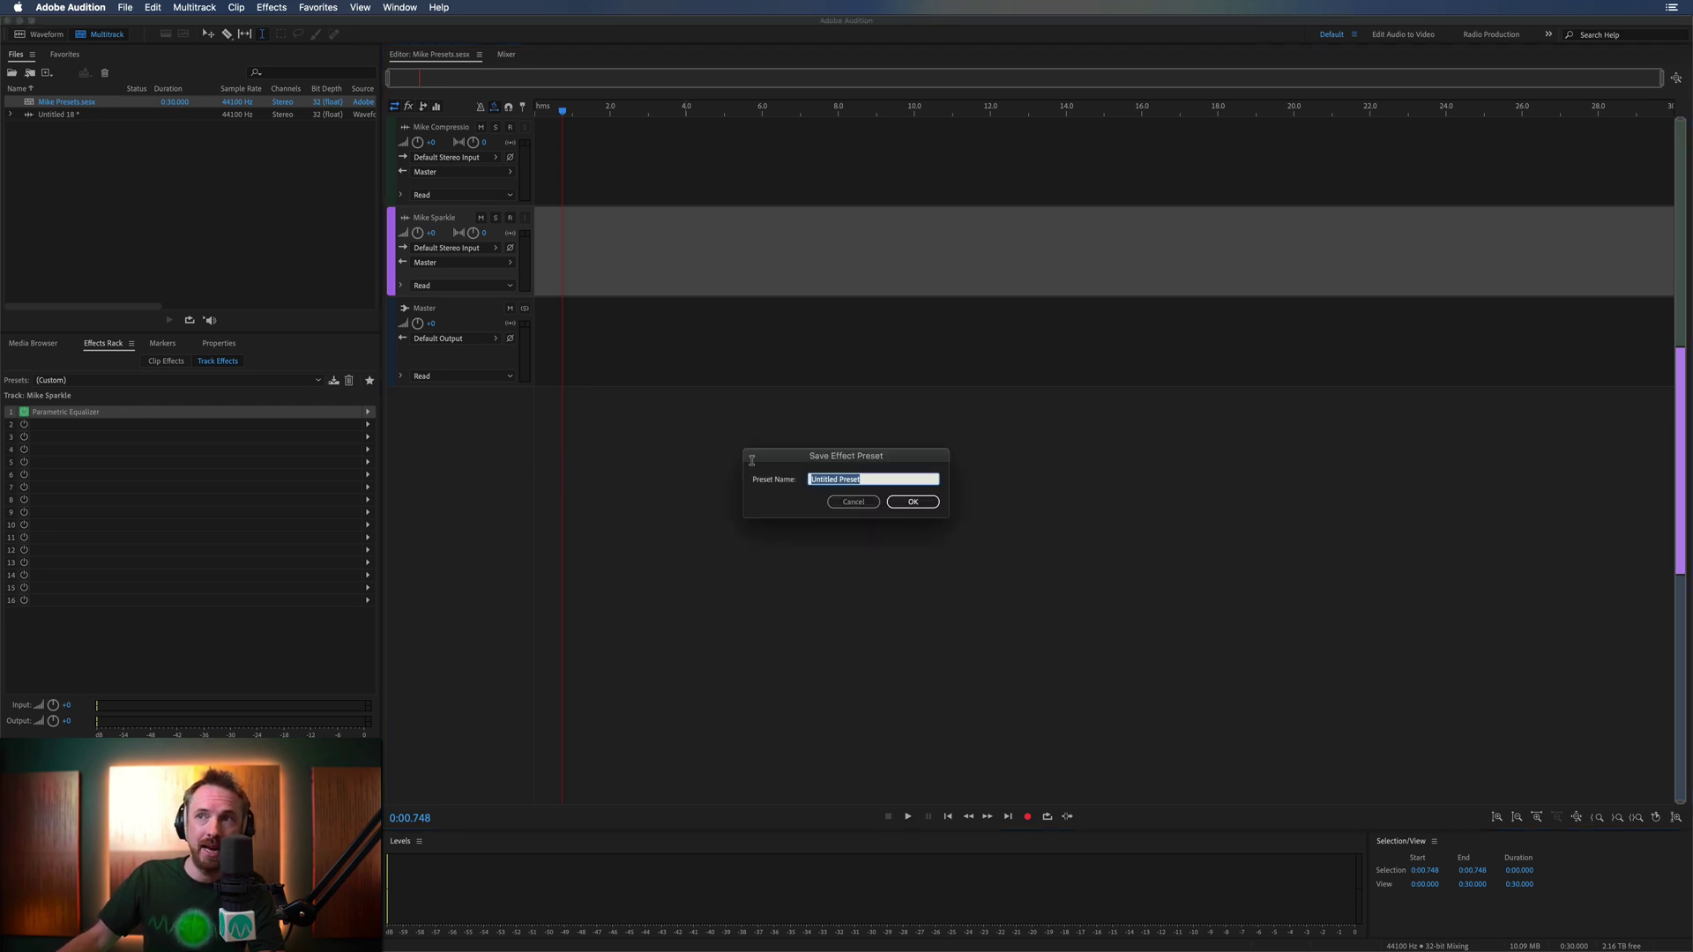
{"action": "type", "text": "Mike Spa"}
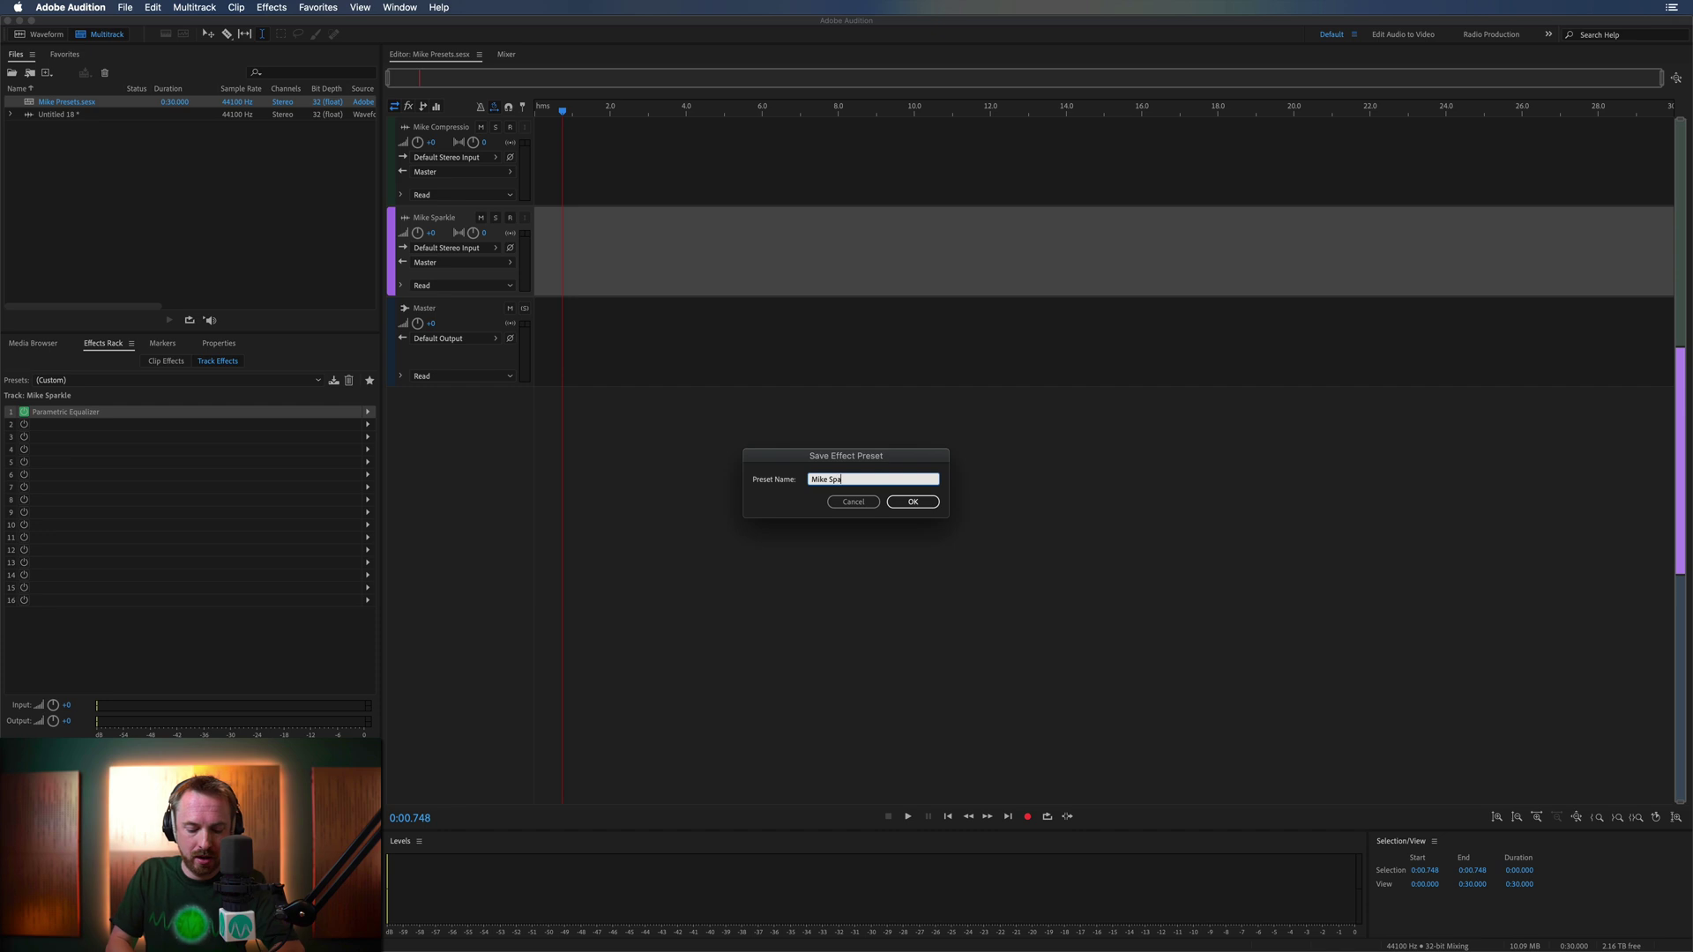
{"action": "type", "text": "rkle A"}
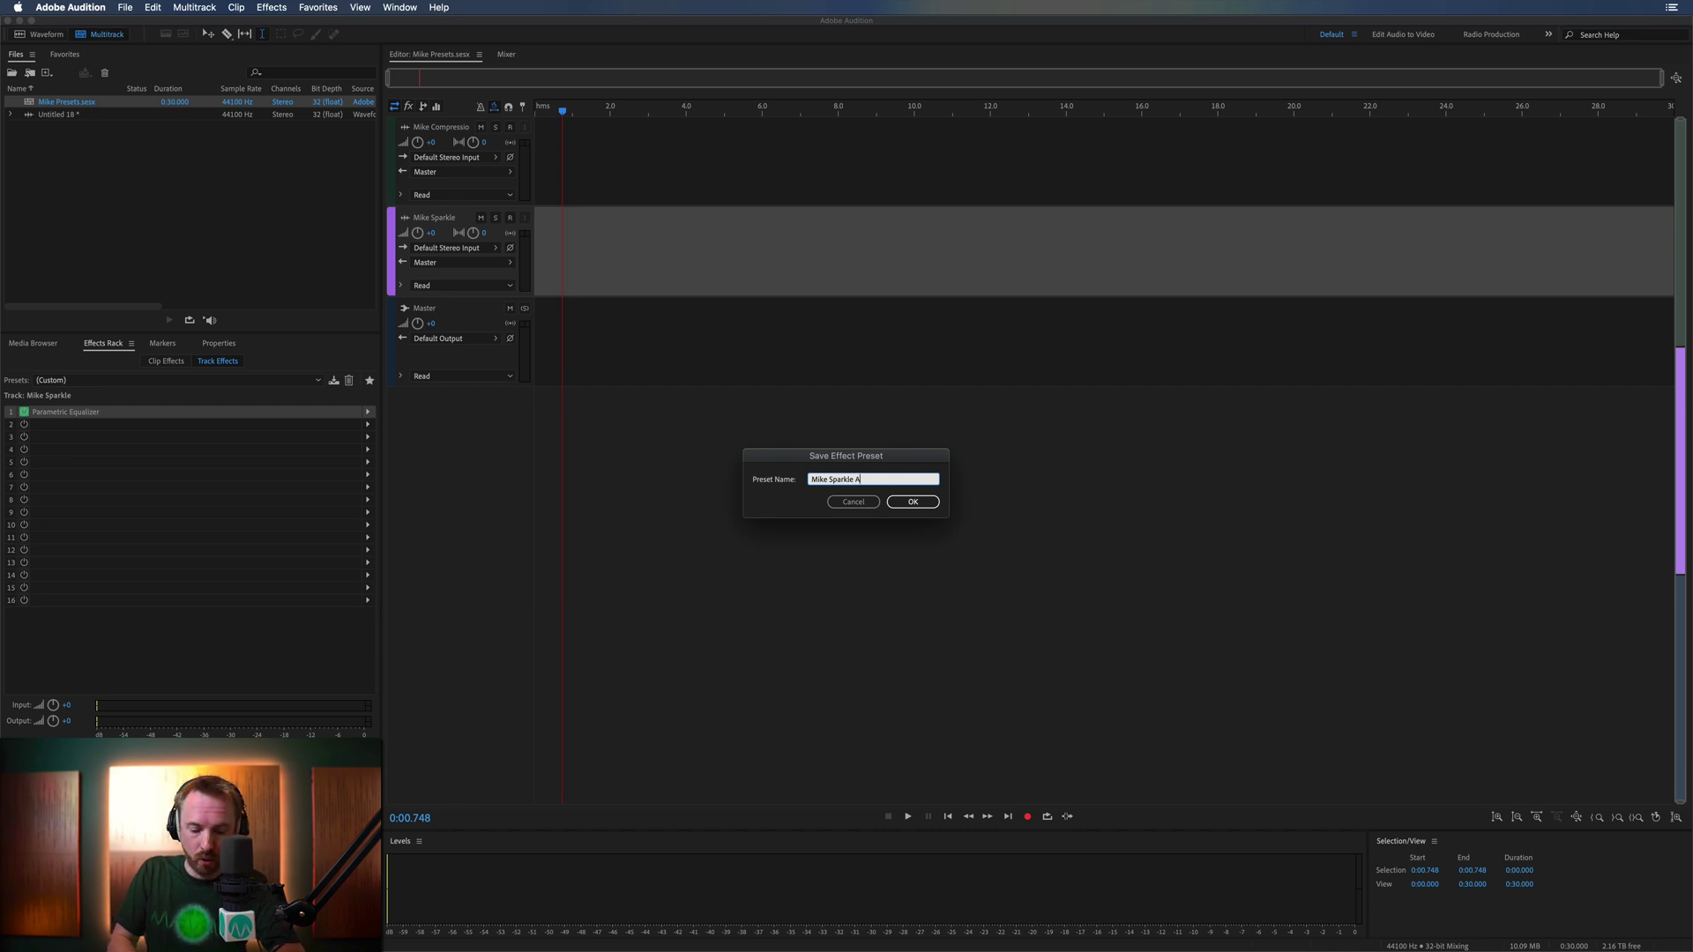
{"action": "type", "text": "wesome EQ"}
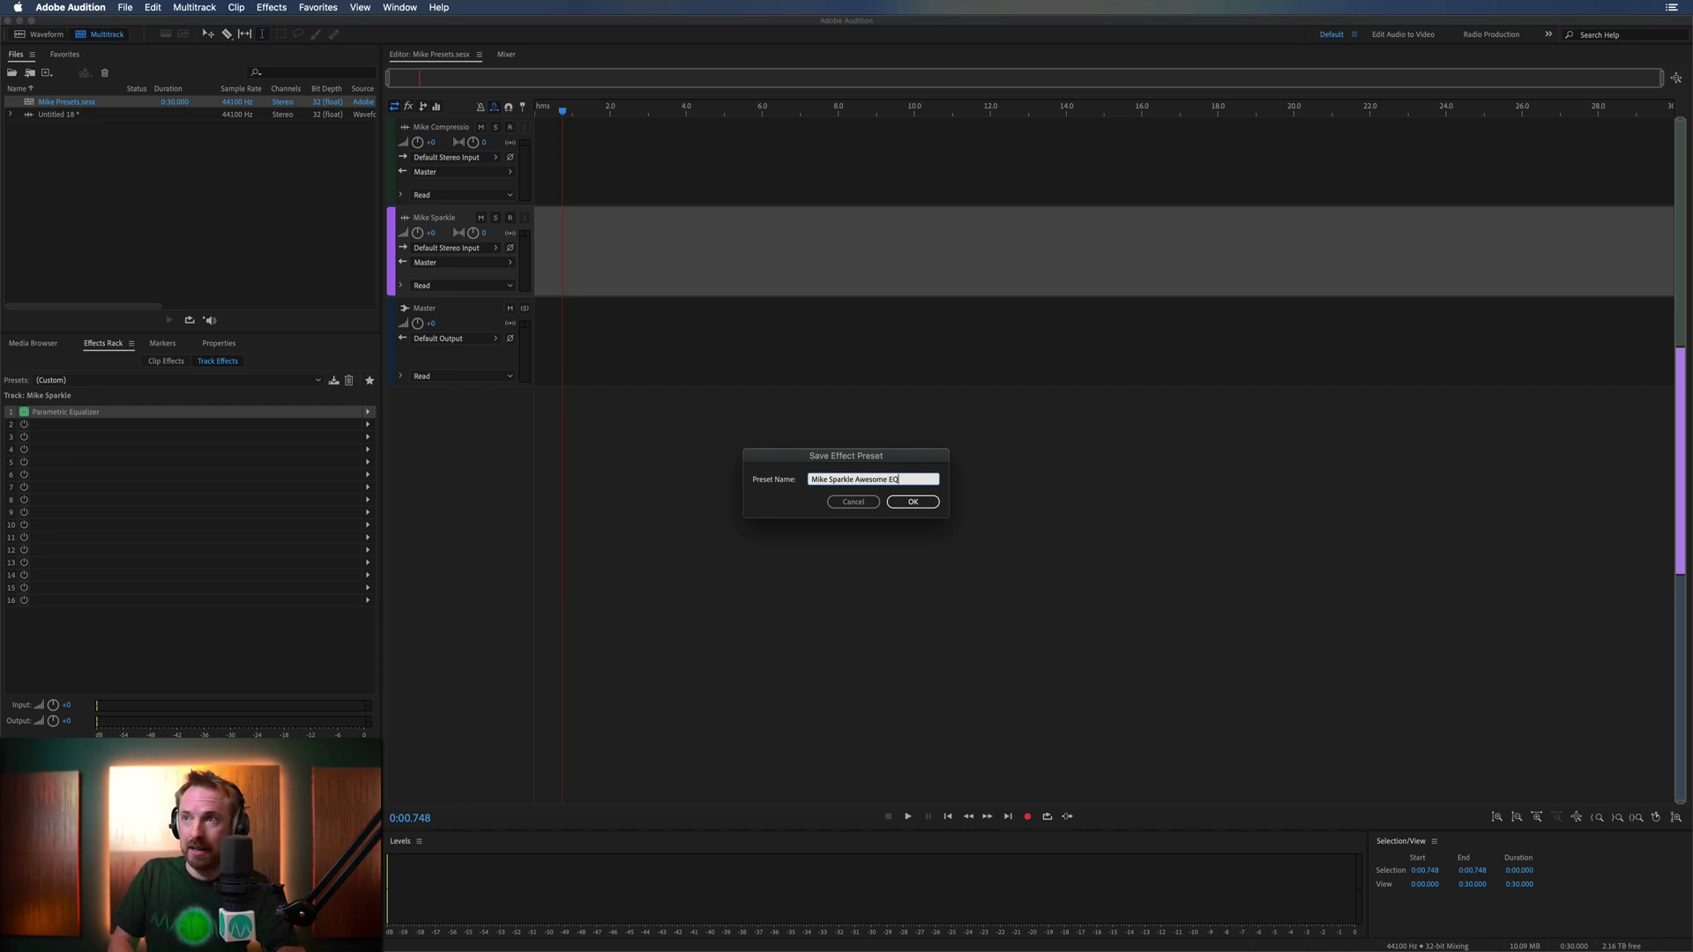
{"action": "key", "text": "Return"}
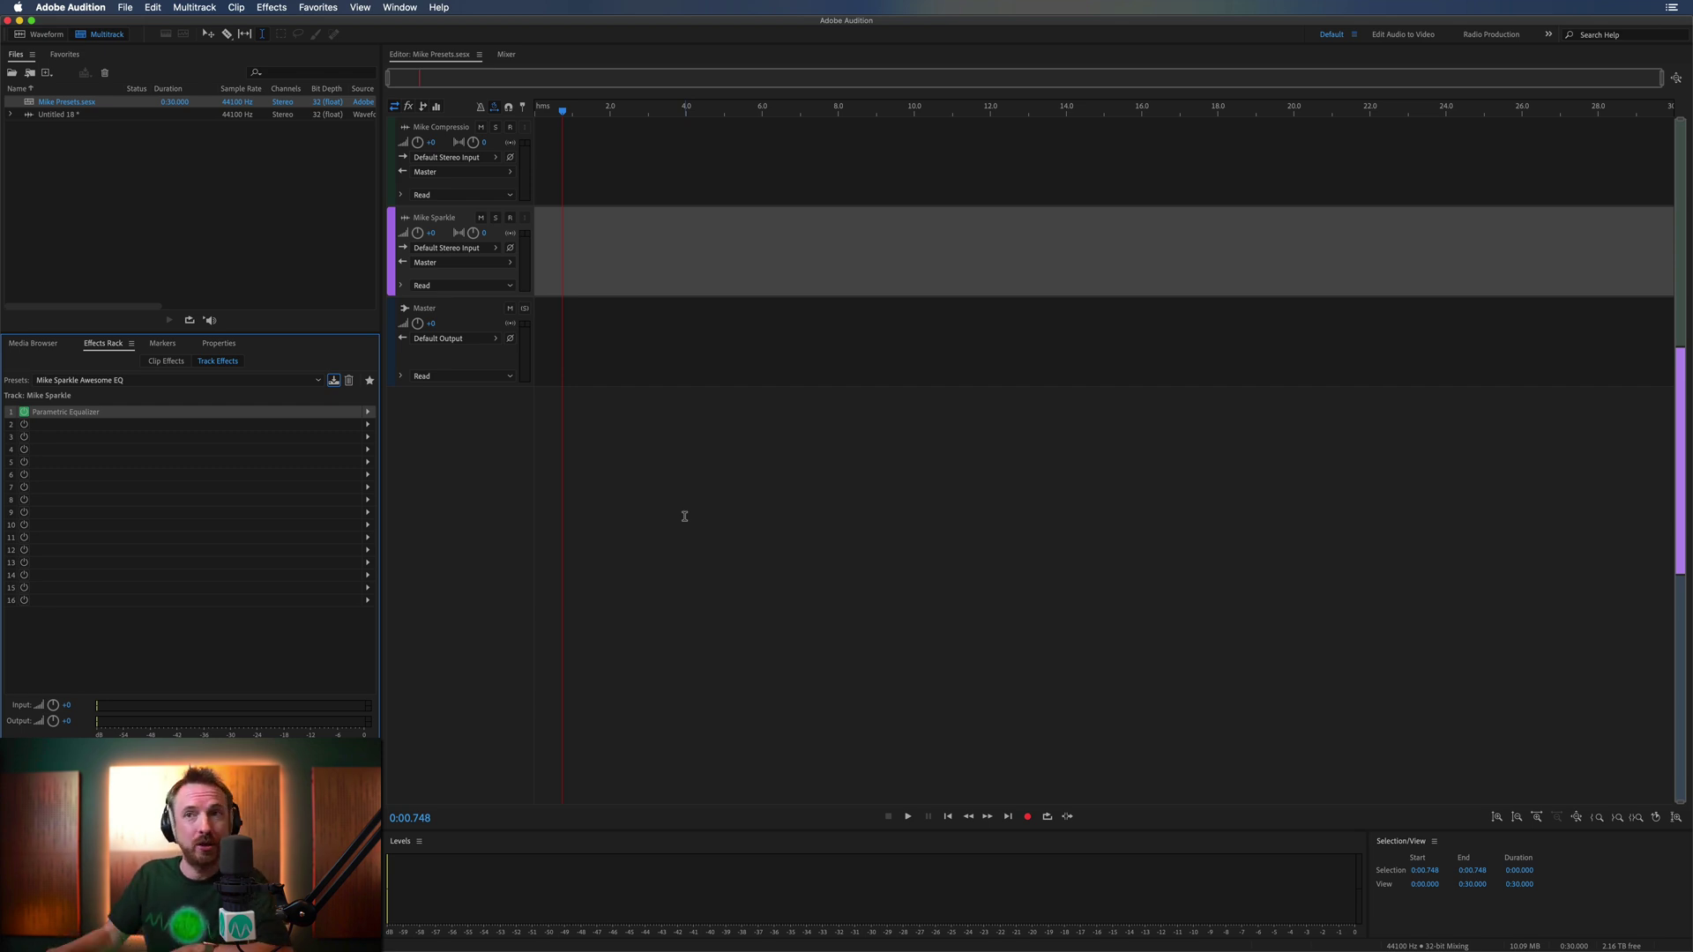
{"action": "left_click", "coordinate": [574, 163]}
{"action": "left_click", "coordinate": [564, 249]}
{"action": "left_click", "coordinate": [567, 167]}
{"action": "left_click", "coordinate": [574, 256]}
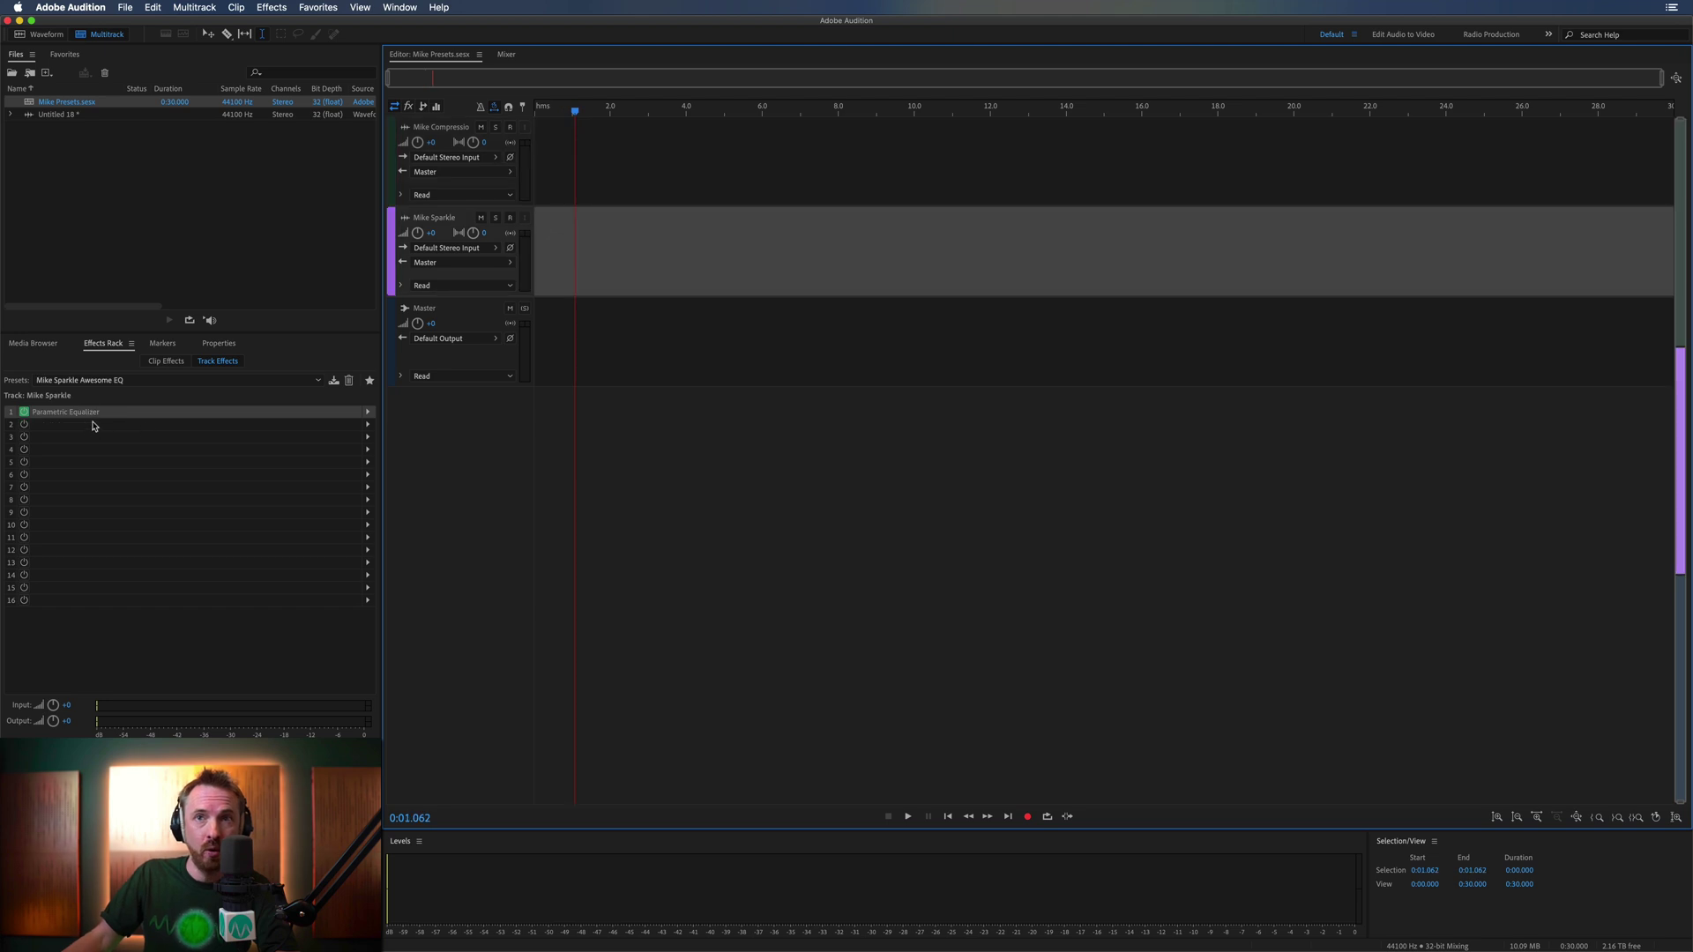